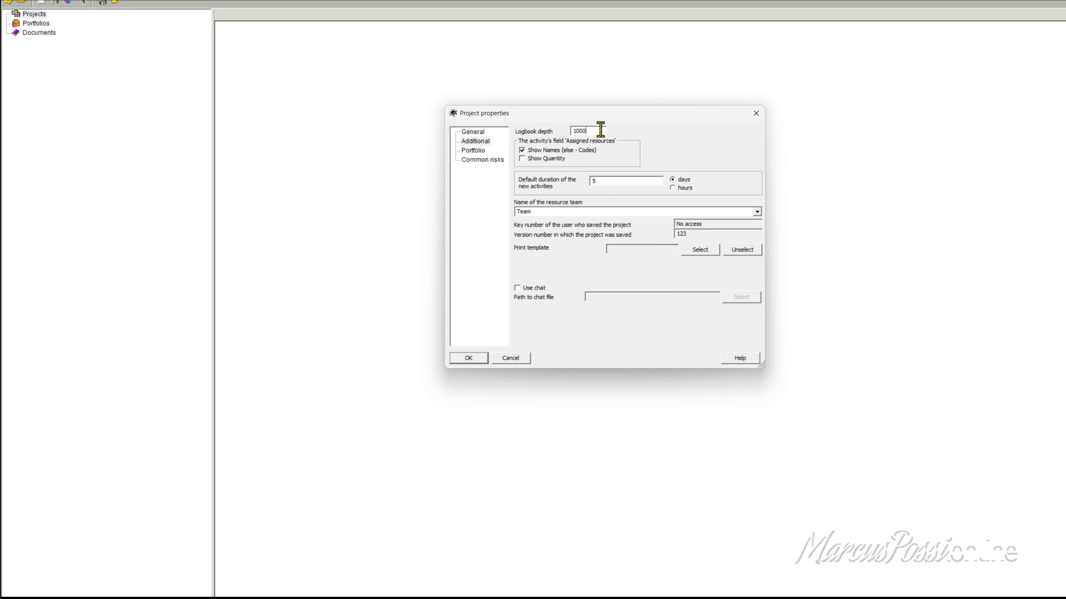
Step: Set the new project's logbook depth to 10000 and confirm the project properties
drag(601, 130, 513, 131)
click(601, 130)
drag(600, 130, 525, 138)
text(100)
key(BackSpace)
key(BackSpace)
key(BackSpace)
text(10000)
click(478, 362)
drag(482, 25, 630, 95)
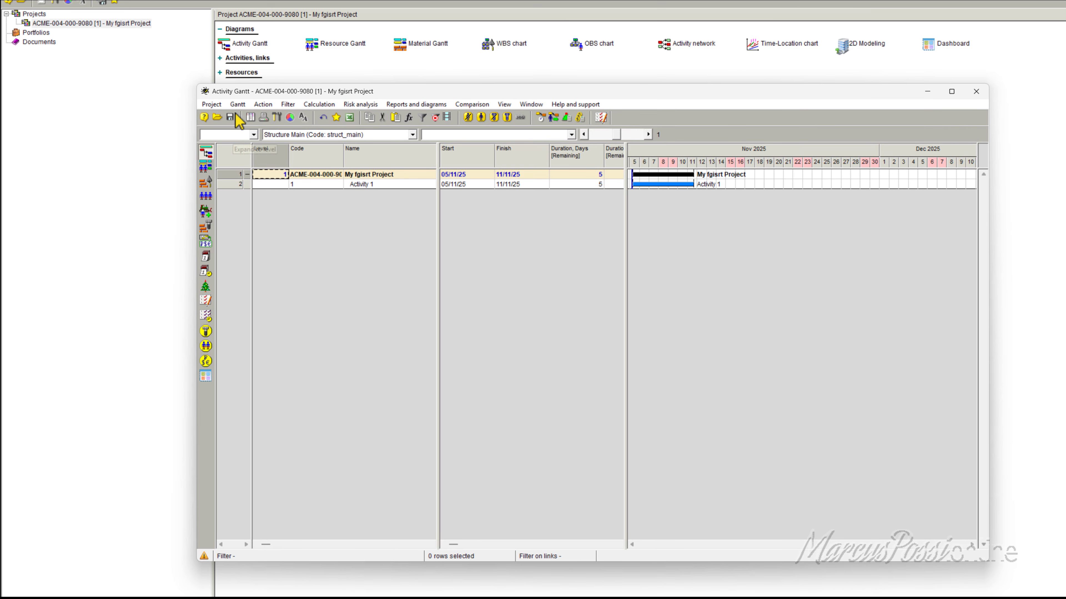
Step: Check the logbook depth in the additional properties of the project, leaving the settings as they are
click(210, 104)
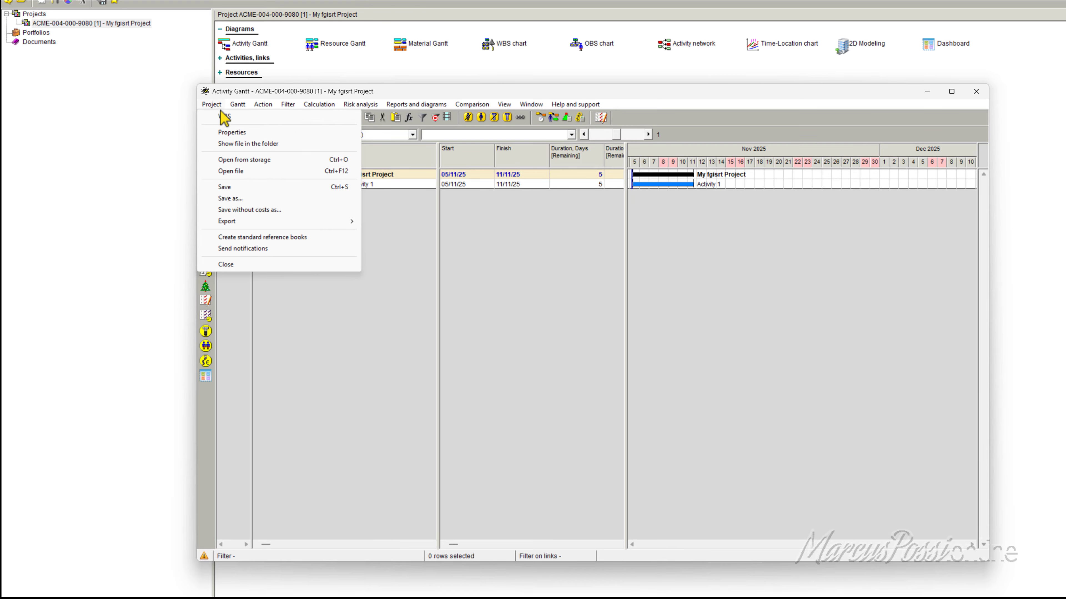
click(231, 133)
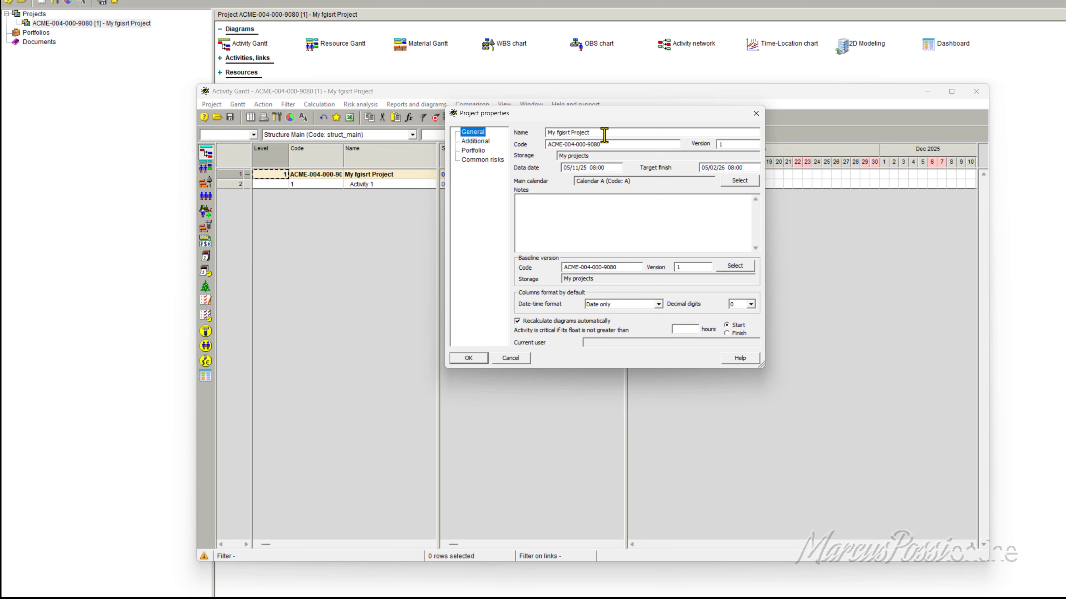
click(607, 144)
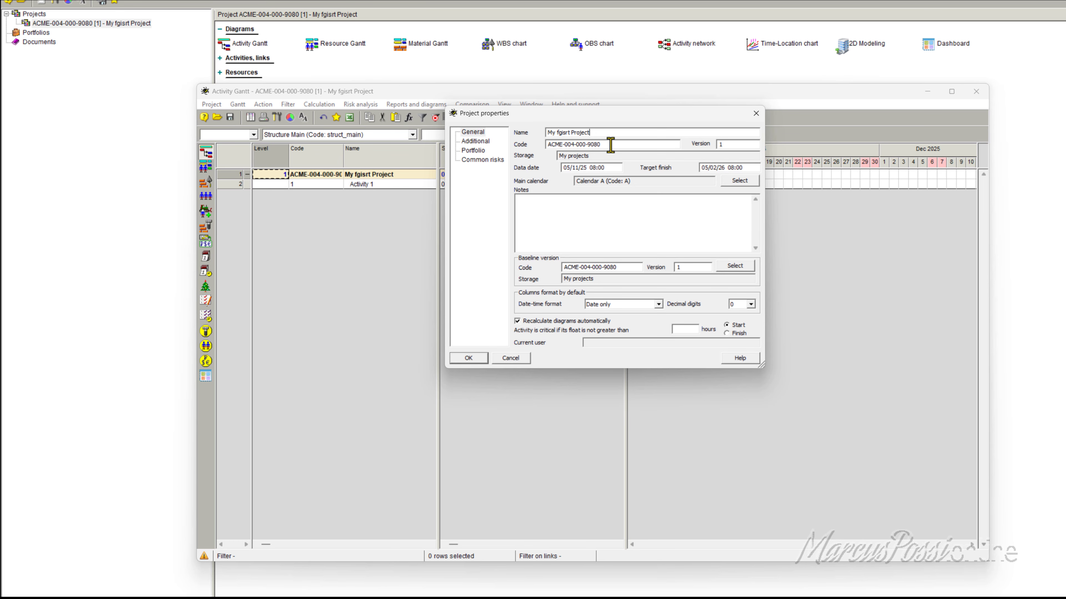
click(466, 141)
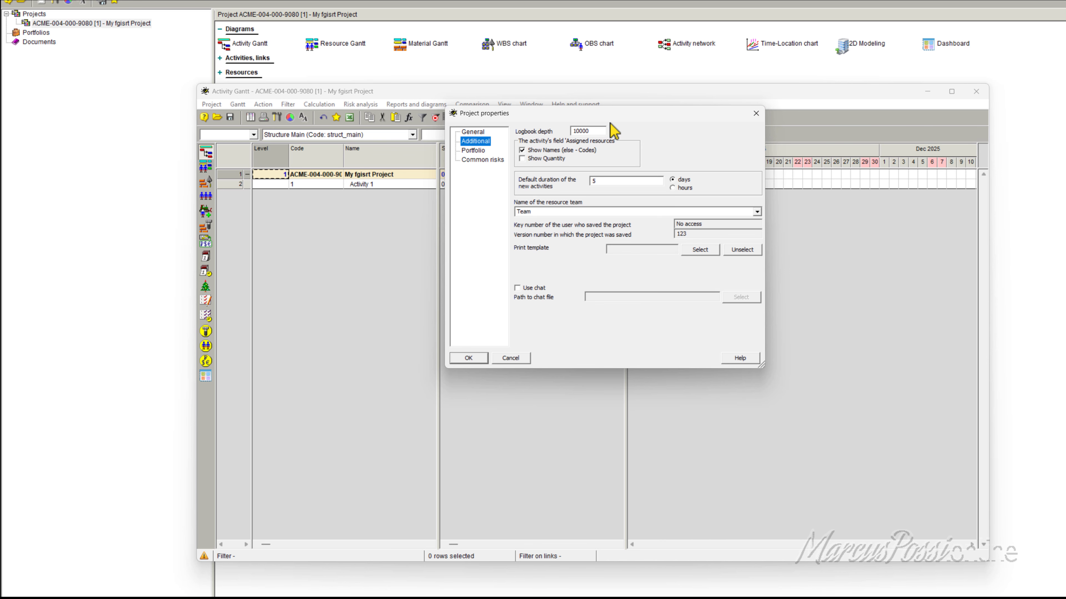
click(605, 130)
click(755, 113)
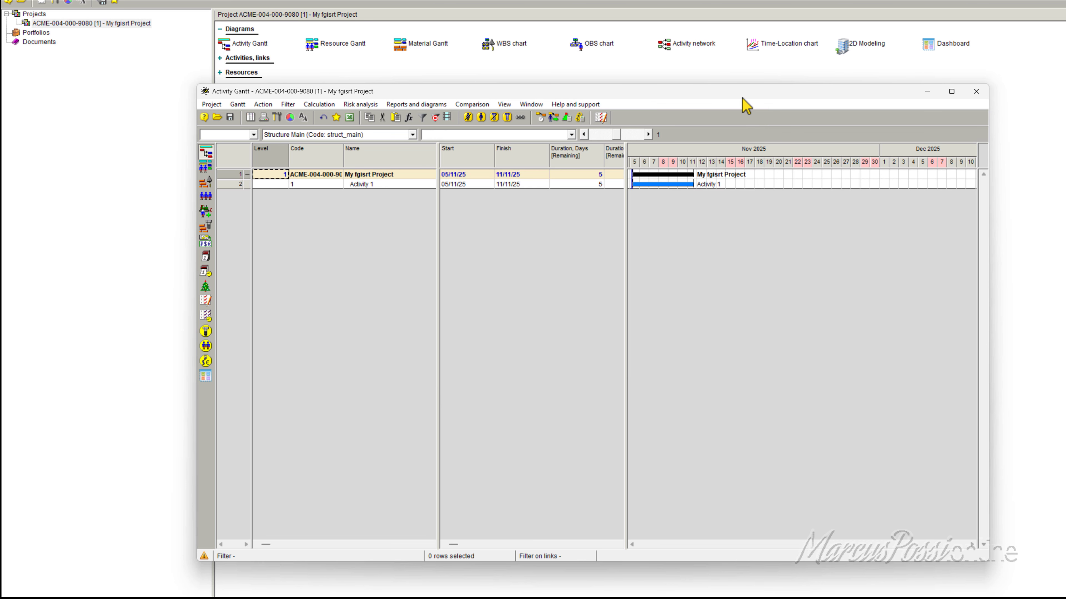
Step: Dock the Activity Gantt window to the right half of the screen and return to the main project window
drag(749, 96, 1065, 149)
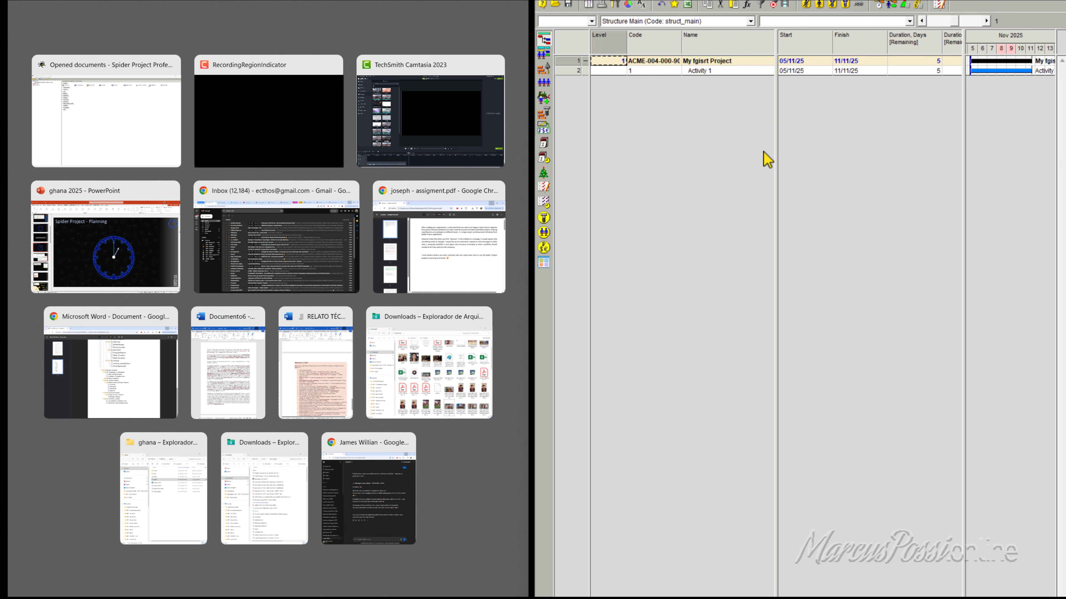
click(702, 134)
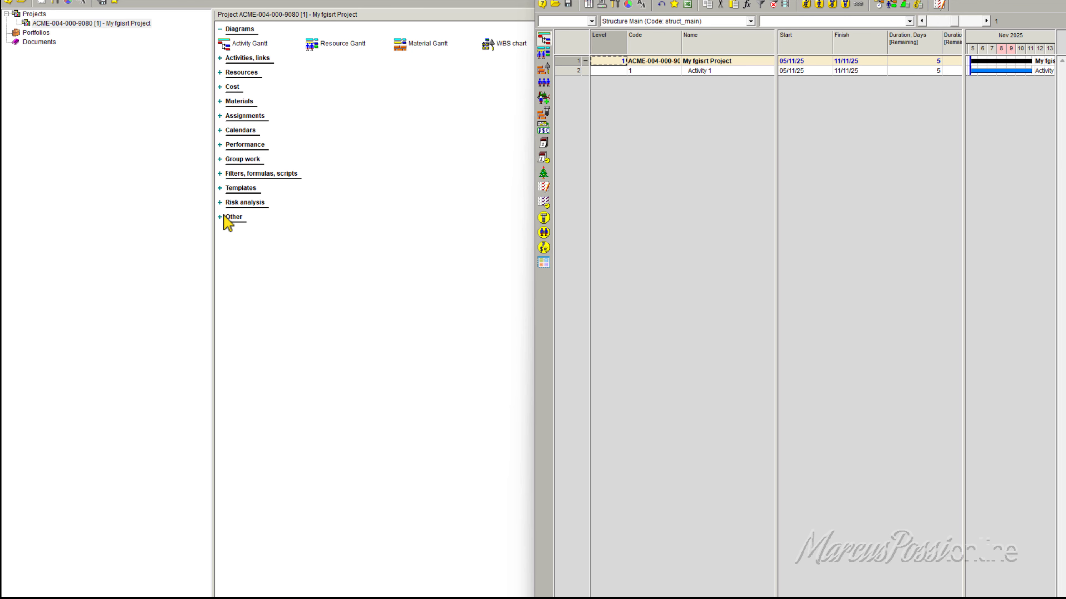
click(342, 178)
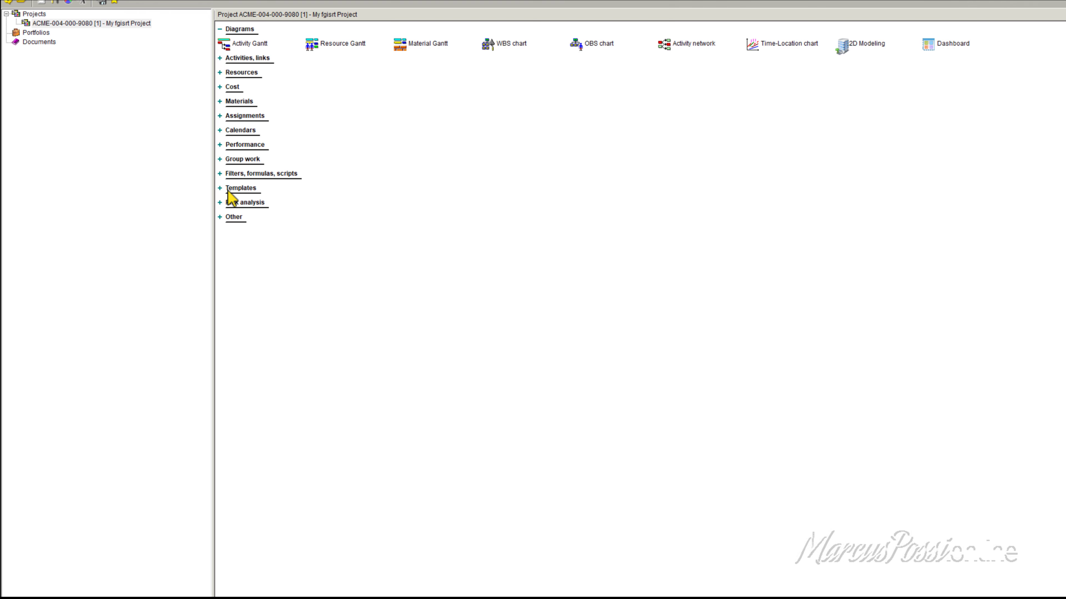
Step: Open the project's Logbook, dock it to the left half of the screen, and show the Activity Gantt beside it
click(221, 218)
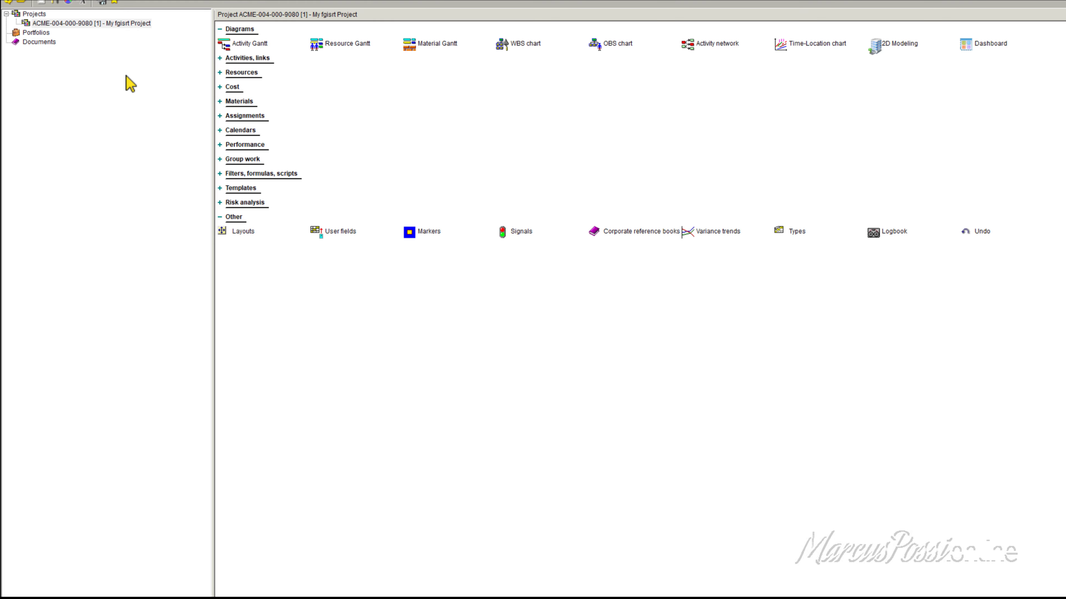
click(85, 26)
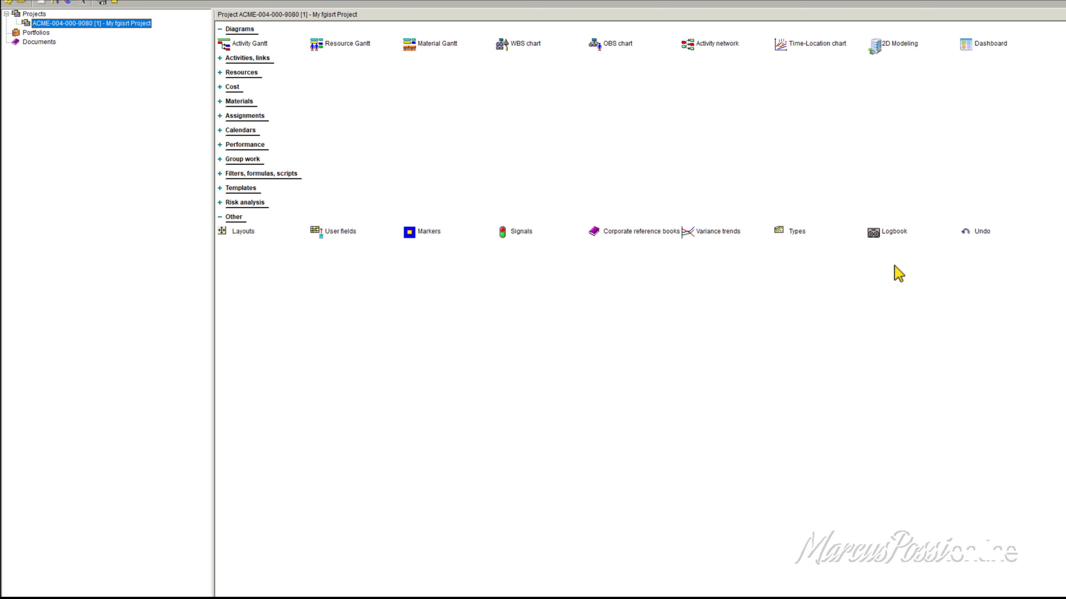
click(883, 235)
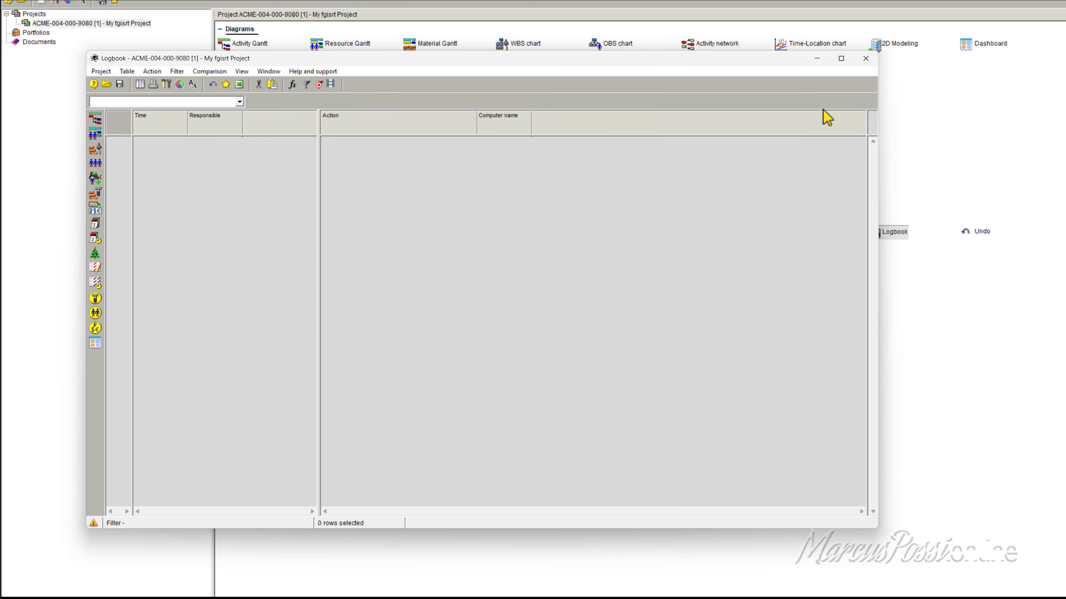
drag(790, 58, 3, 253)
click(264, 32)
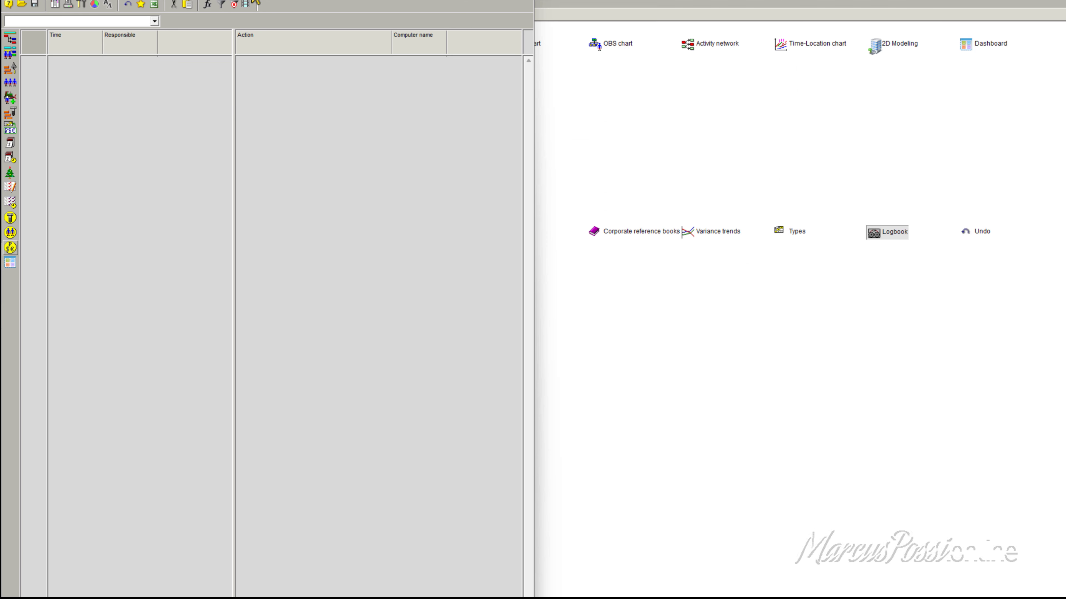
click(185, 4)
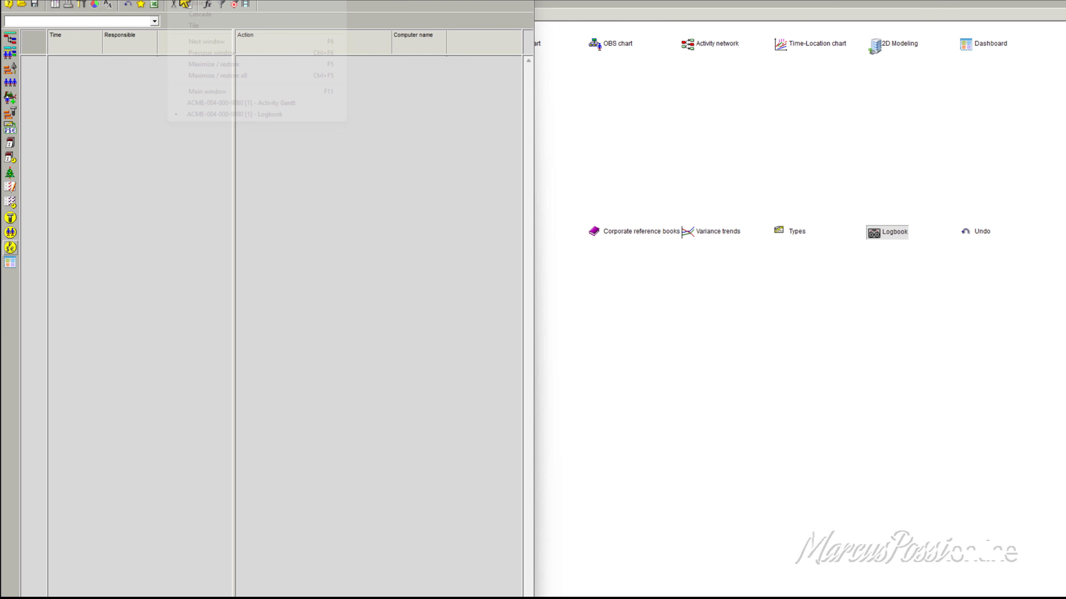
click(209, 103)
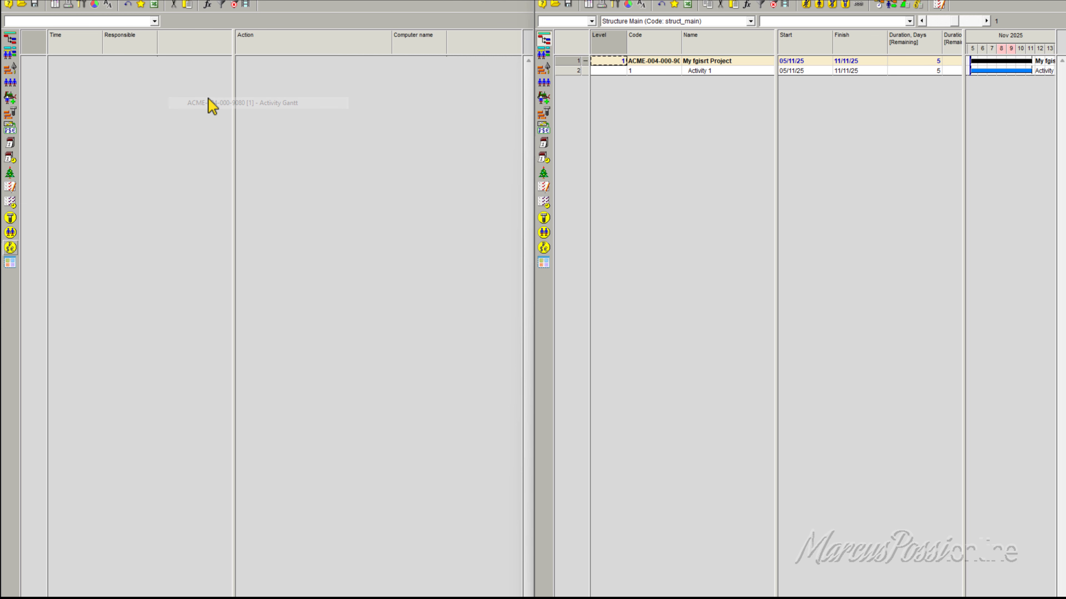
click(382, 220)
Step: Rename Activity 1 as "grounding" and inspect the time and action of its logbook entry
click(573, 72)
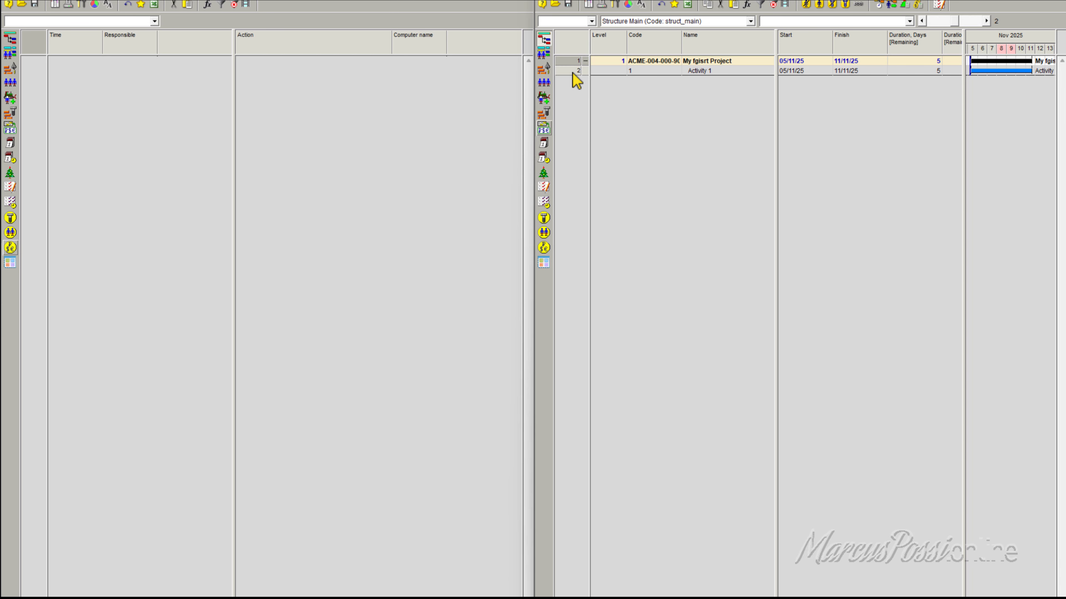
click(704, 72)
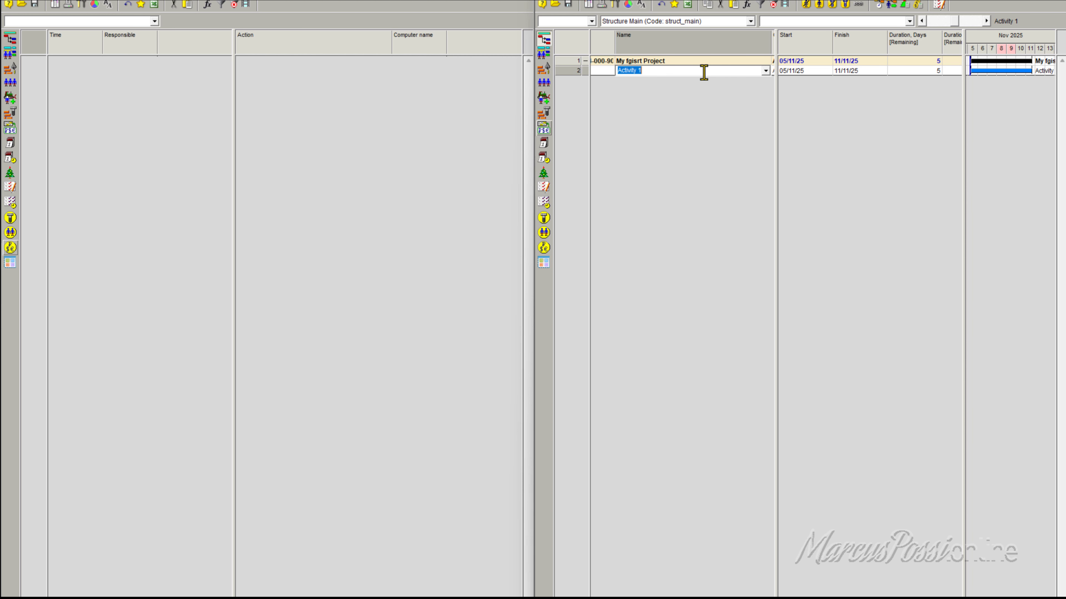
text(grounding)
click(603, 71)
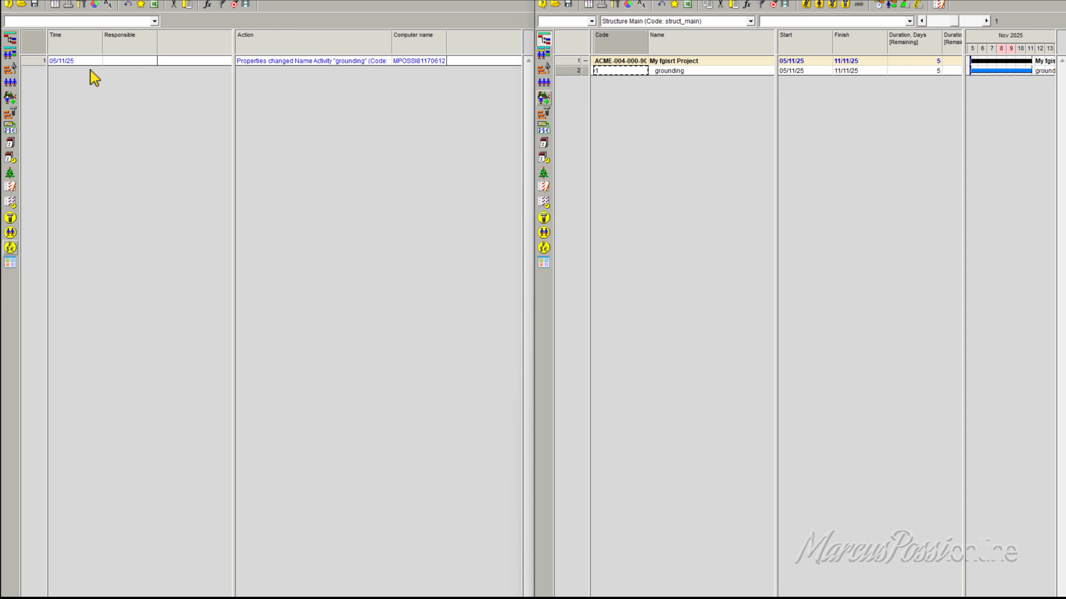
click(65, 63)
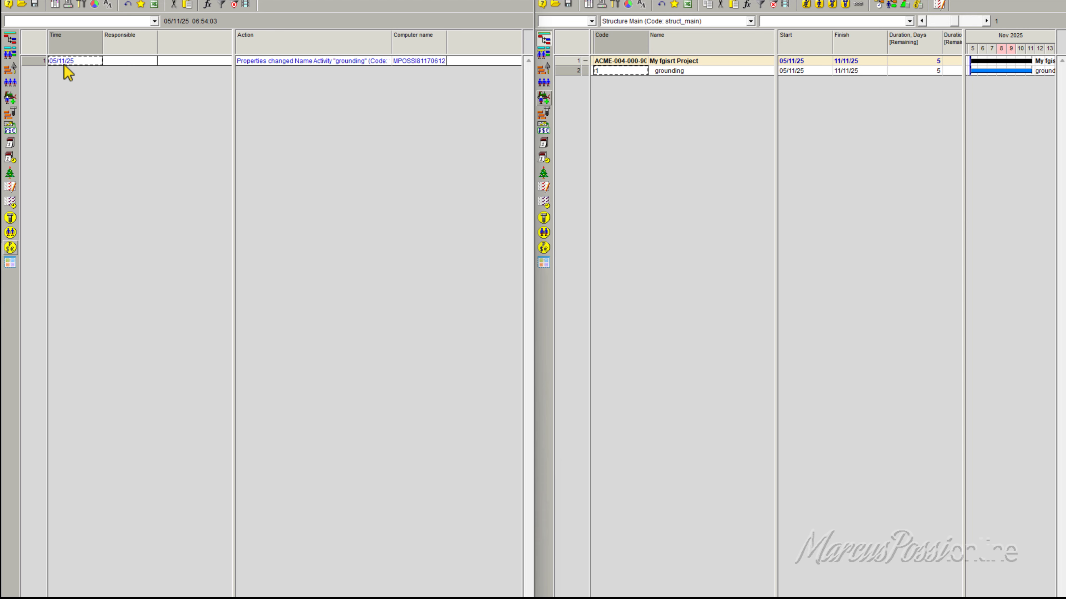
click(269, 62)
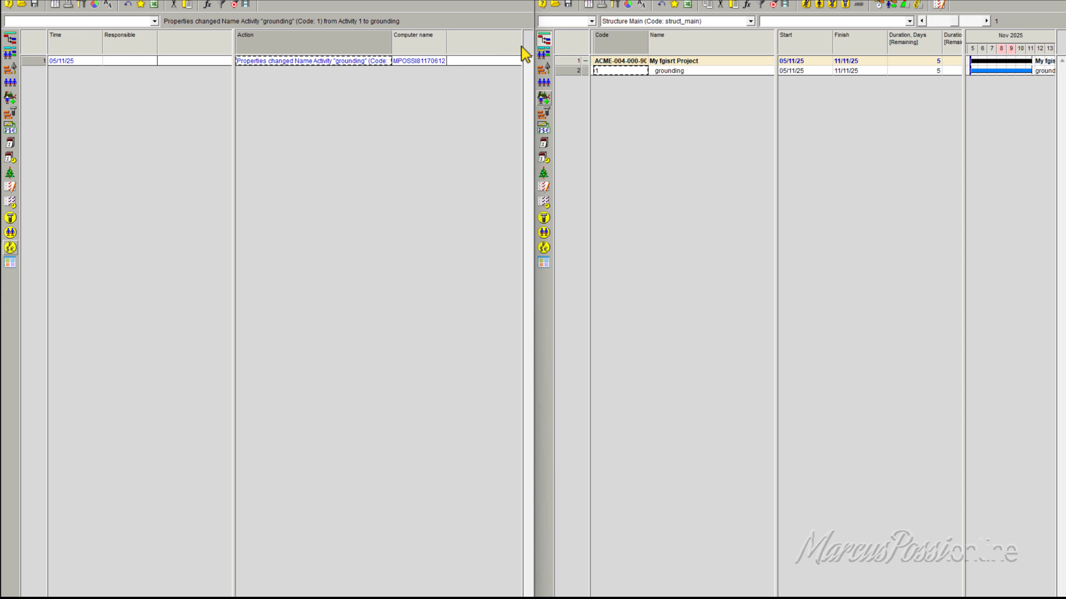
Step: Capitalize the activity's name so that it reads "Grounding"
click(689, 70)
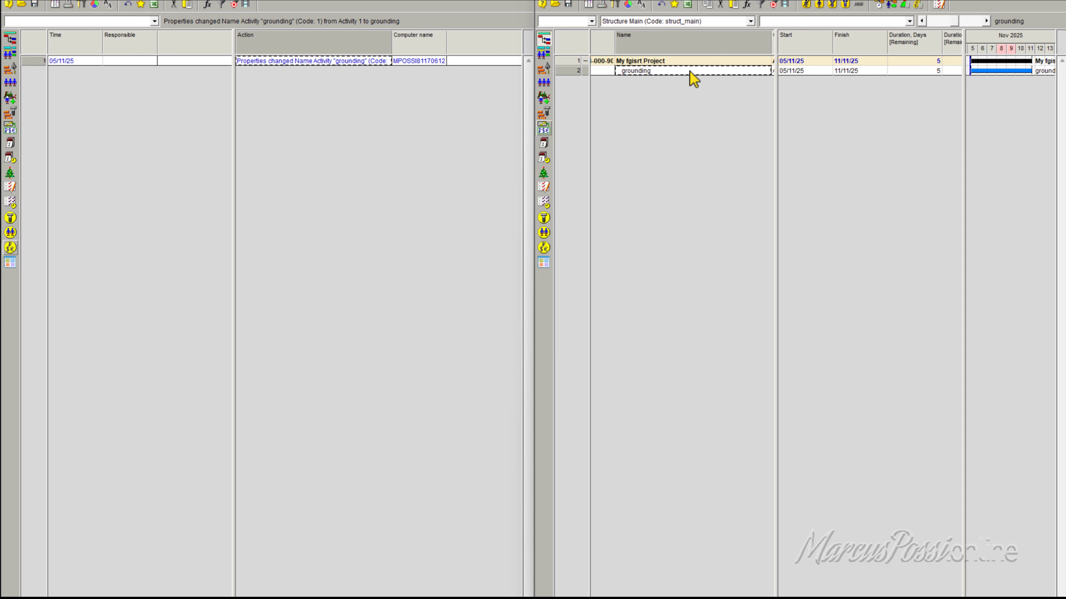
click(625, 72)
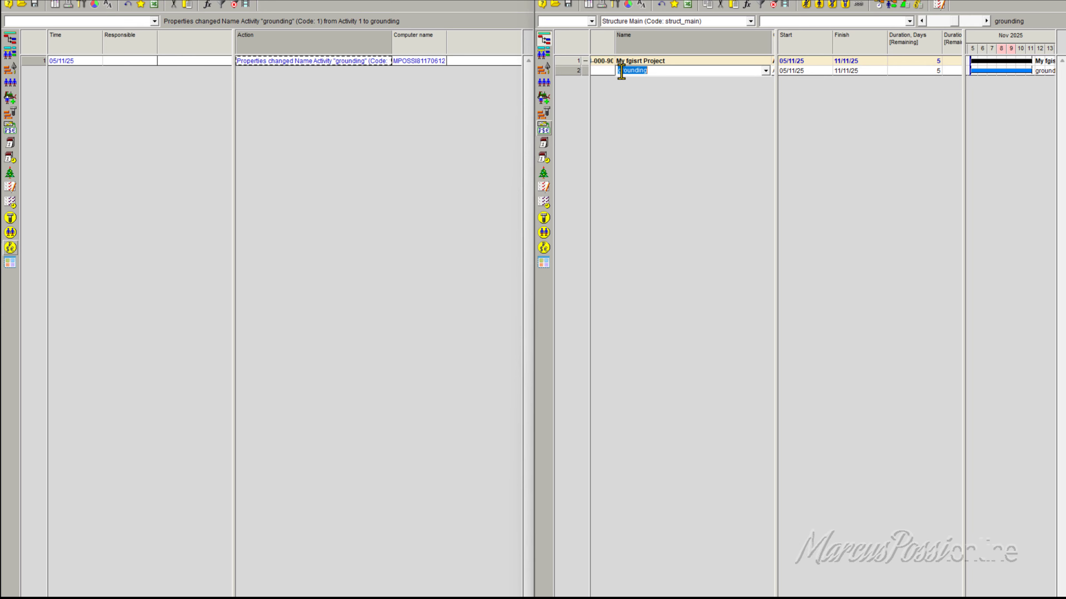
click(642, 70)
key(Home)
text(G)
key(Delete)
key(Return)
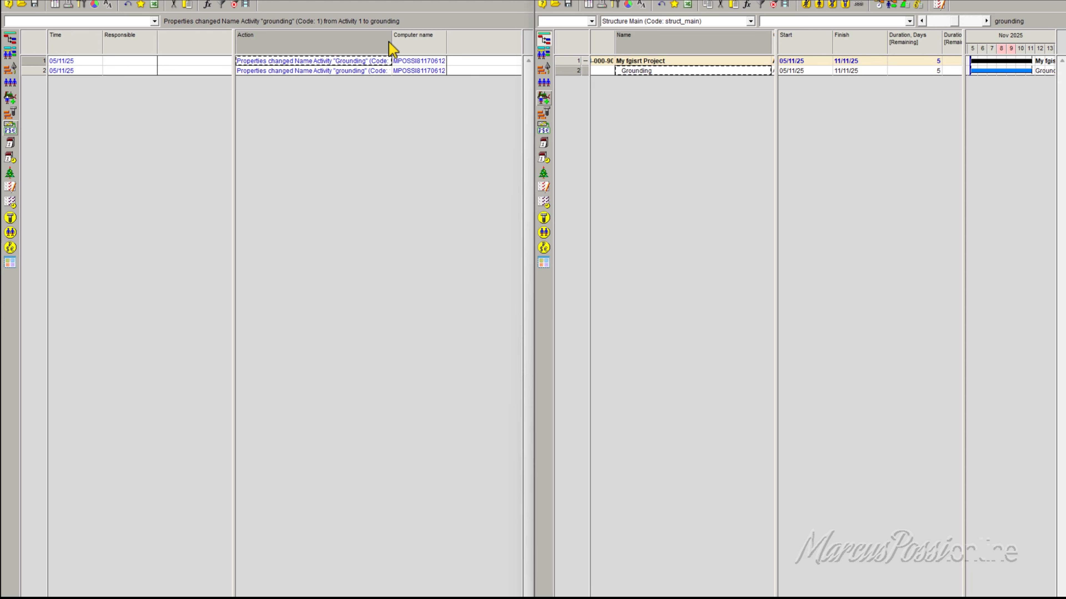
Step: Widen the logbook's Action column and select the time of the older entry
drag(392, 37, 464, 27)
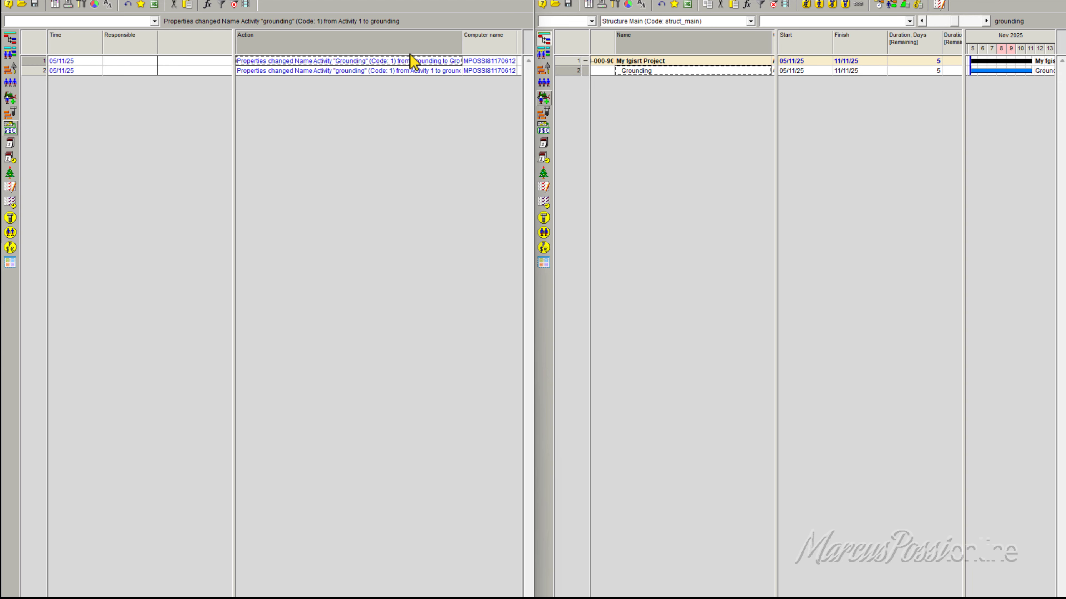
click(83, 71)
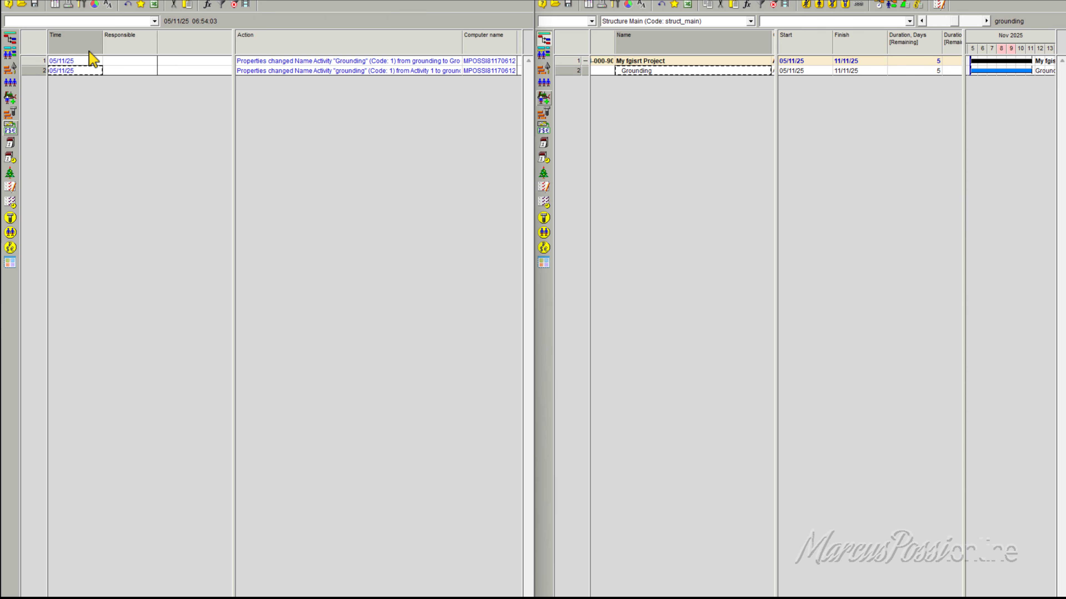
right_click(89, 44)
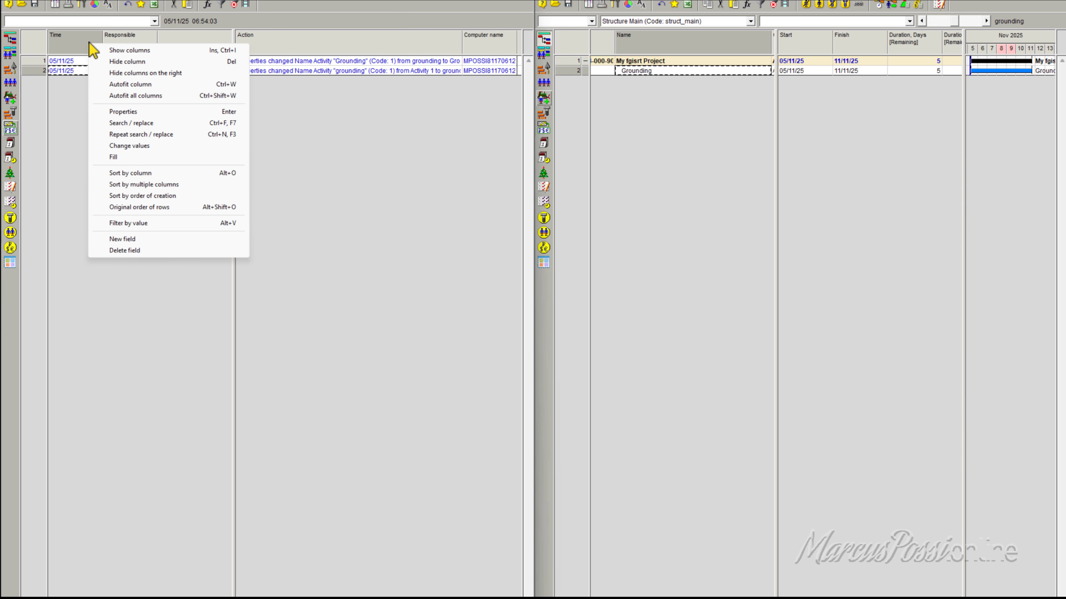
click(108, 51)
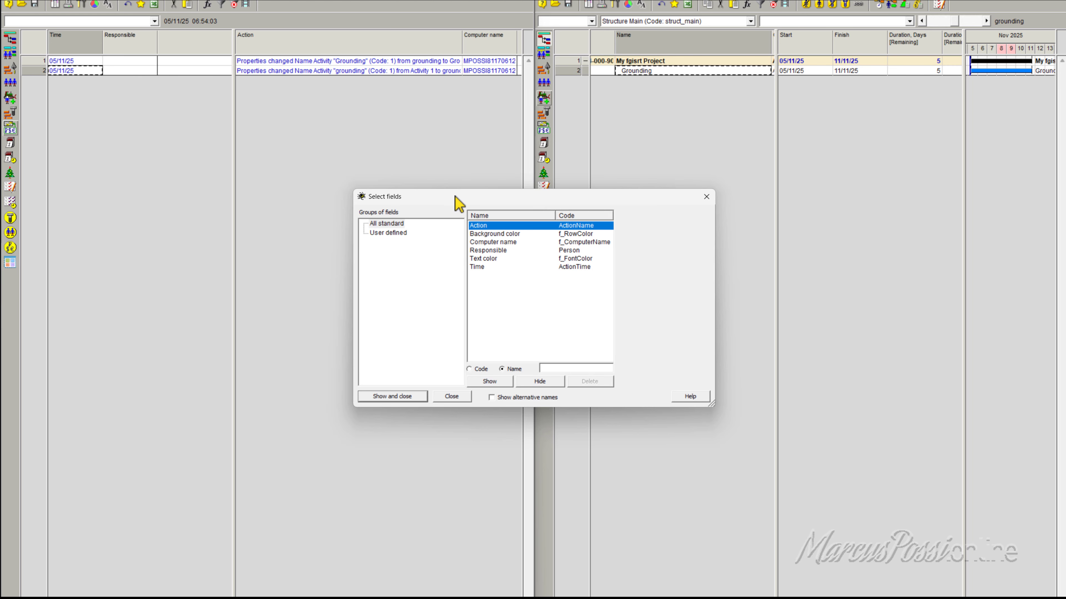
click(708, 200)
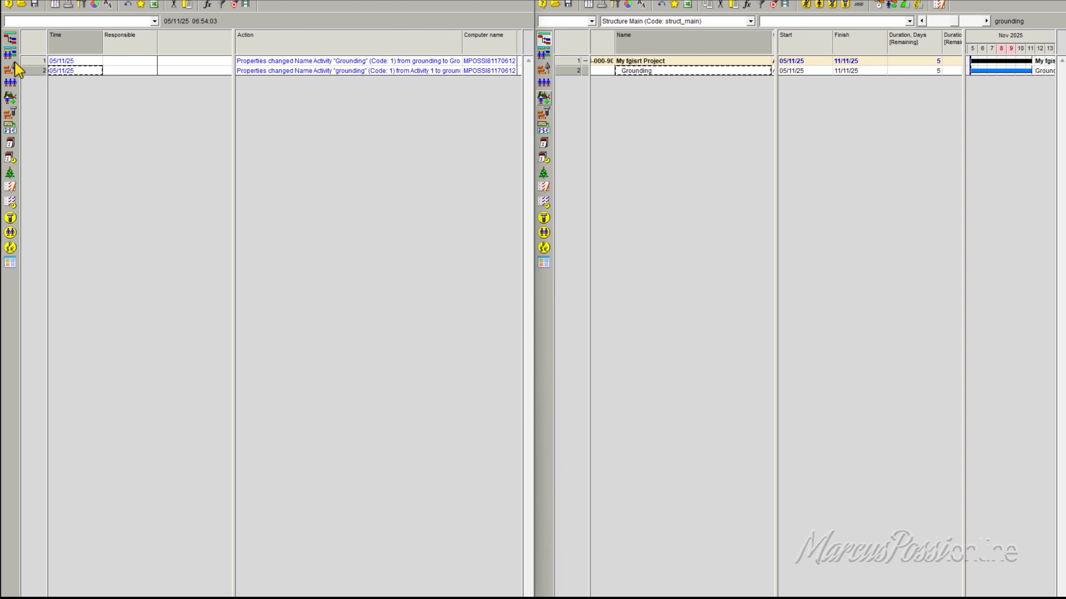
Step: Set the logbook's Time column format to "Date and time to seconds" and widen the column to fit
right_click(71, 42)
click(125, 109)
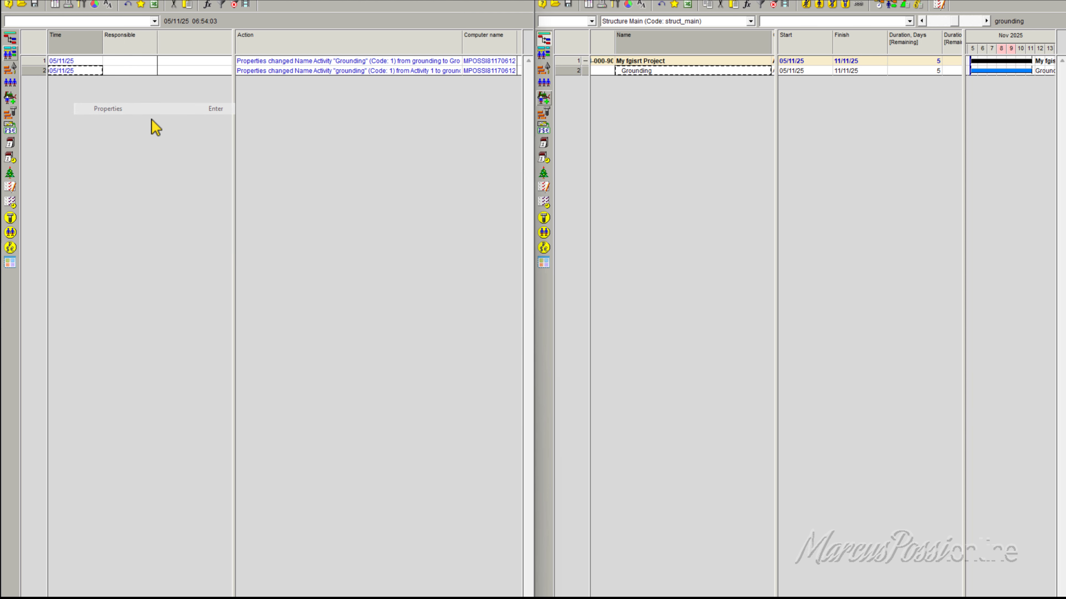
drag(568, 325, 288, 144)
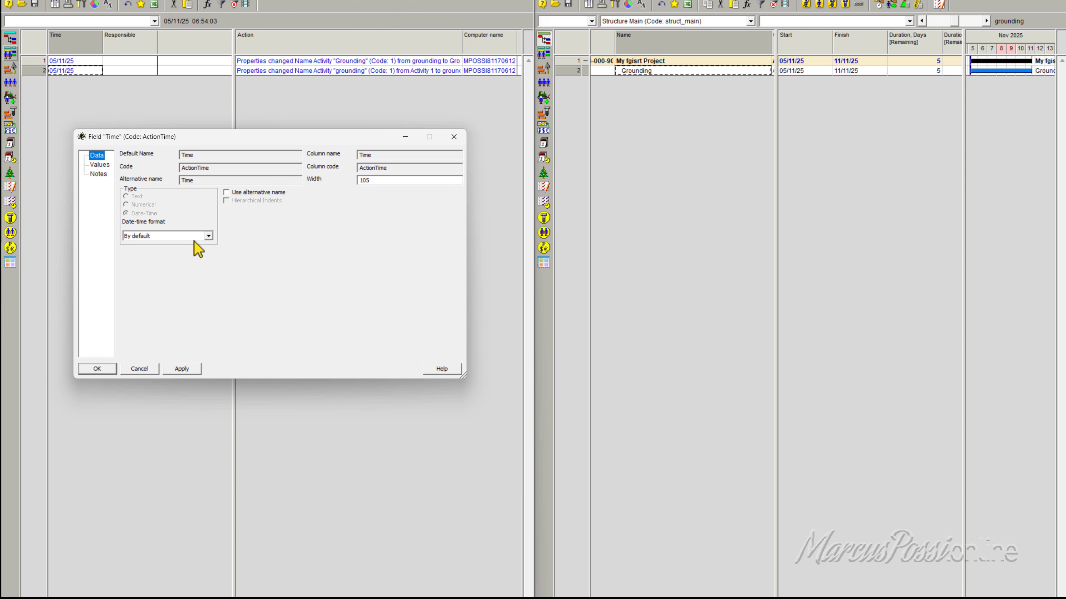
click(189, 238)
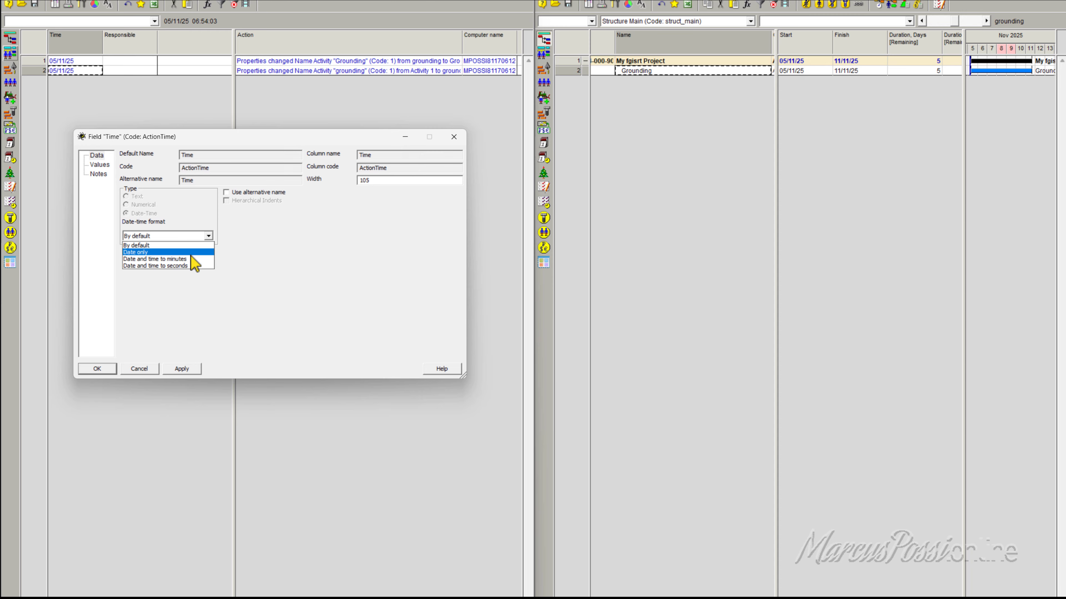
click(193, 266)
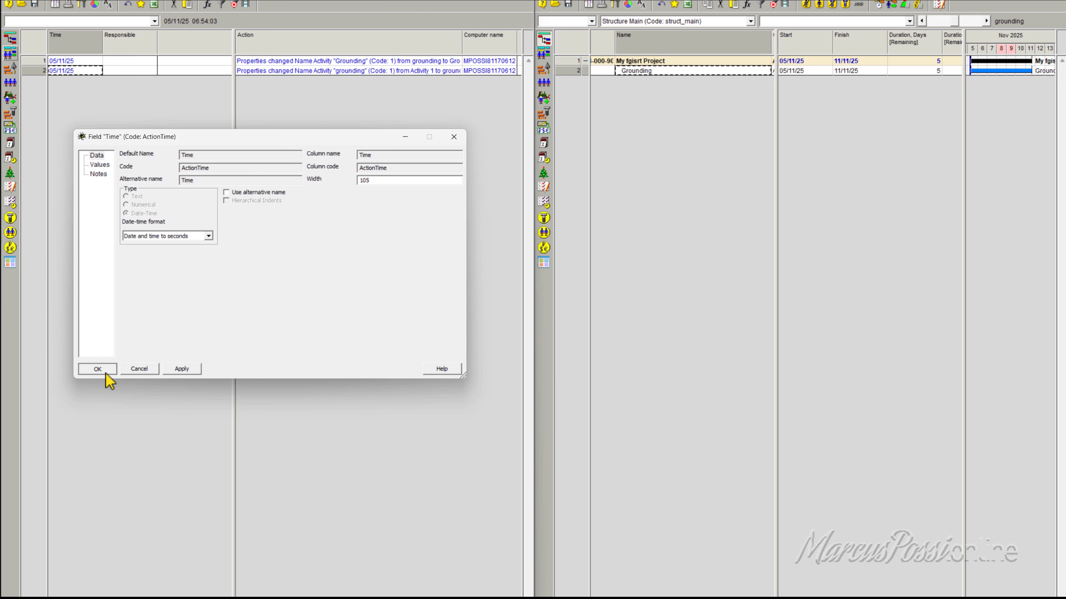
click(101, 369)
mouse_move(103, 49)
mouse_down()
mouse_move(144, 53)
mouse_move(122, 53)
mouse_up()
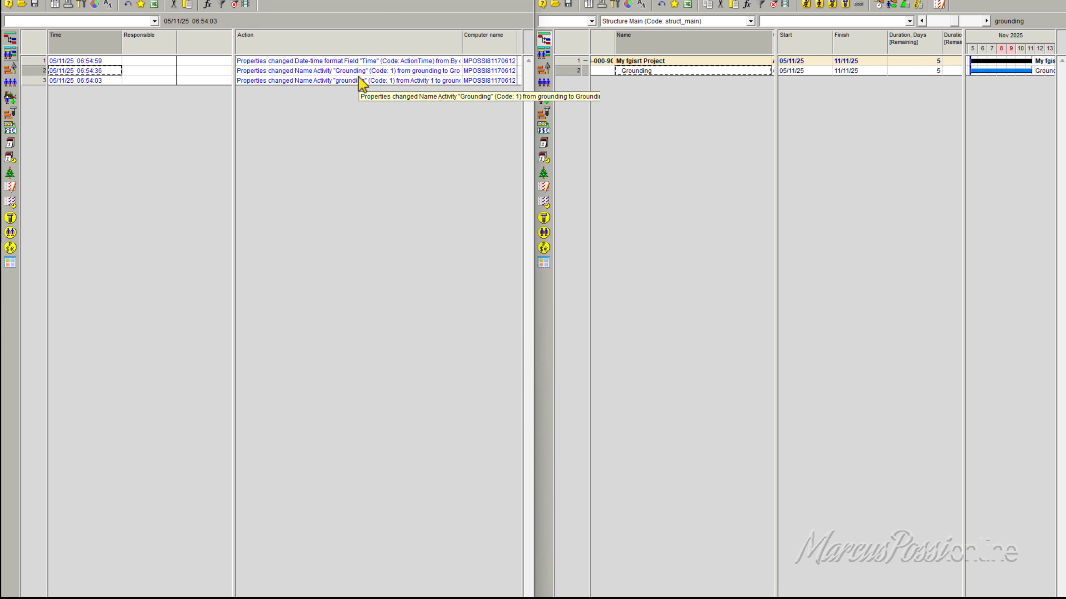
Step: Examine the time stamps of the three logbook entries from oldest to newest
click(104, 82)
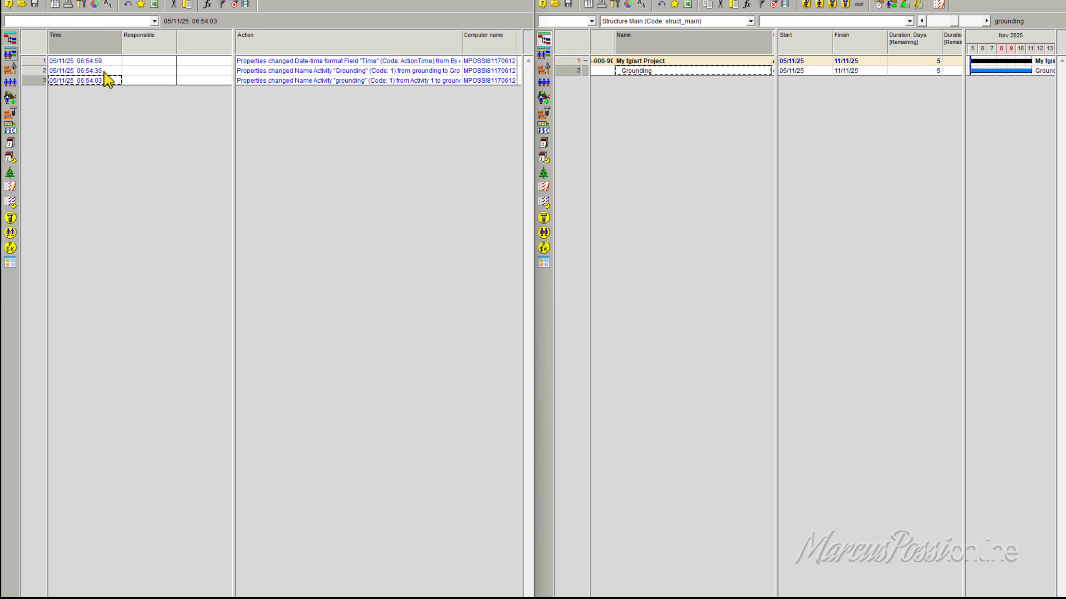
click(104, 71)
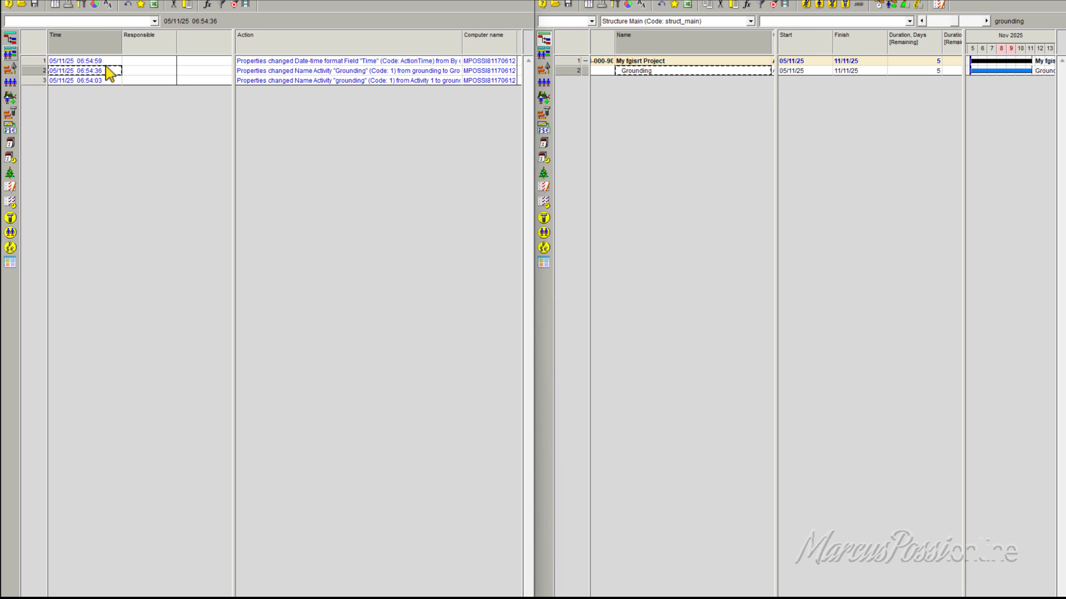
click(107, 64)
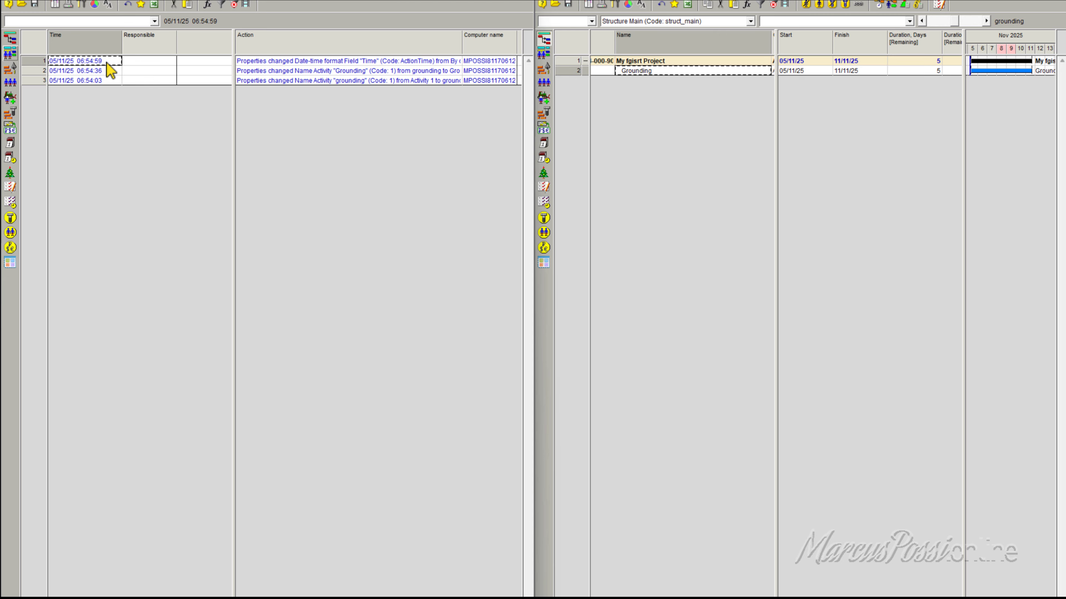
Step: Select the action text of the newest logbook entry, then add eight new activities below Grounding
click(258, 62)
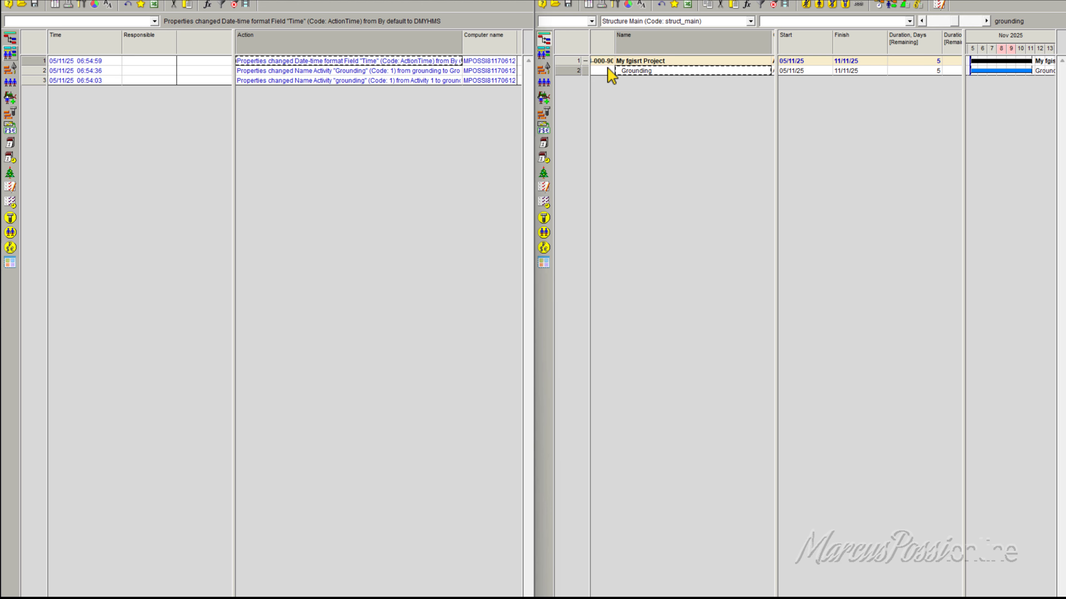
click(567, 70)
key(Insert)
key(Insert)
key(Insert)
key(Insert)
key(Insert)
key(Insert)
key(Insert)
key(Insert)
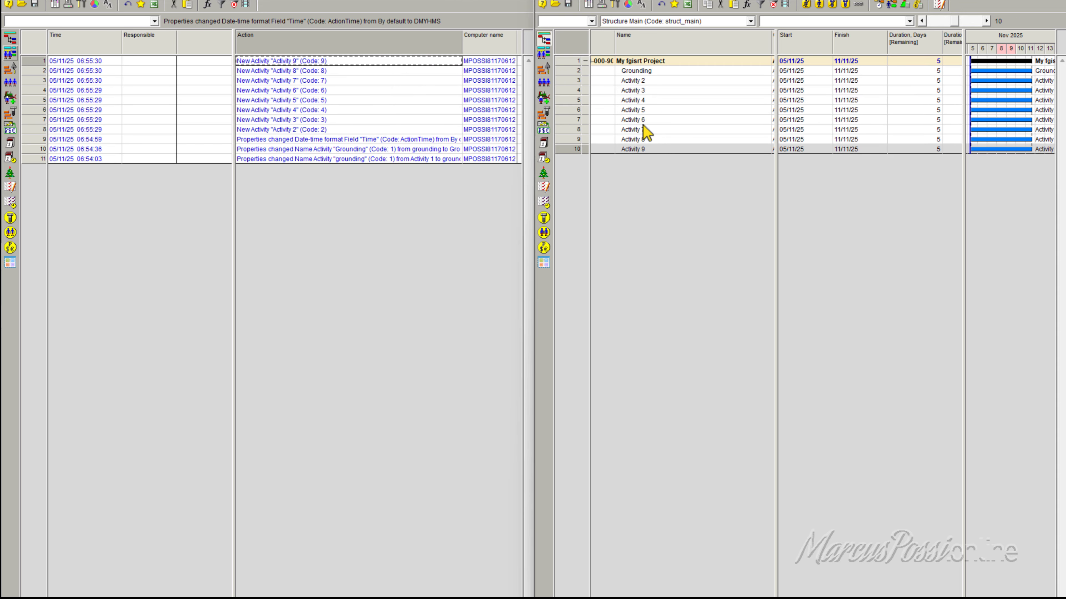
Step: Rename Activity 5 as 999
double_click(670, 112)
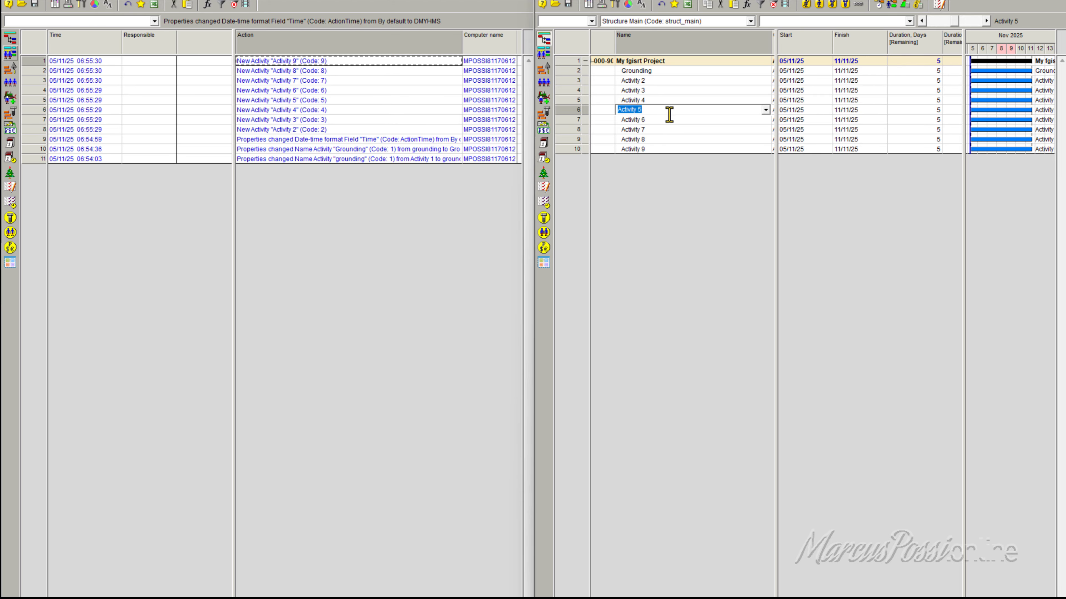
text(999)
key(Return)
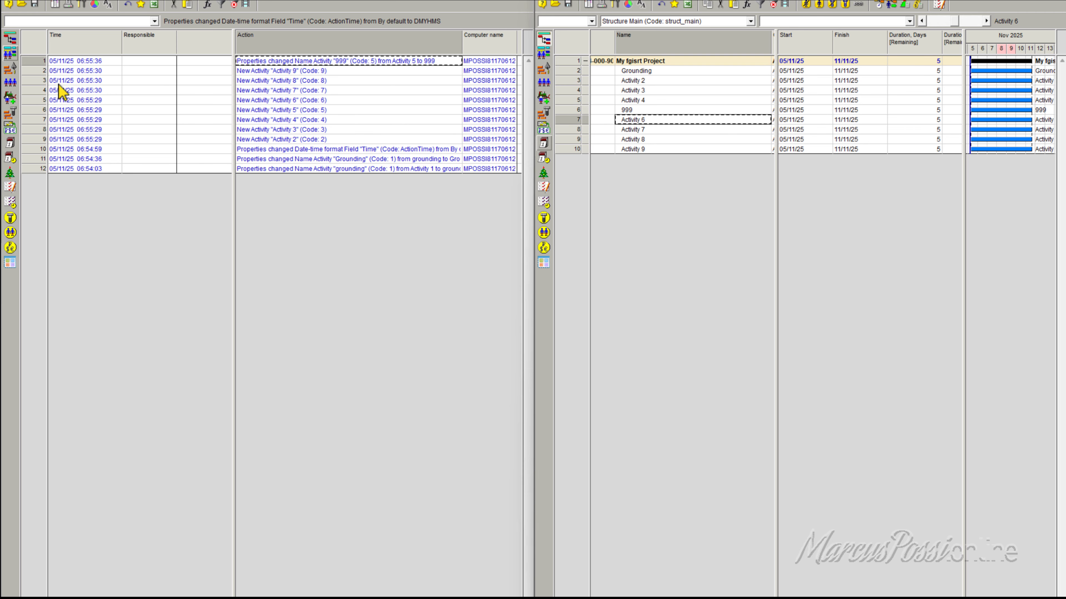
Step: Select the third logbook entry, then close the logbook and the Activity Gantt windows
right_click(32, 60)
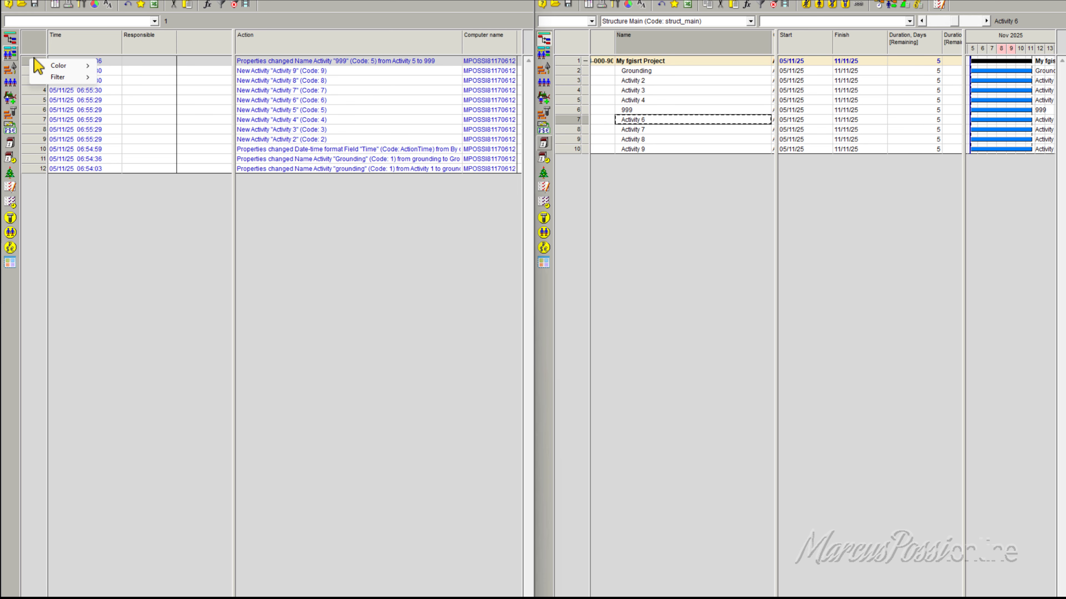
click(201, 129)
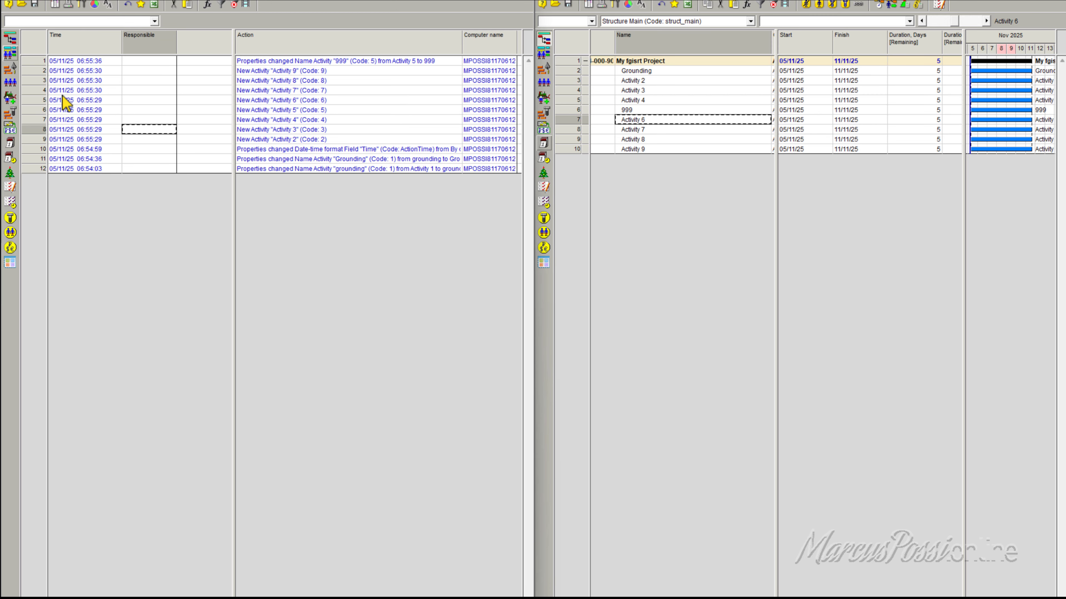
click(34, 80)
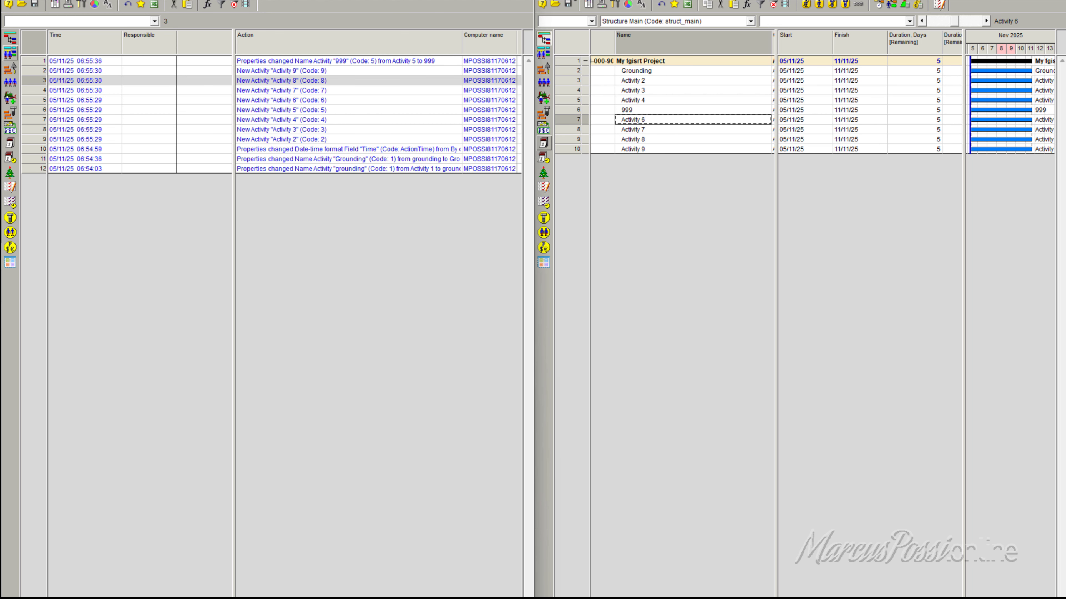
key(alt+F4)
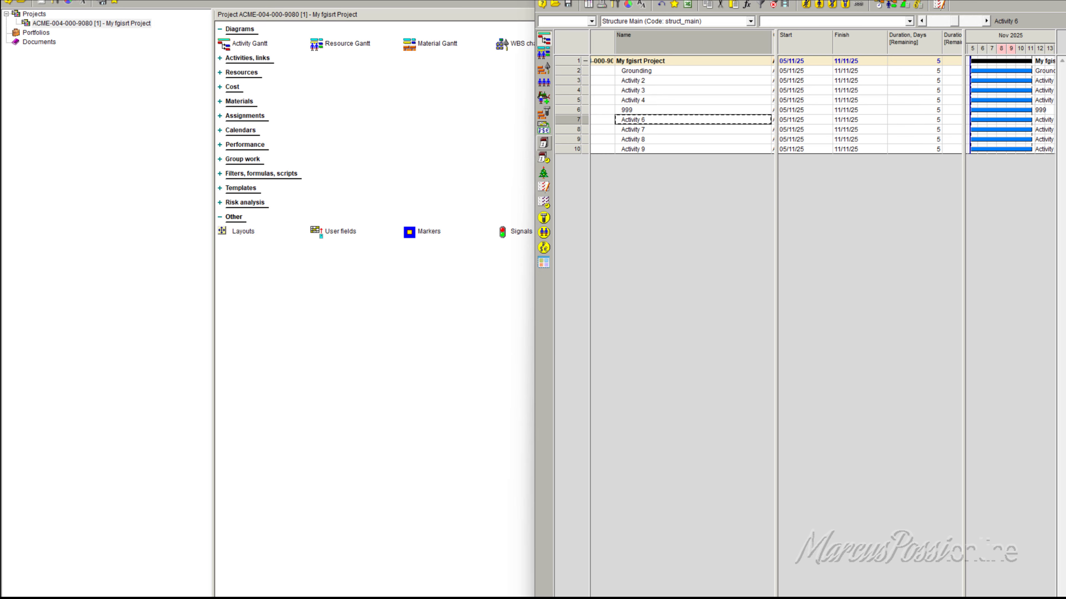
key(alt+F4)
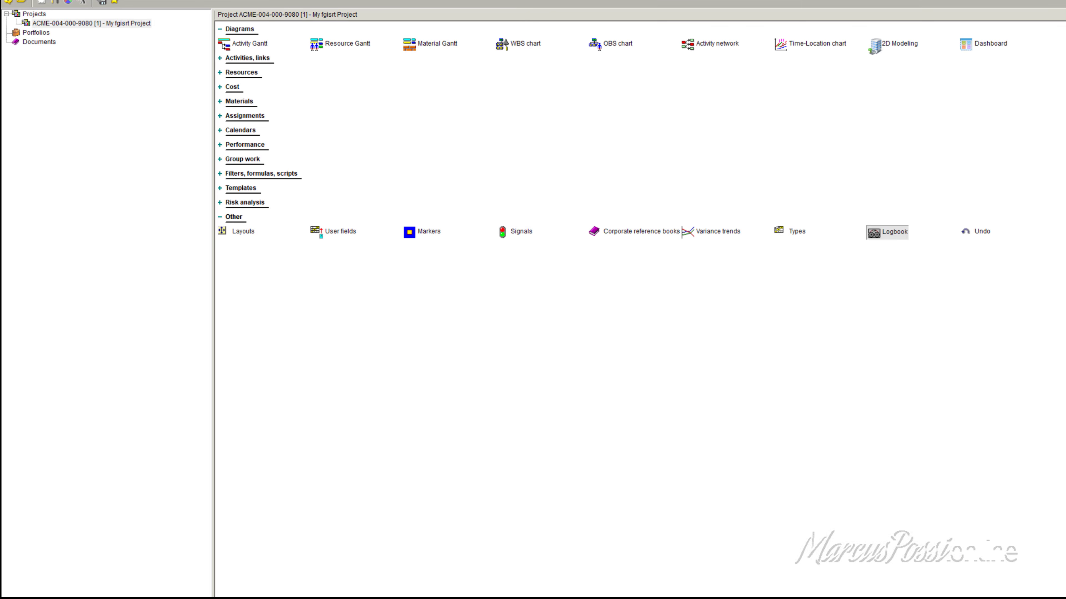
right_click(78, 24)
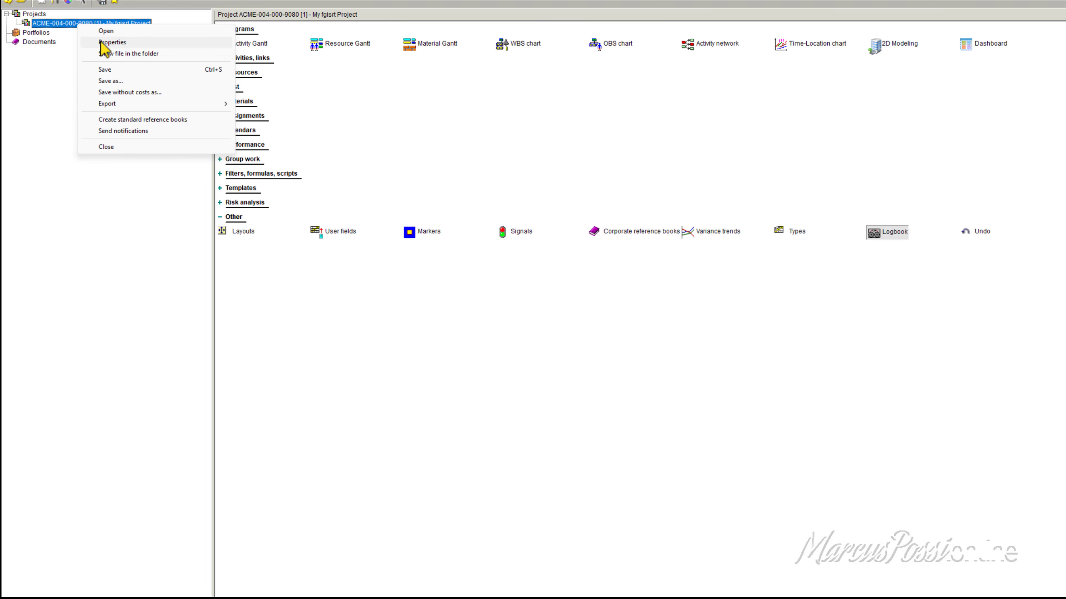
click(110, 42)
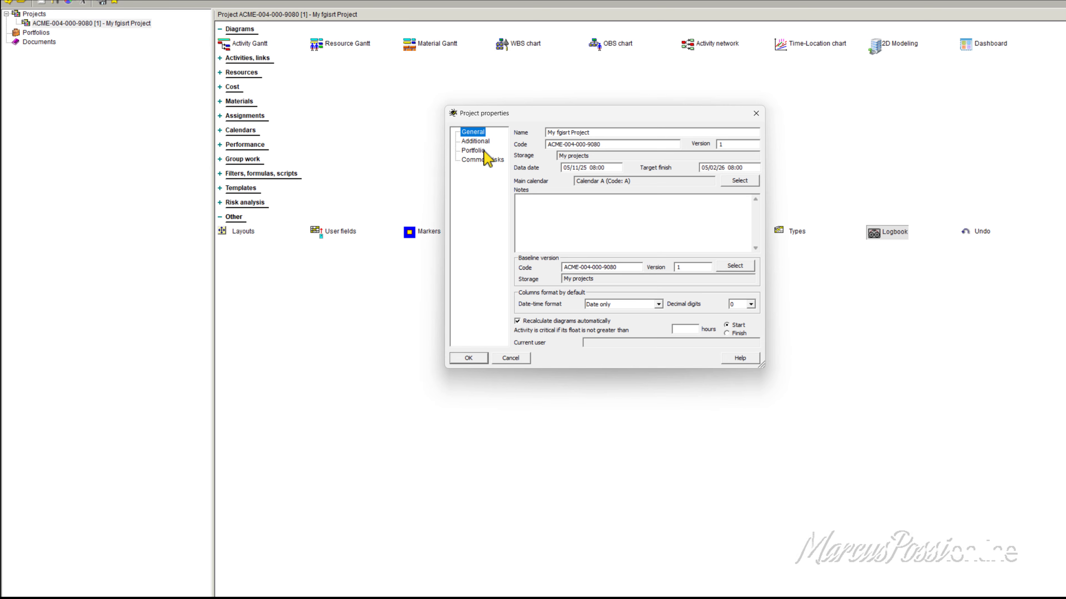
click(481, 143)
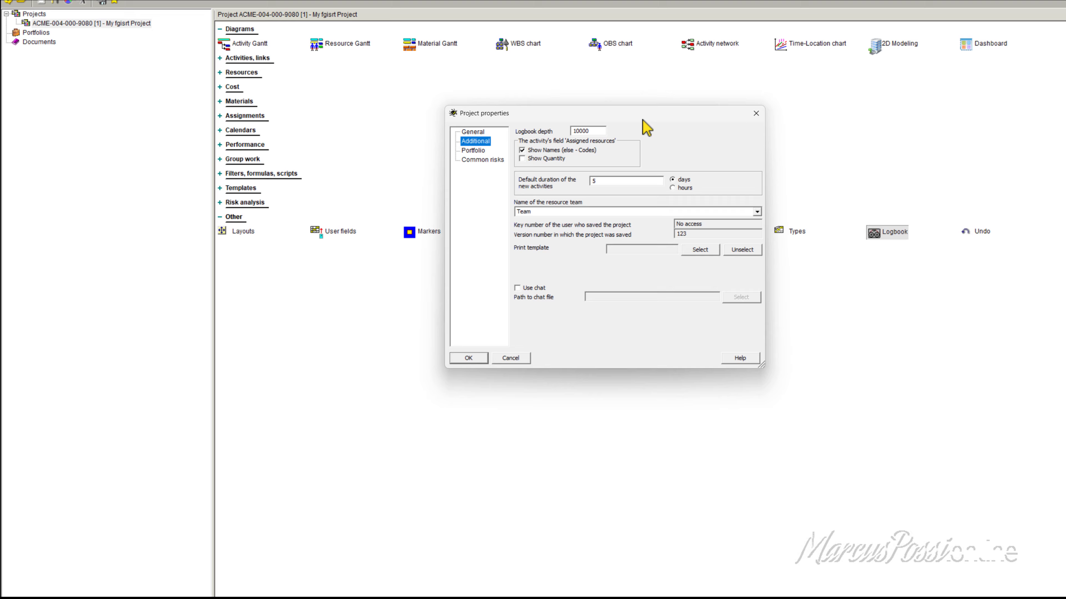
click(595, 132)
click(613, 180)
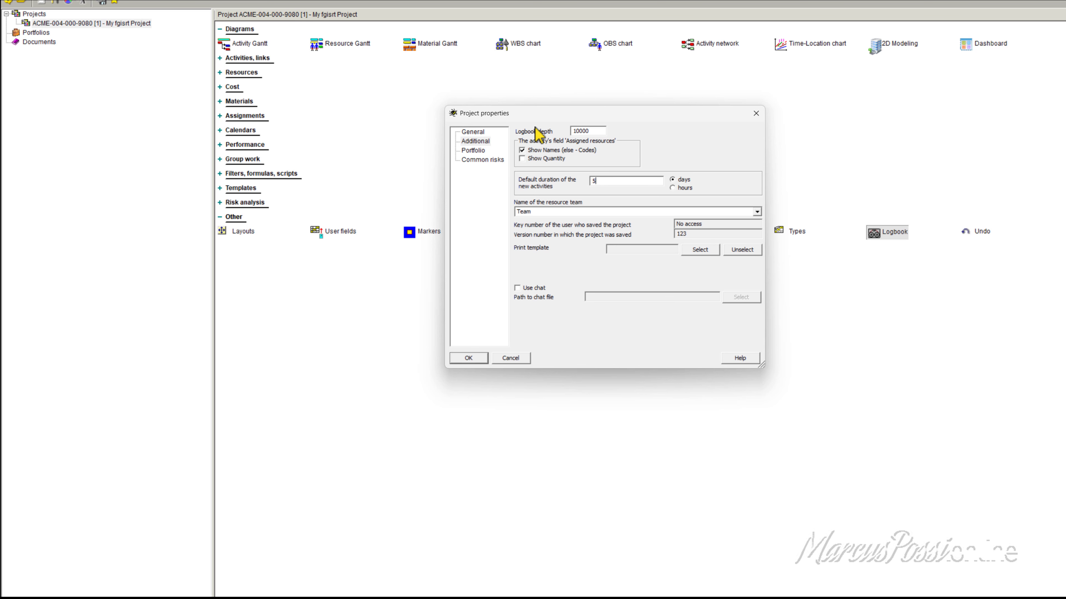
drag(634, 120, 633, 140)
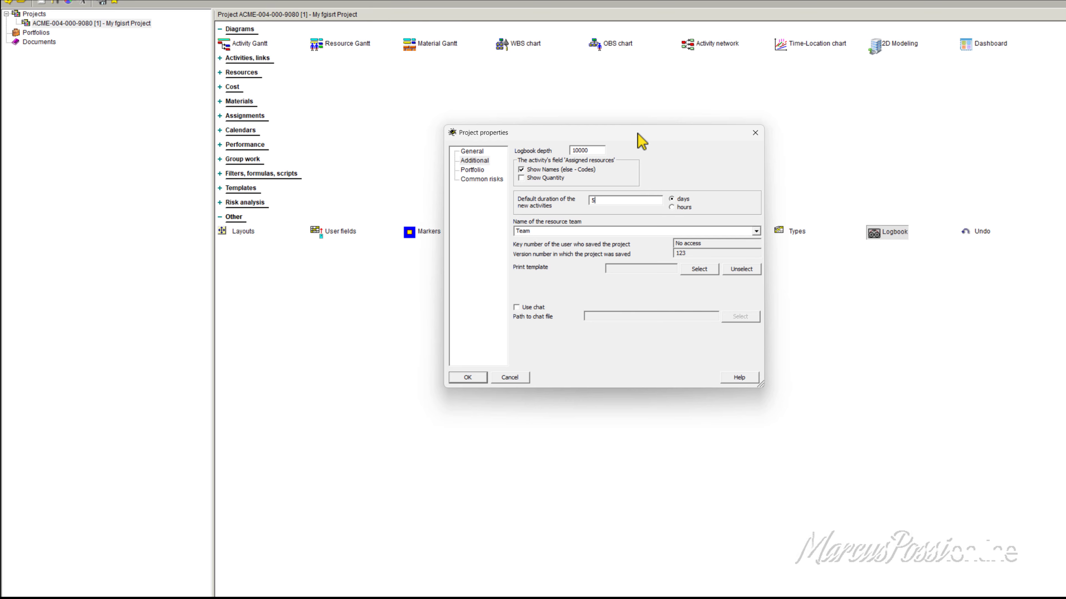
drag(638, 133, 603, 141)
drag(581, 209, 542, 216)
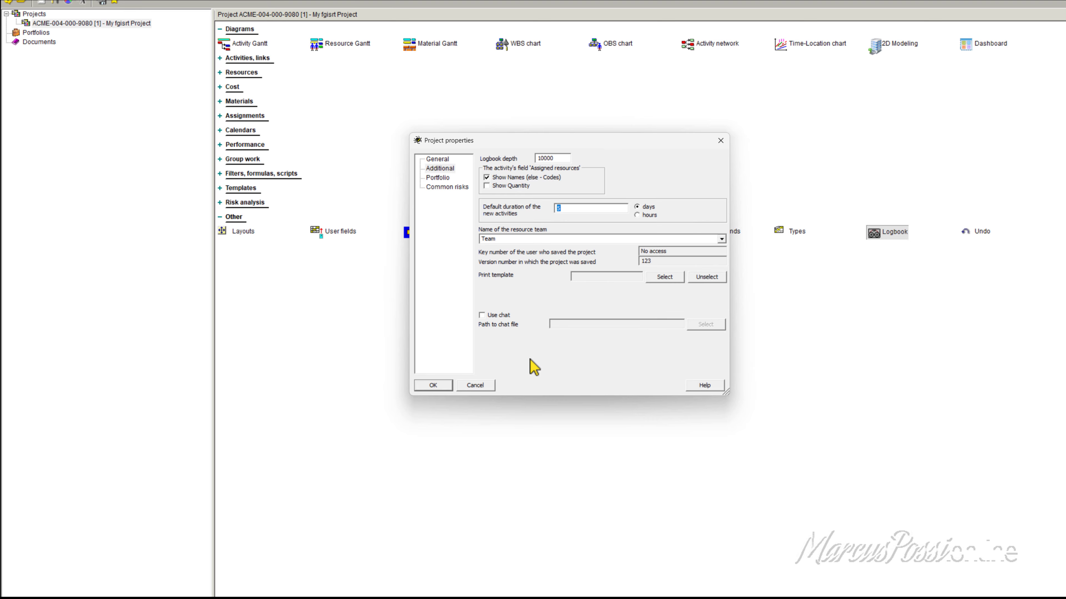
Step: Try enabling the project chat, and compare the general settings with the additional settings of the project
click(483, 317)
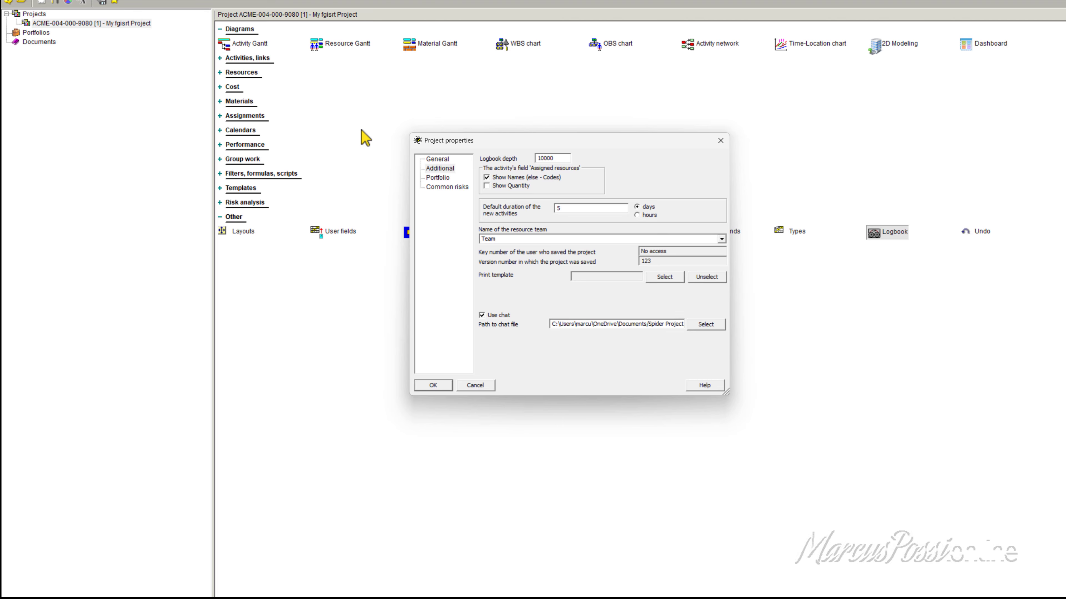
click(436, 159)
click(439, 169)
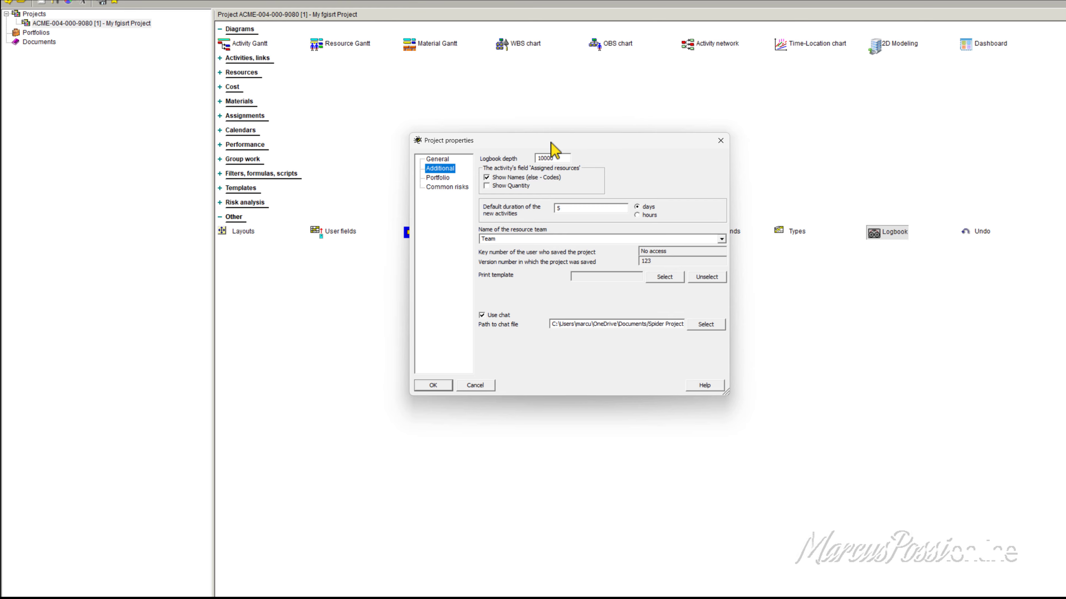
drag(549, 141, 559, 140)
click(452, 158)
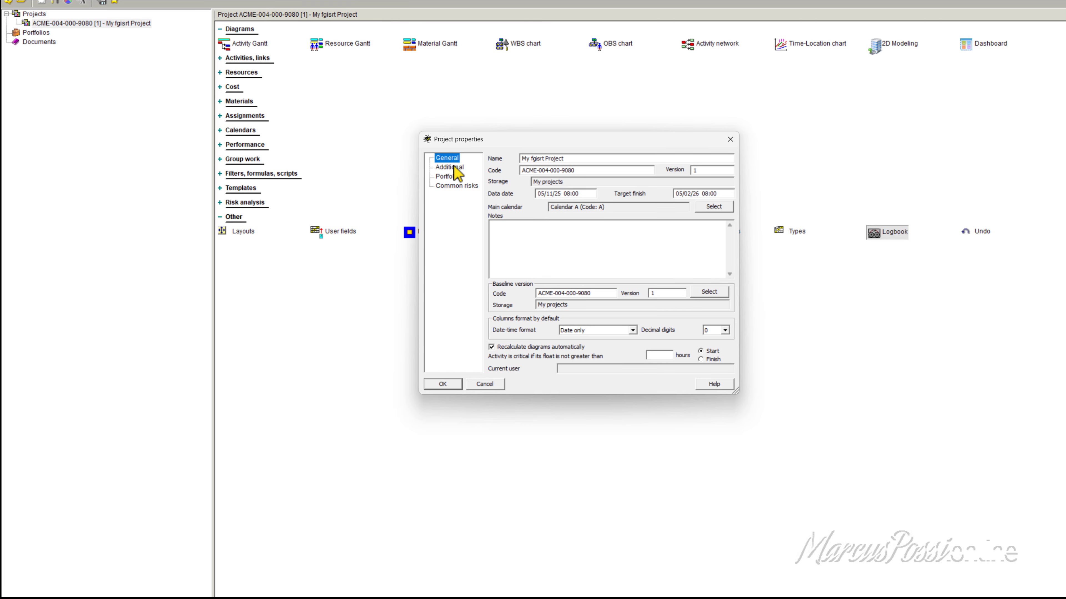
click(453, 167)
click(453, 159)
click(453, 167)
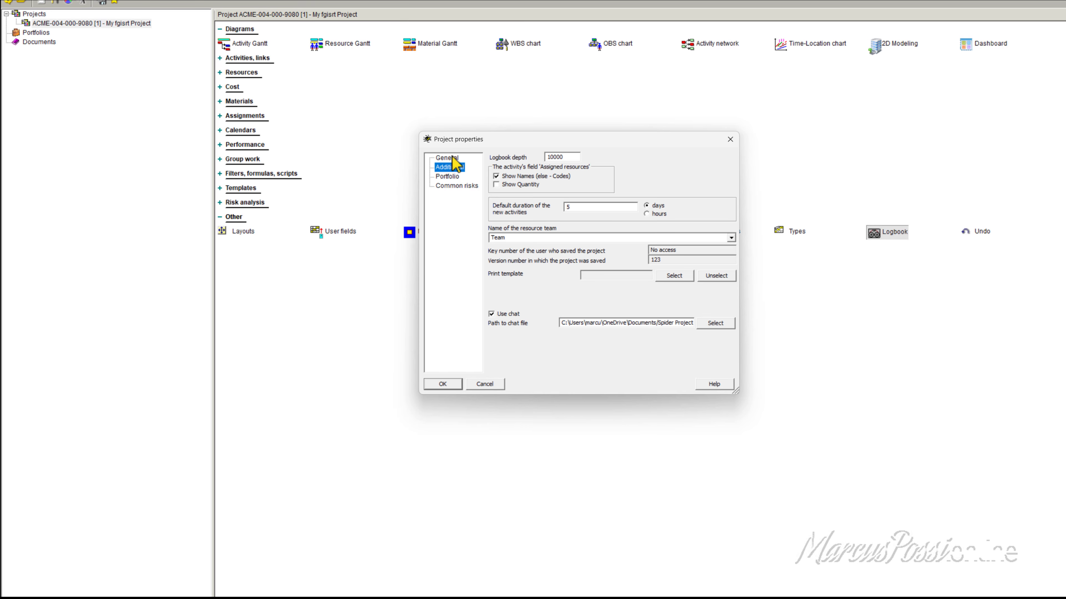
click(452, 158)
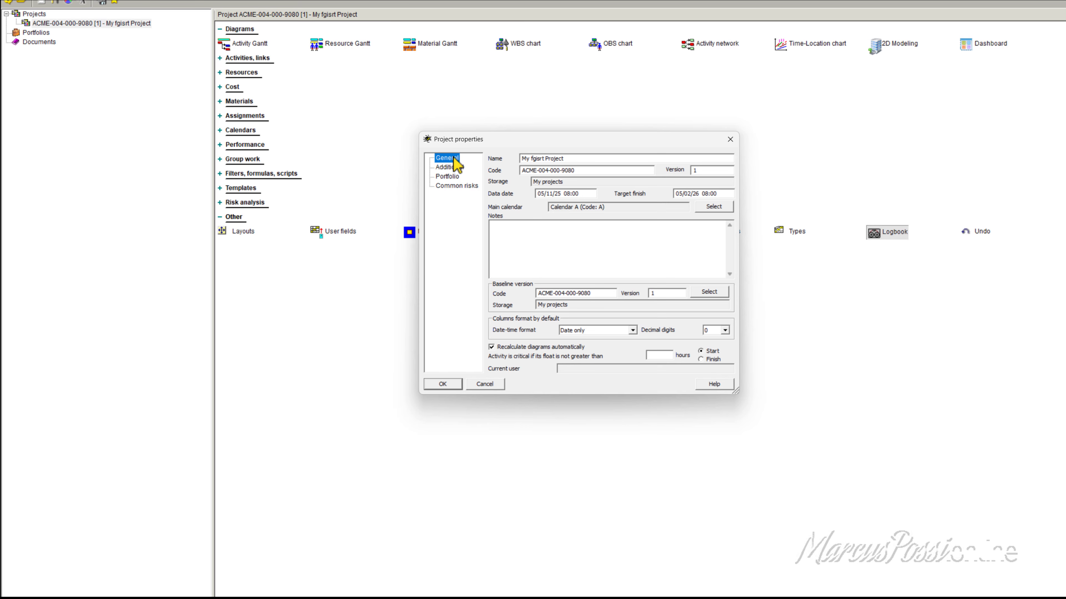
Step: Review the portfolio settings and the upper and average risk assessment levels, then close the project properties without saving
click(457, 178)
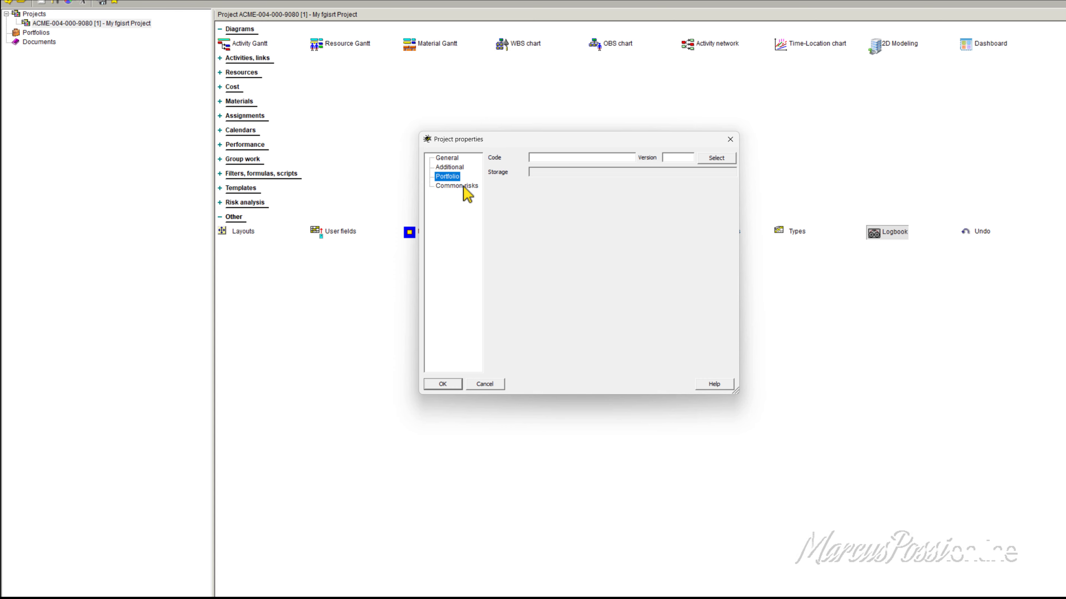
click(457, 186)
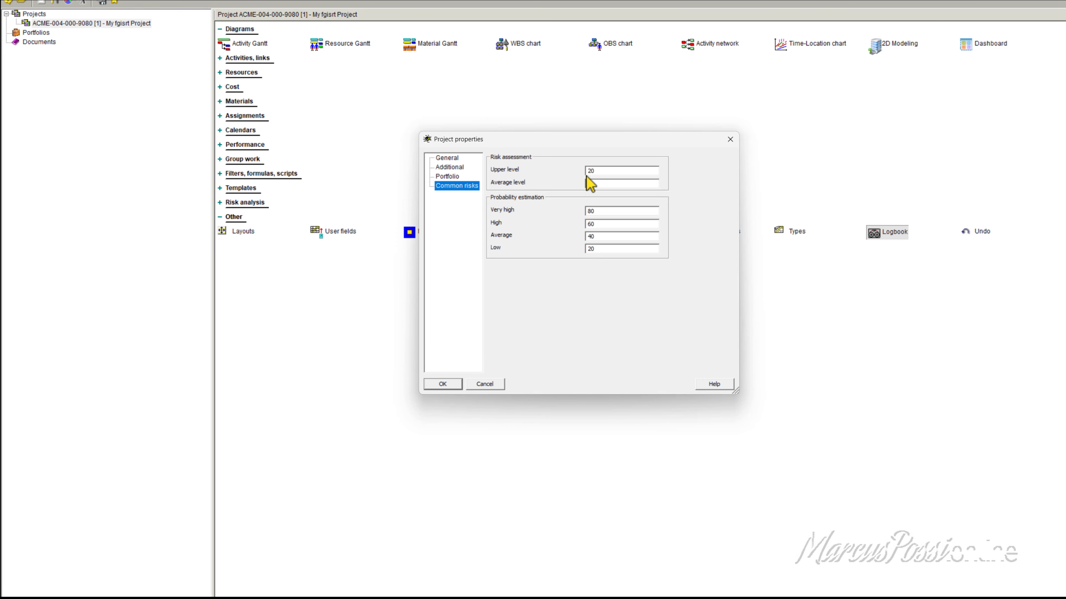
drag(594, 141, 633, 151)
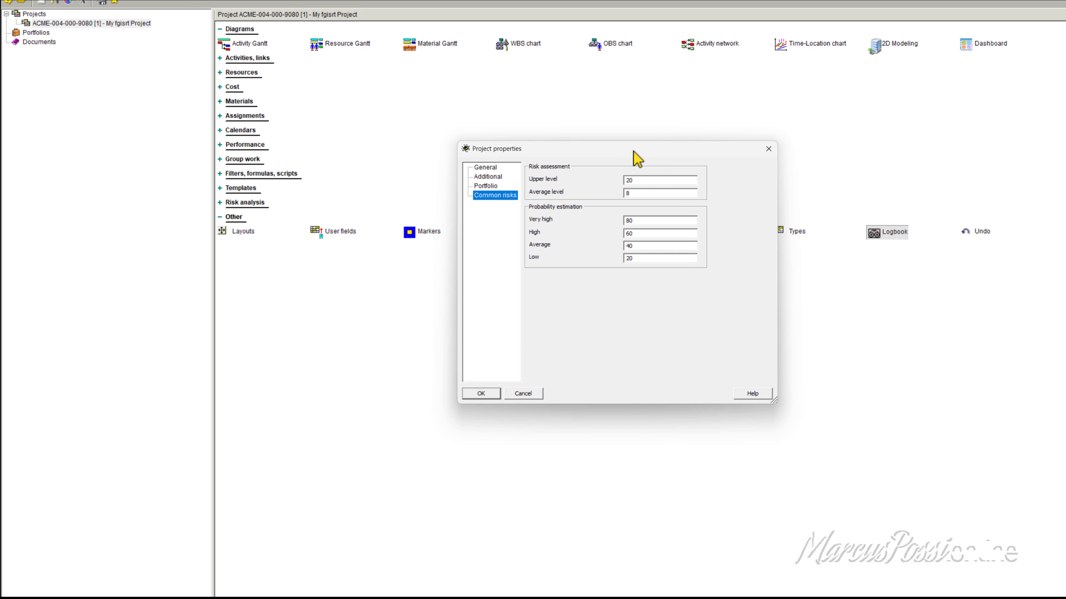
click(649, 180)
click(649, 194)
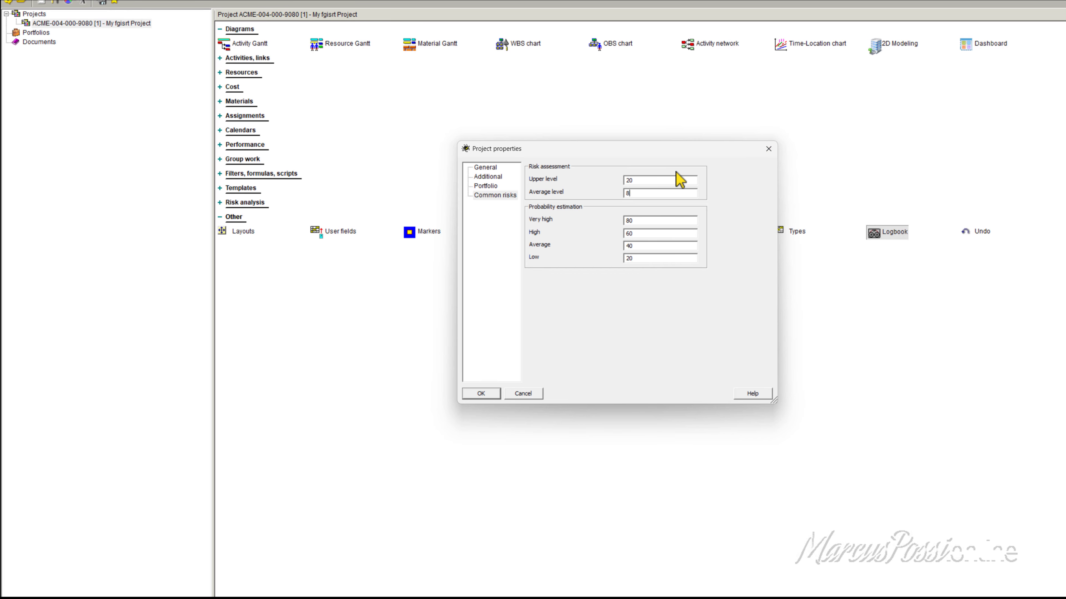
click(492, 168)
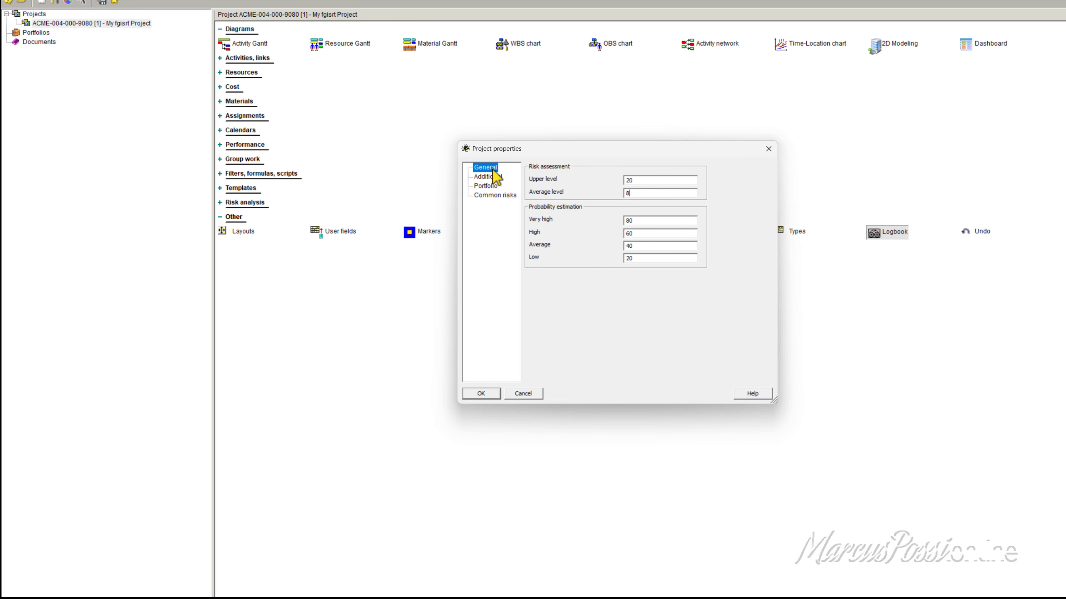
click(487, 176)
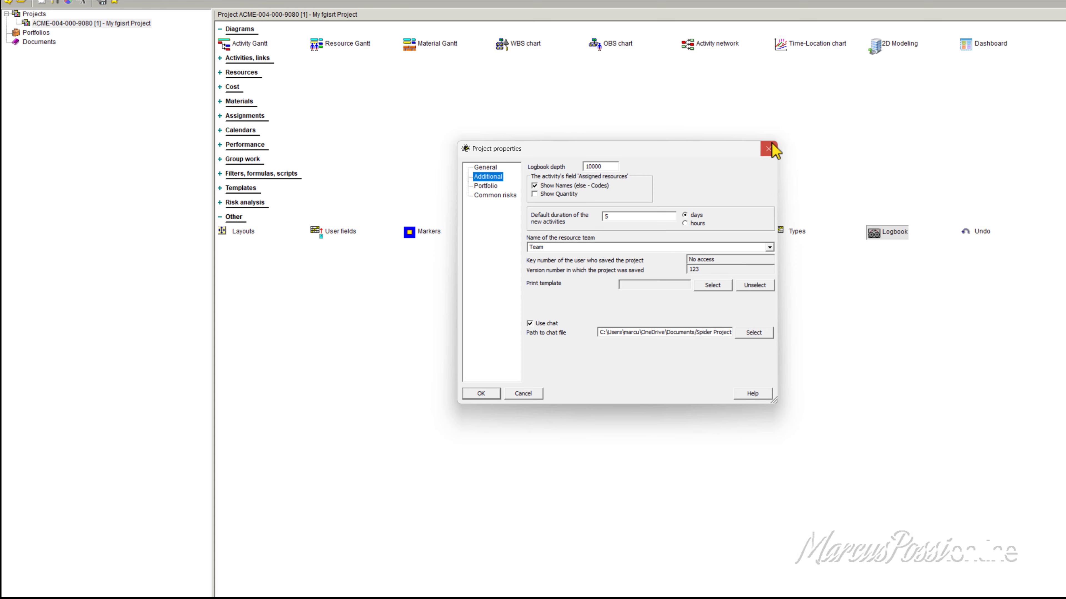
click(768, 149)
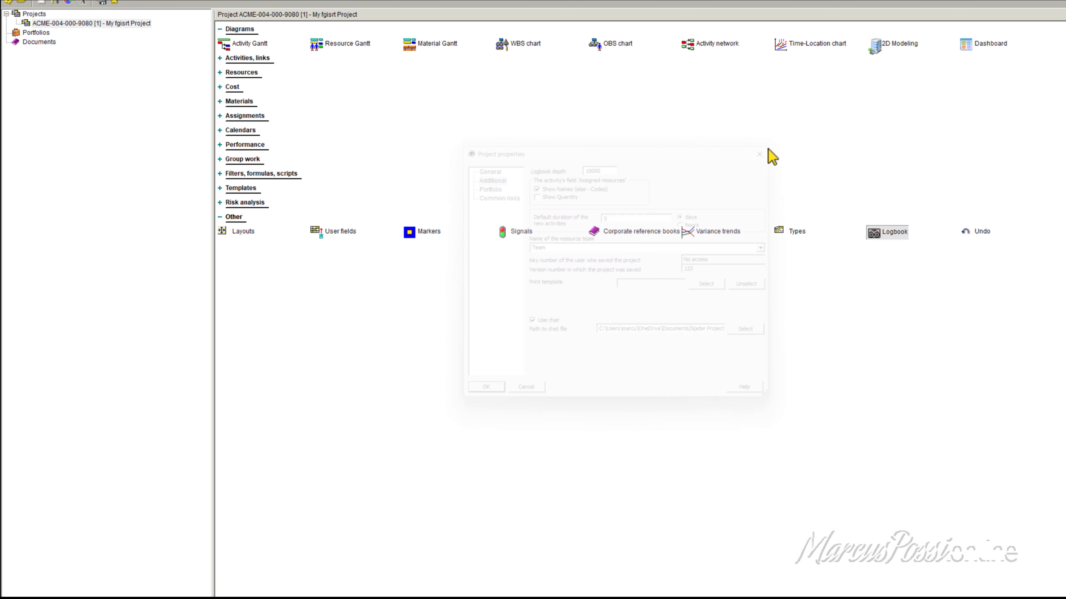
Step: Reopen the project's properties to view the general settings and close them again
right_click(72, 24)
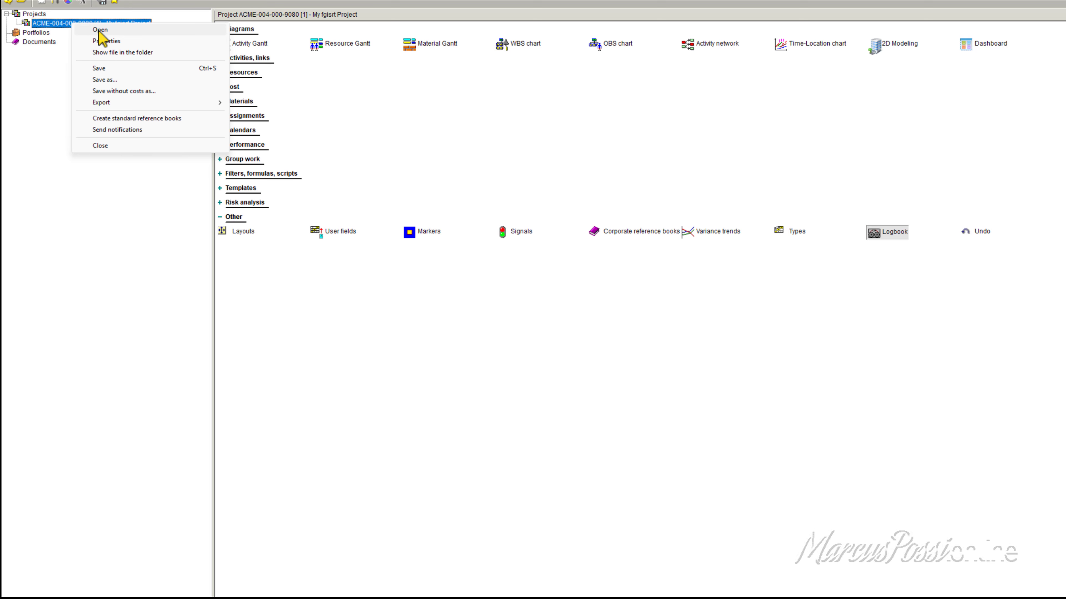
click(117, 43)
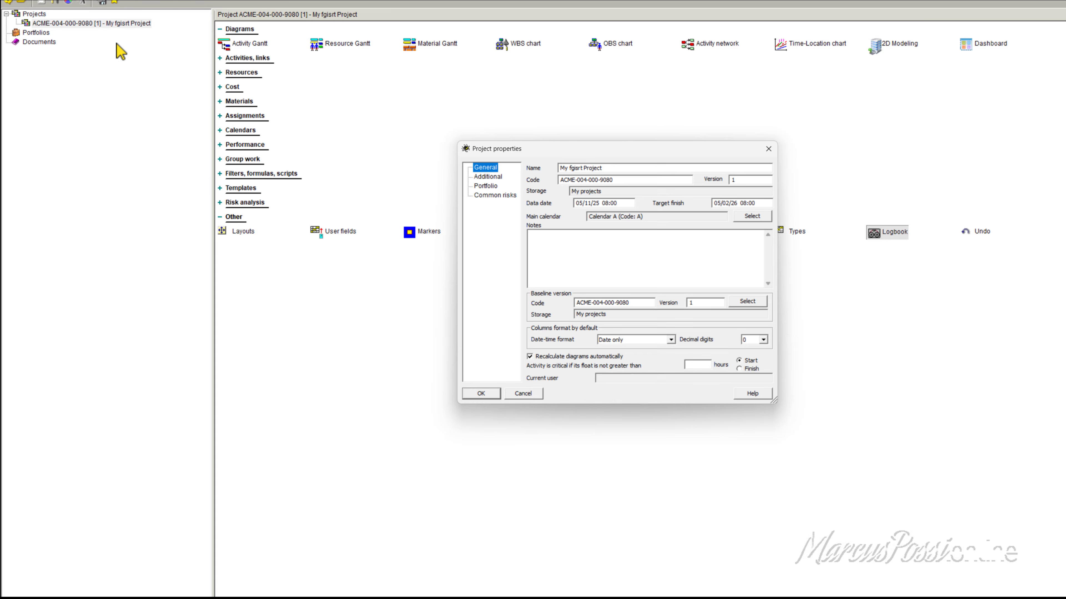
click(759, 154)
Step: Open the project in the Activity Gantt, then reposition the window and make it wider and shorter to uncover the diagram list
right_click(87, 23)
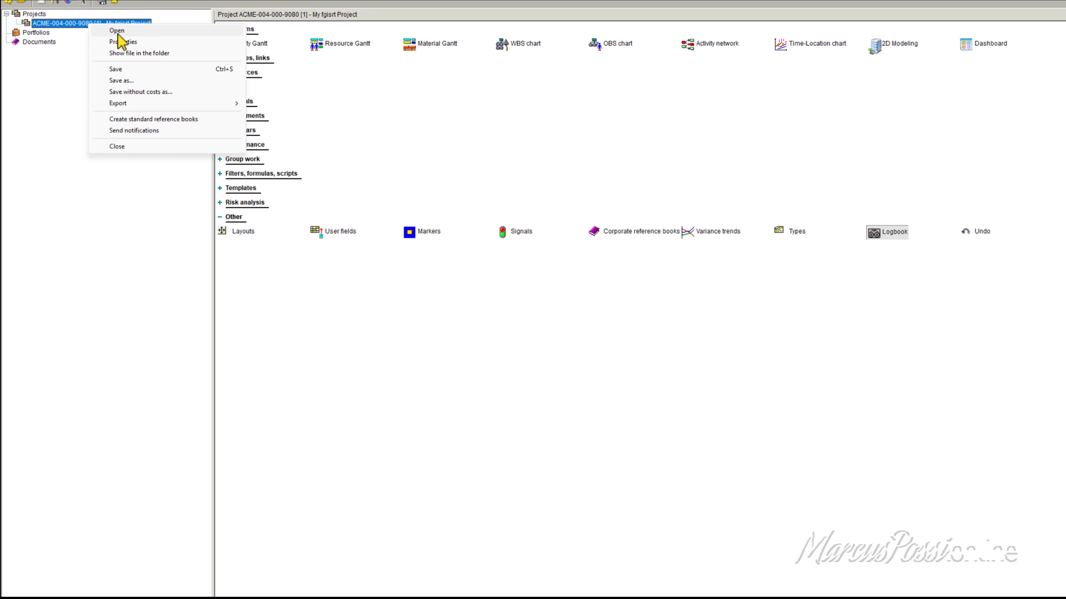
click(118, 32)
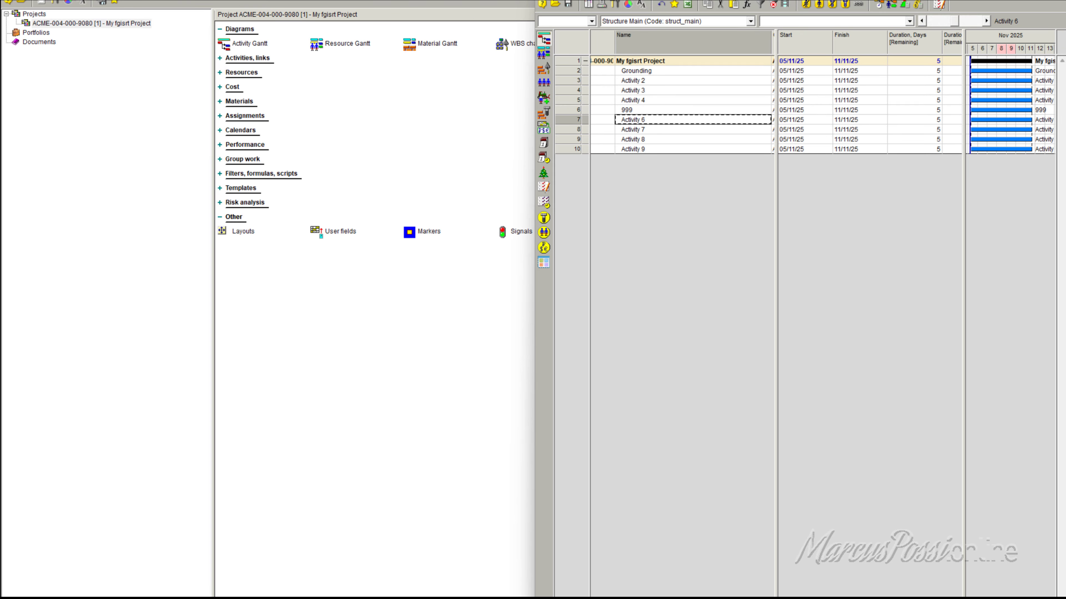
drag(956, 0, 488, 30)
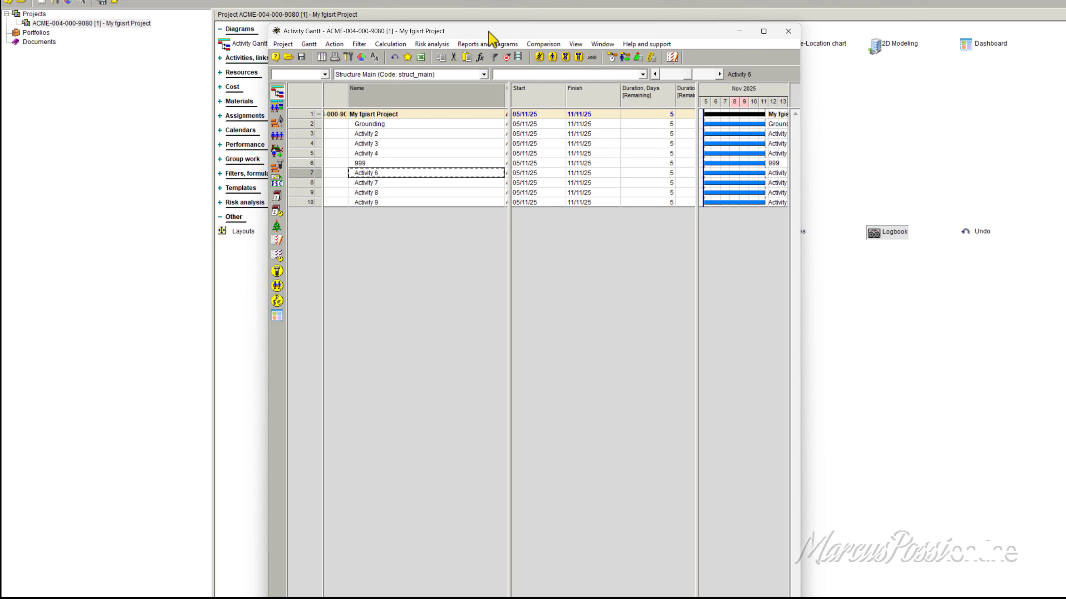
drag(269, 24, 86, 208)
drag(593, 217, 647, 84)
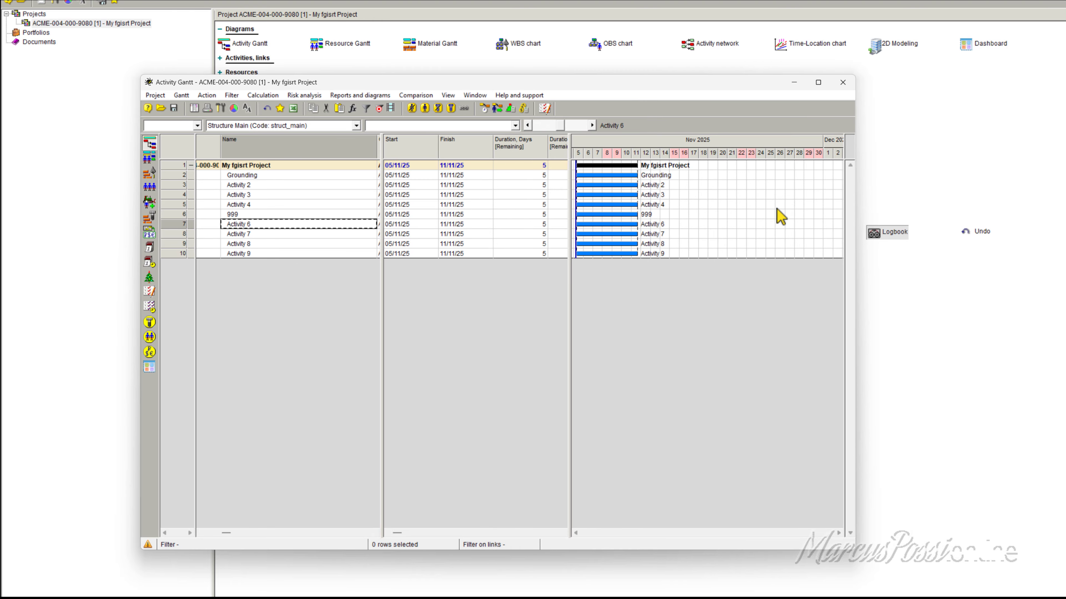
Step: Open the Activity Gantt from the project's diagram list and move its window lower to expose the list
click(259, 49)
click(258, 49)
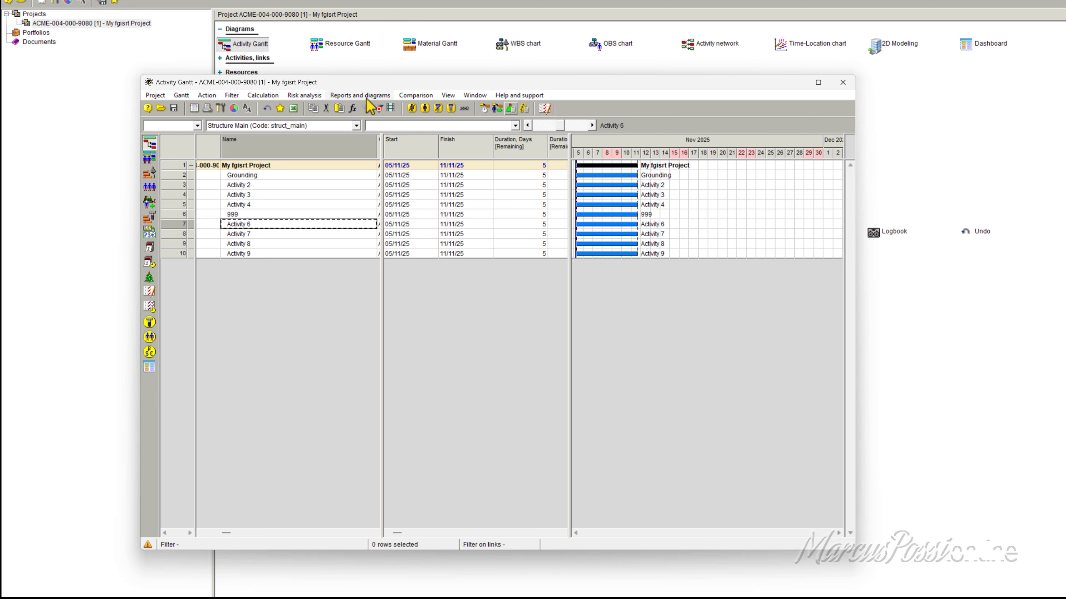
drag(398, 80, 441, 93)
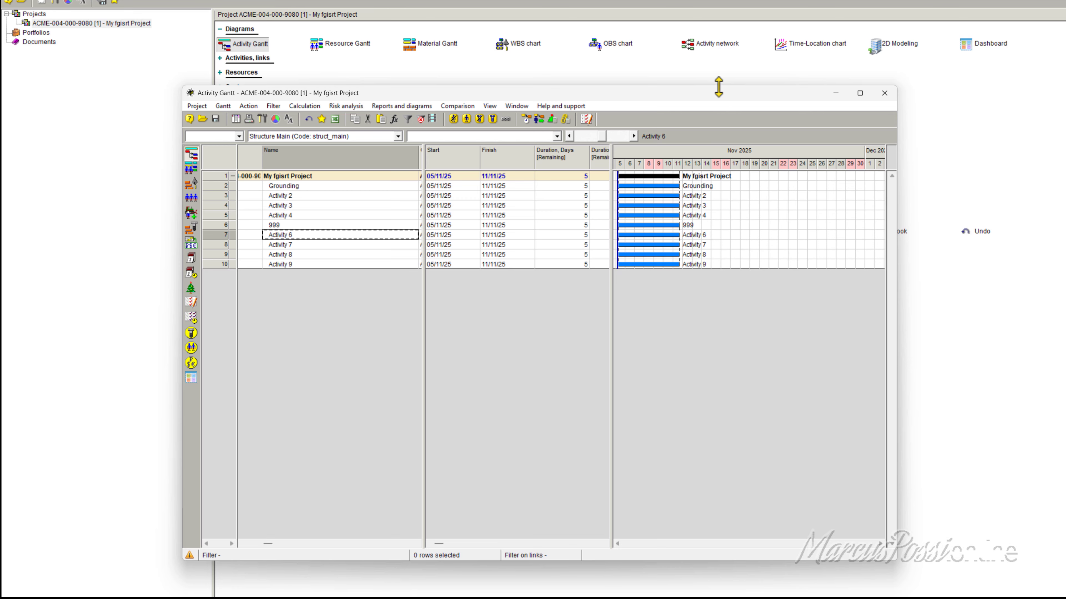
drag(718, 86, 785, 205)
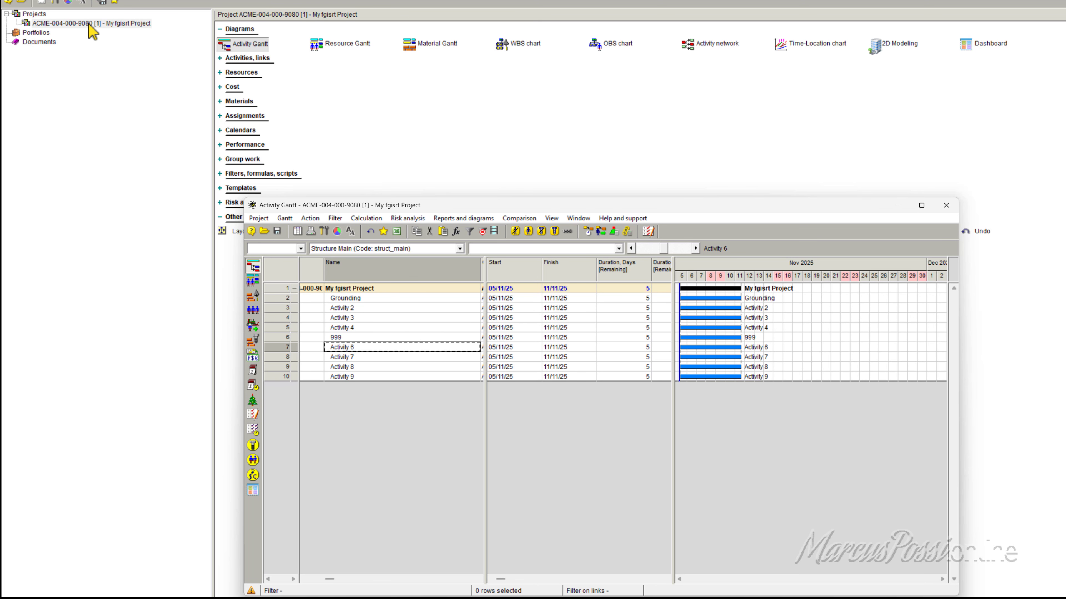
Step: Open the projects and documents storage, inspect the folder path of the Ghana-2025 storage, and close the window without opening a project
right_click(89, 25)
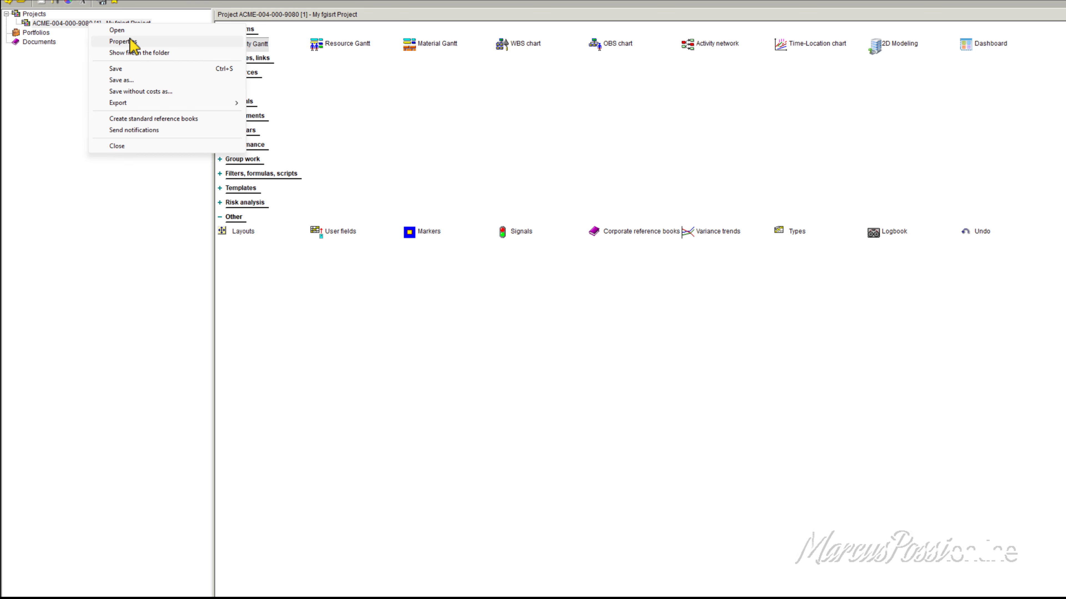
click(59, 24)
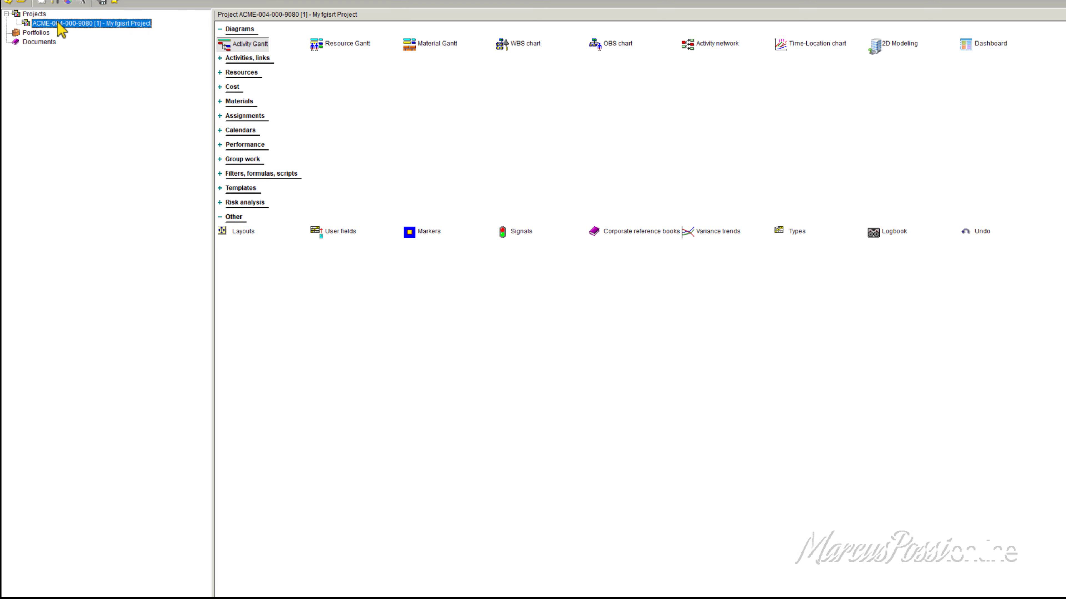
click(21, 2)
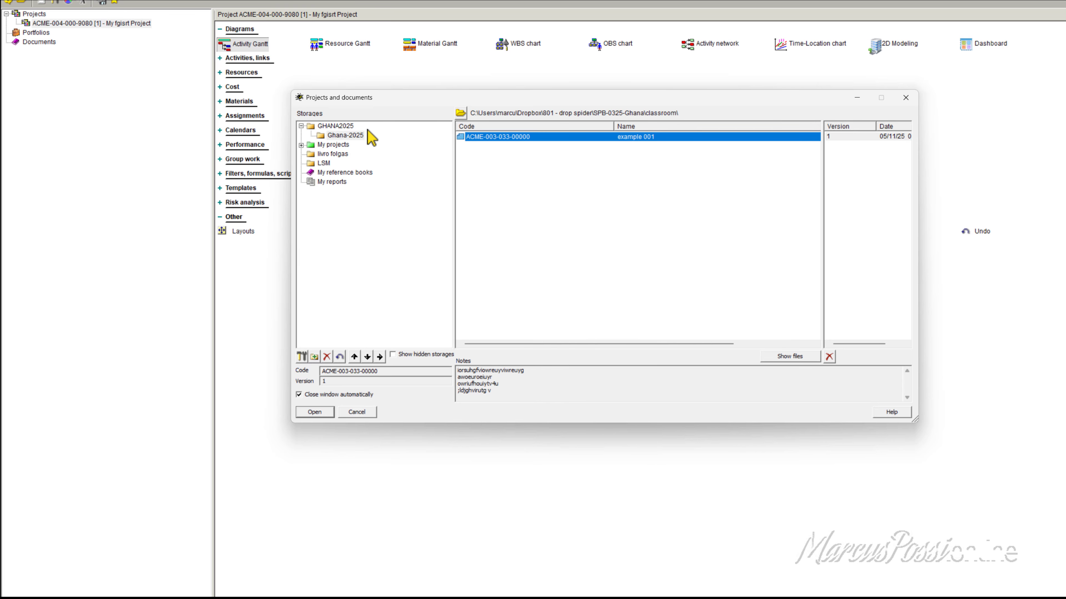
click(353, 135)
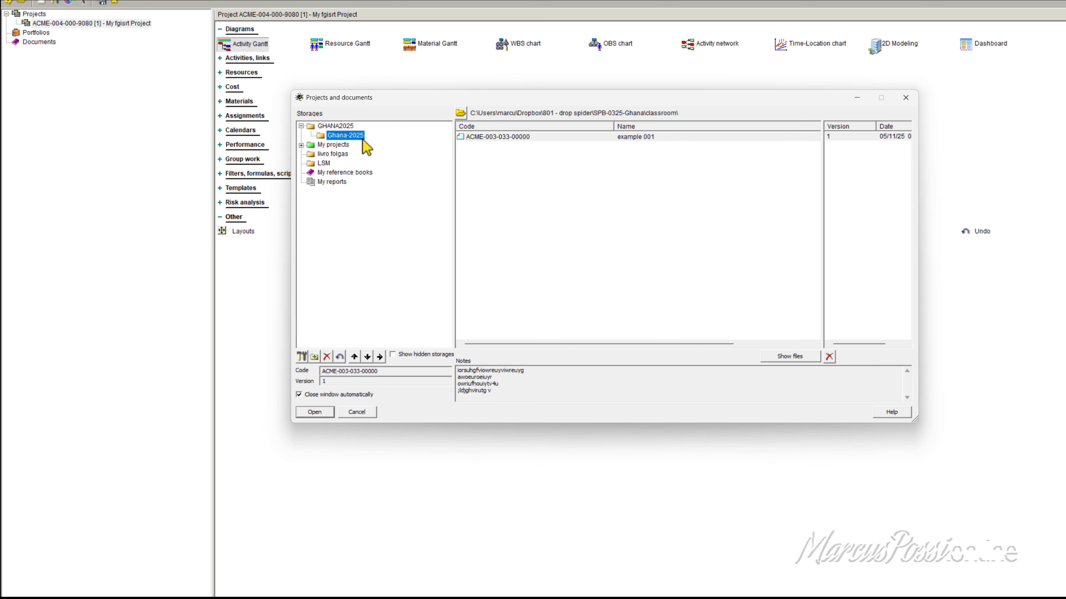
drag(680, 116, 652, 116)
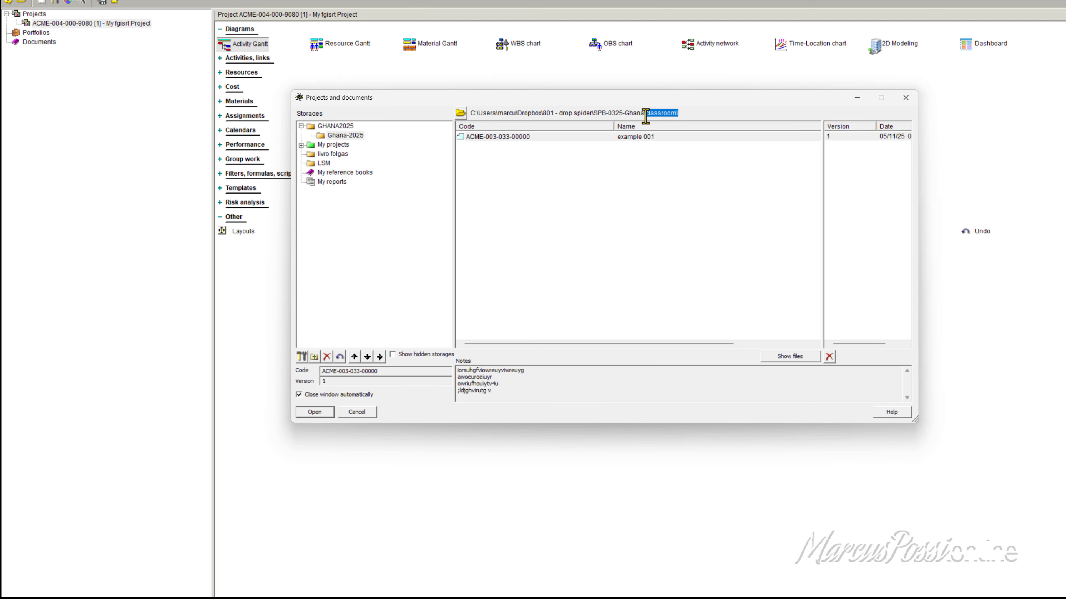
click(693, 114)
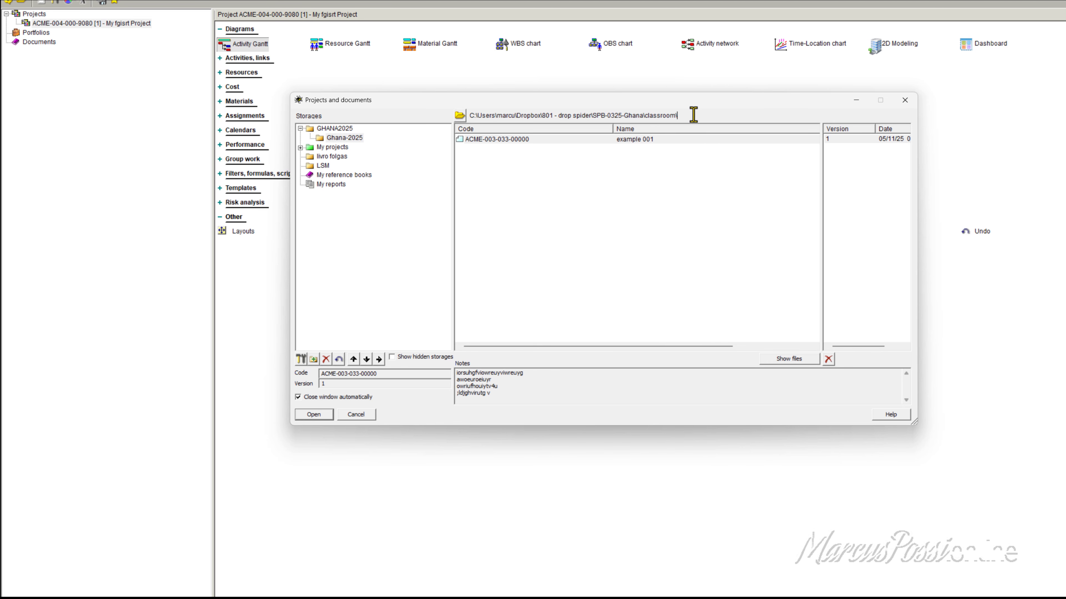
drag(693, 115, 468, 127)
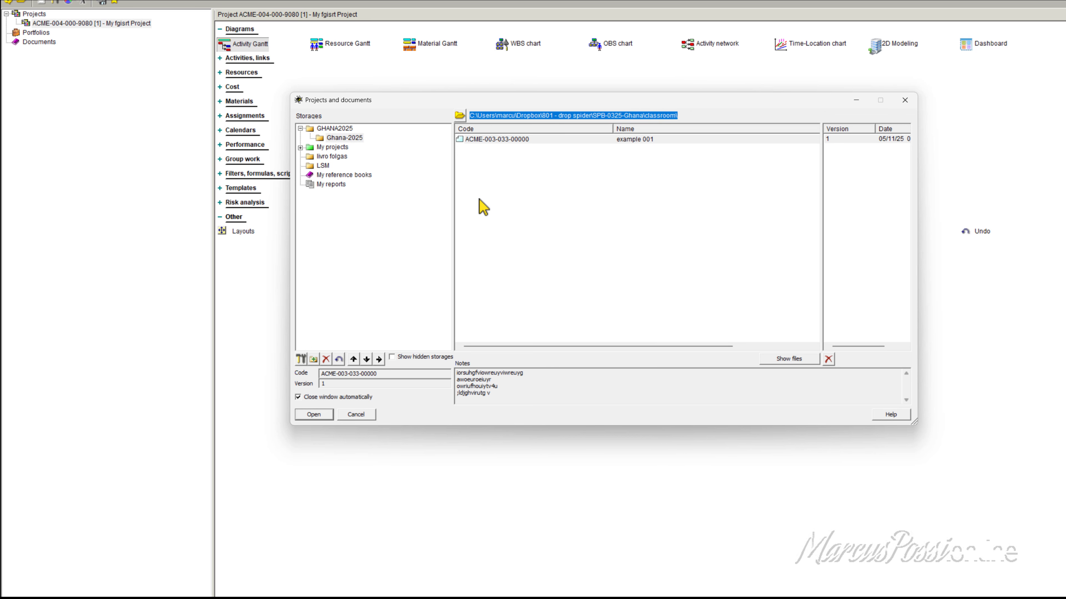
click(483, 207)
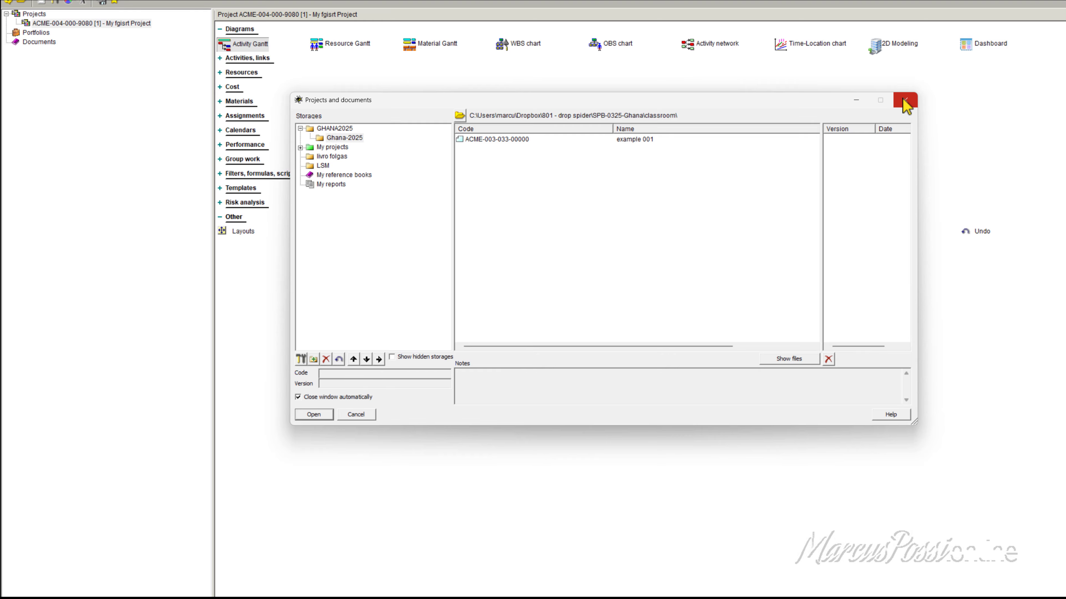
drag(687, 101, 680, 89)
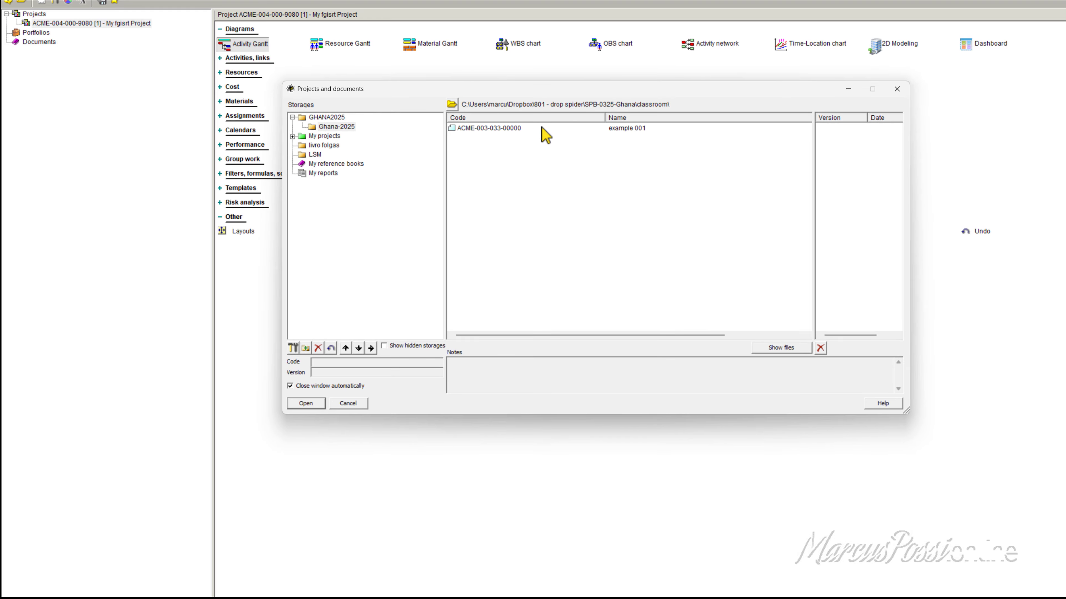
click(896, 89)
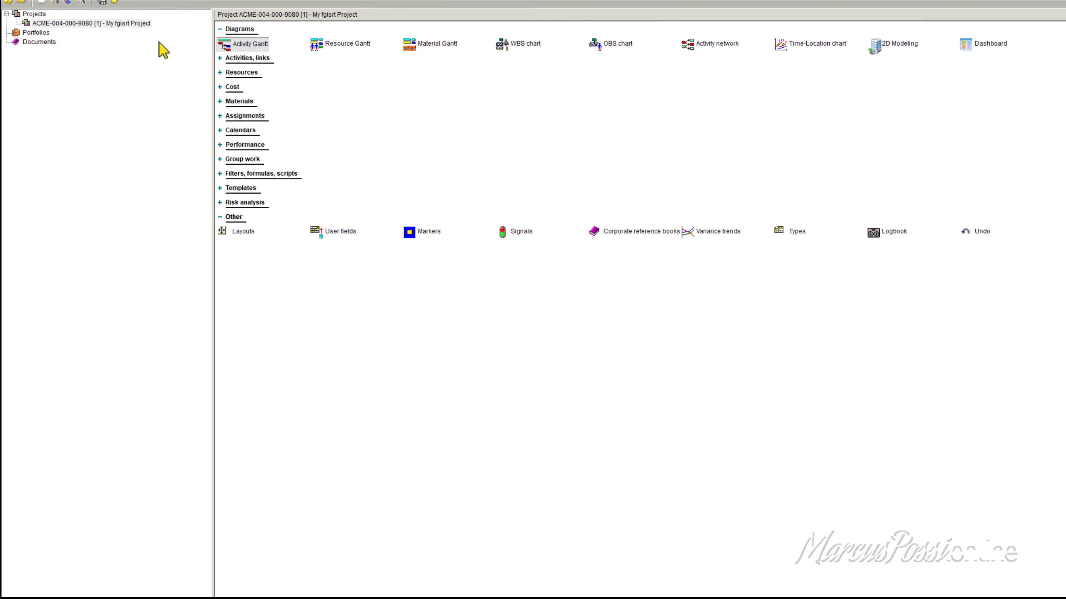
Step: Show the project's file in its folder, check the address of the folder that opens, and close the file window
right_click(73, 23)
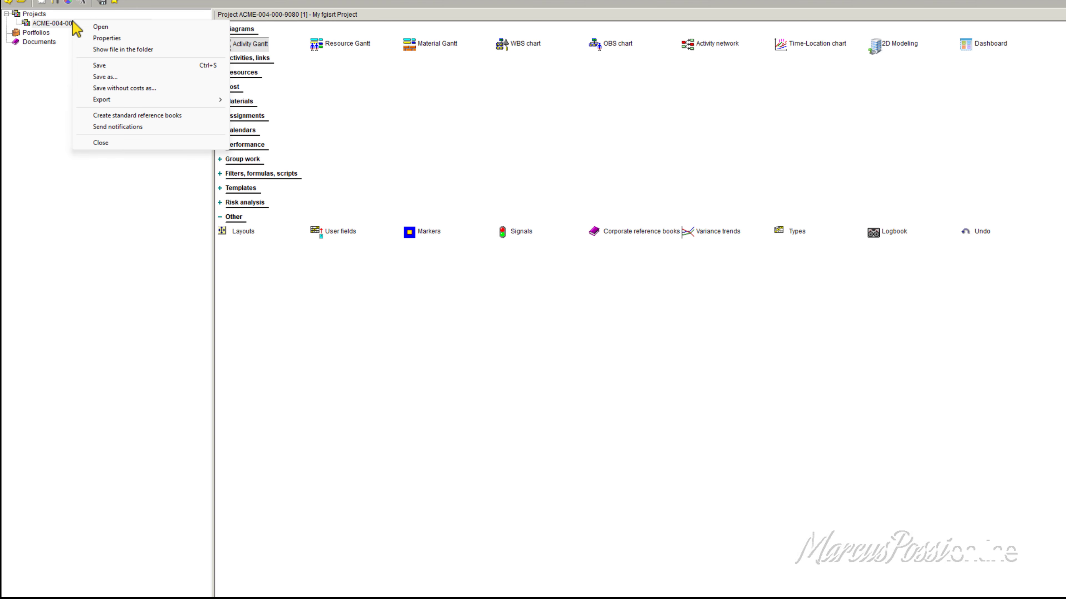
click(124, 50)
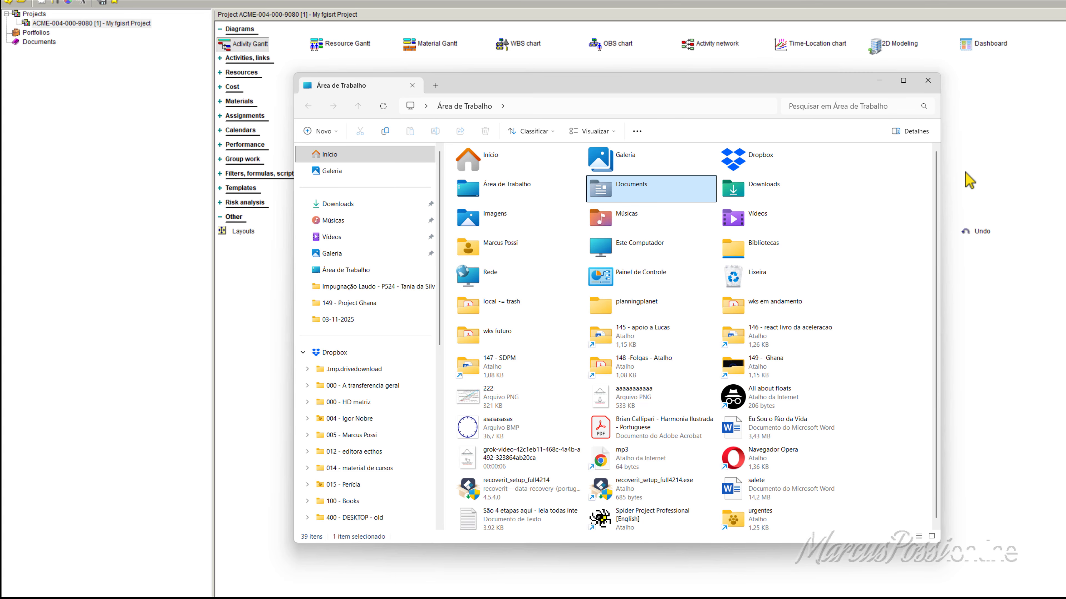
click(927, 81)
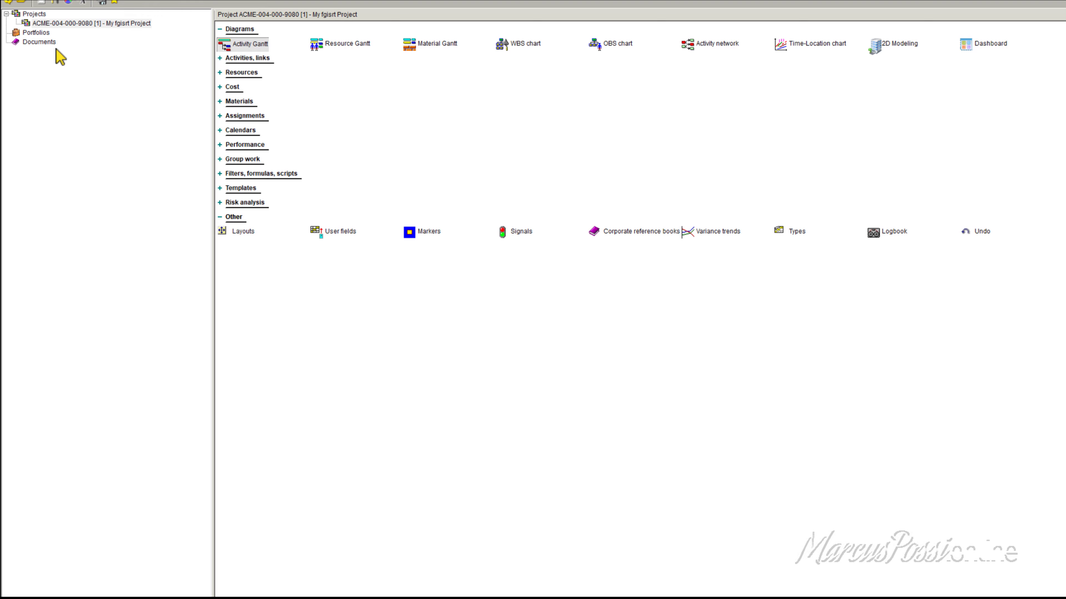
right_click(58, 23)
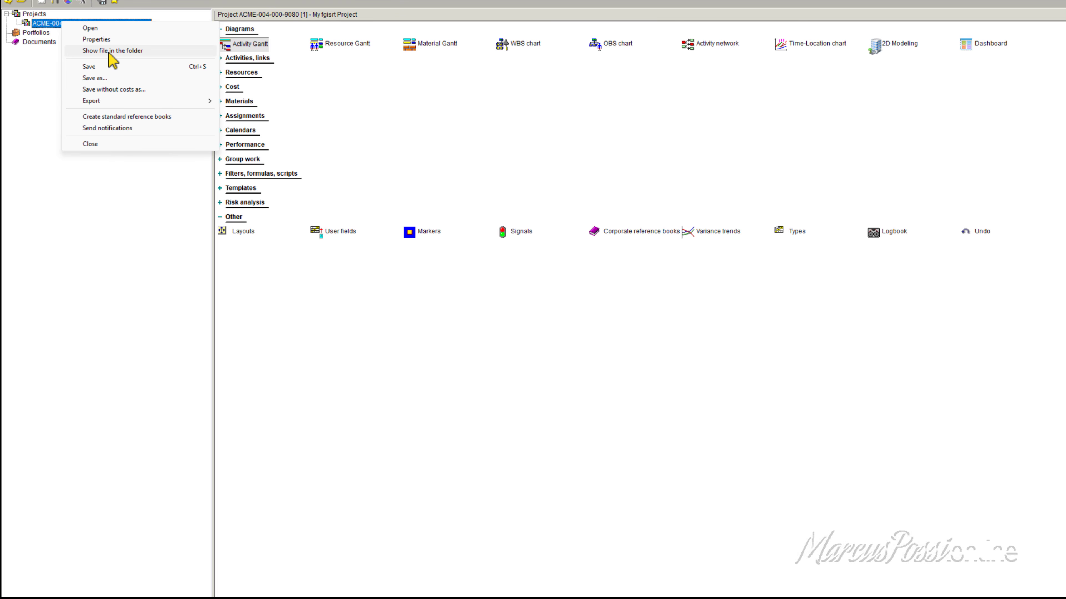
click(110, 51)
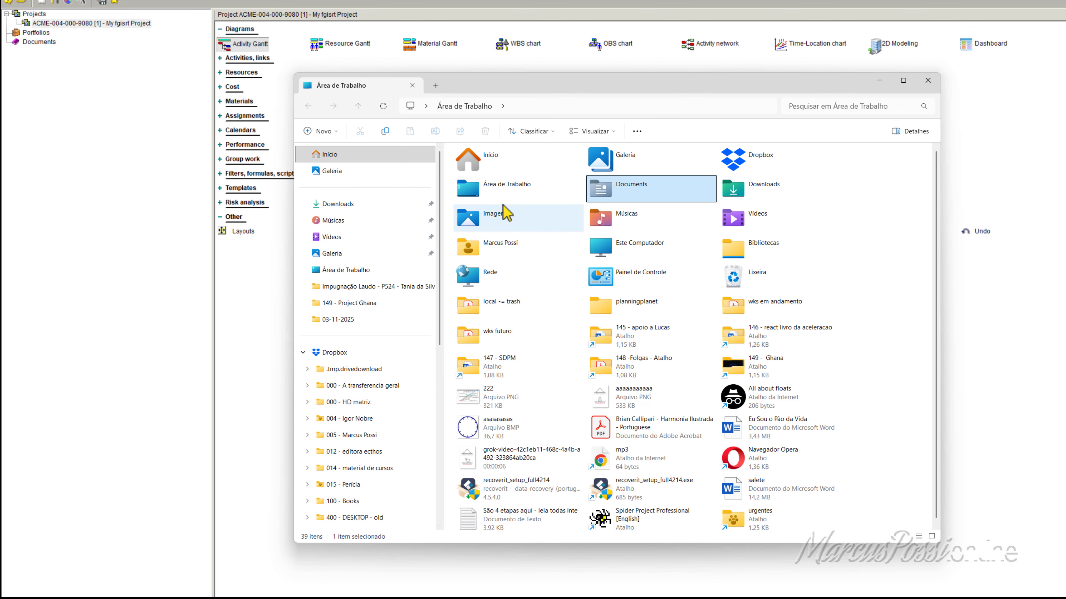
drag(588, 88, 589, 63)
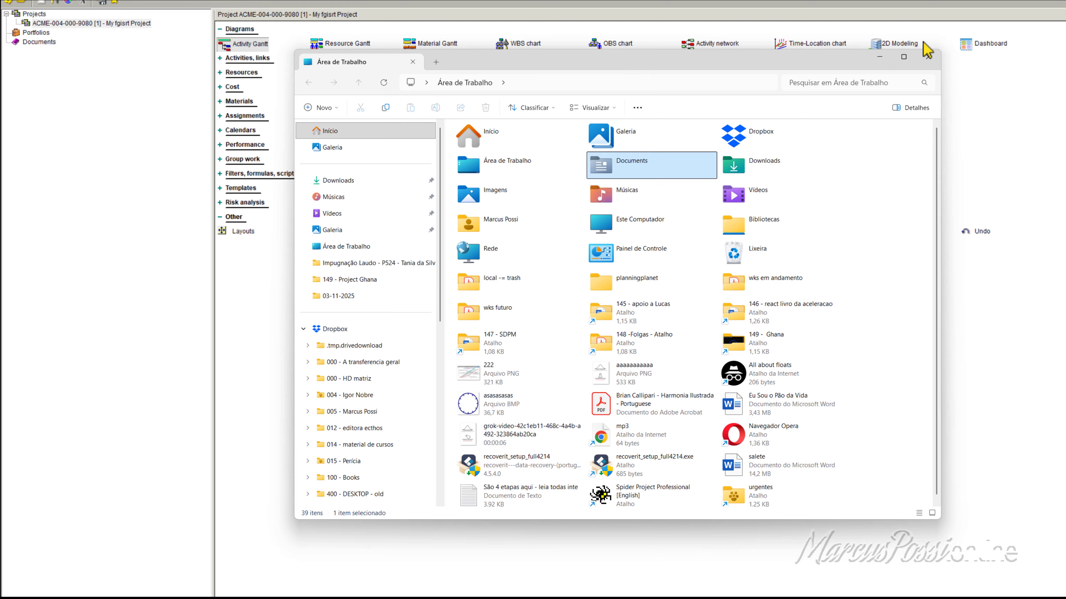
click(543, 82)
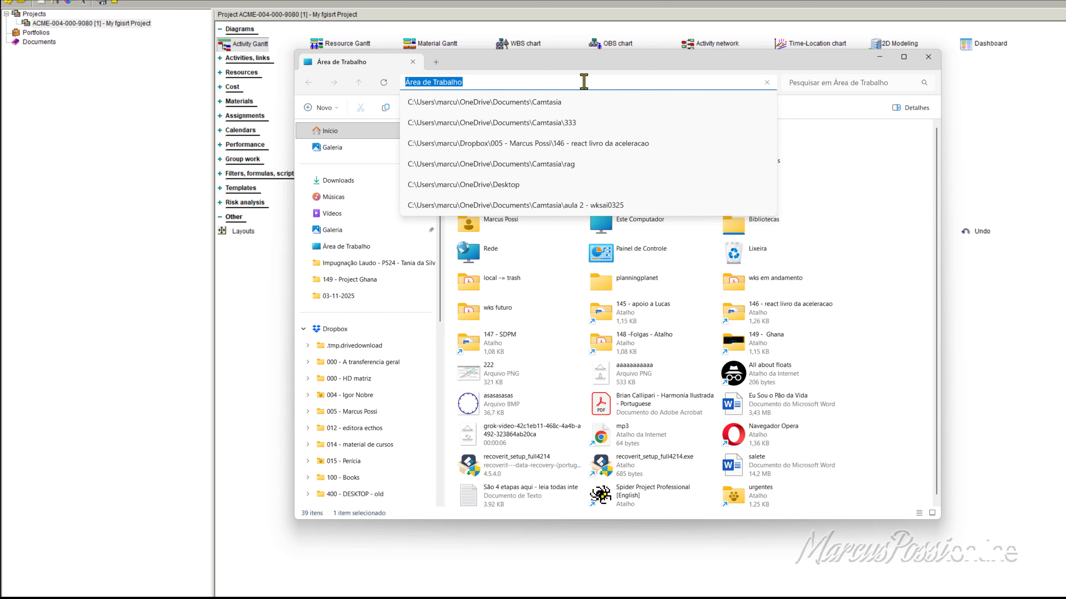
click(928, 57)
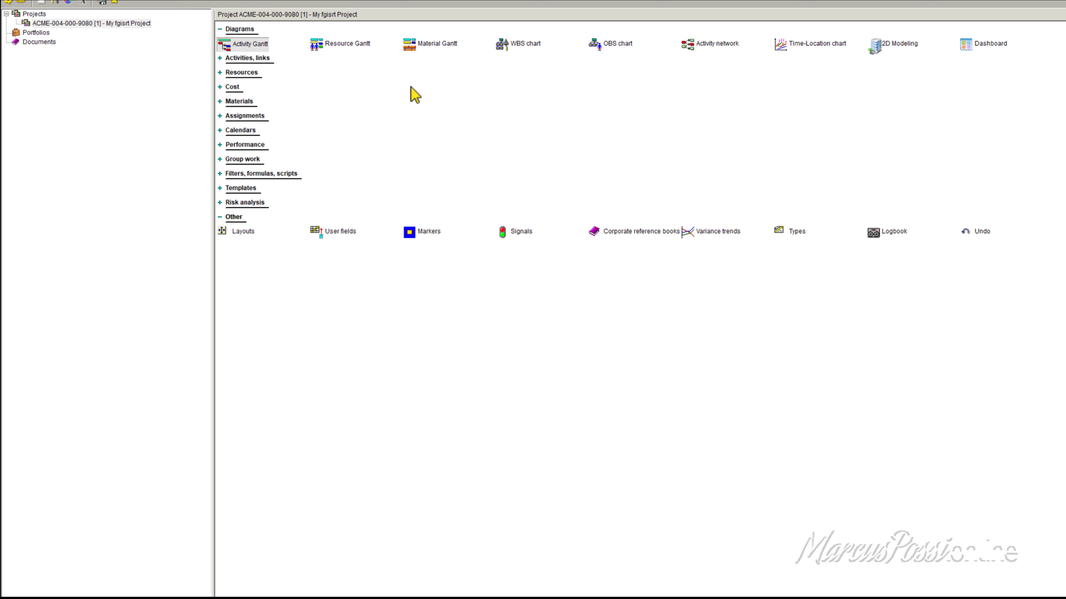
Step: Open the project in the Activity Gantt and move its window up to just below the diagram icons
click(93, 26)
right_click(96, 37)
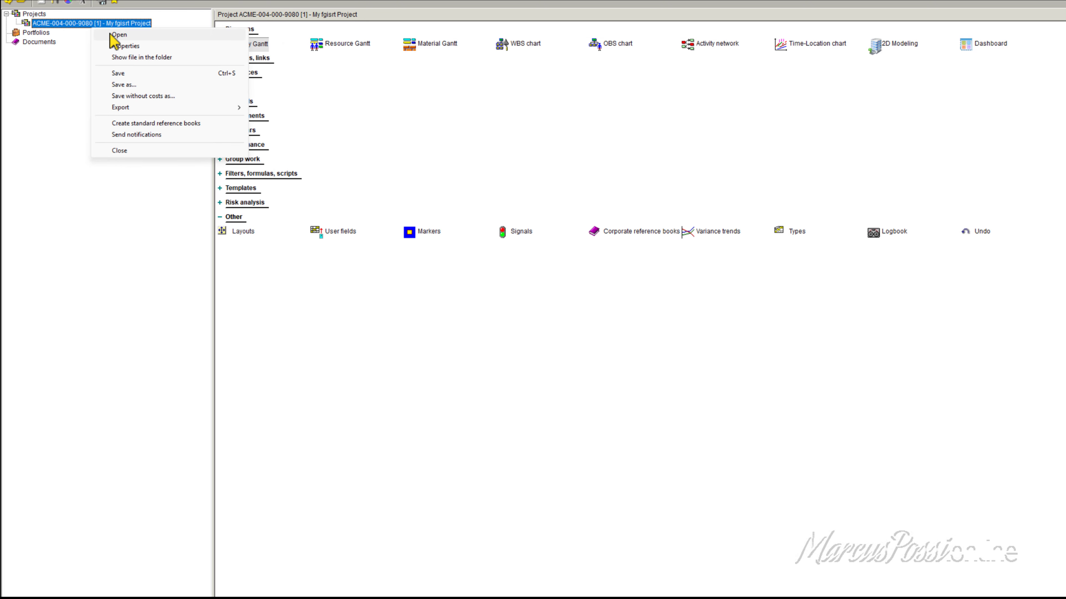
click(114, 35)
drag(463, 200, 490, 76)
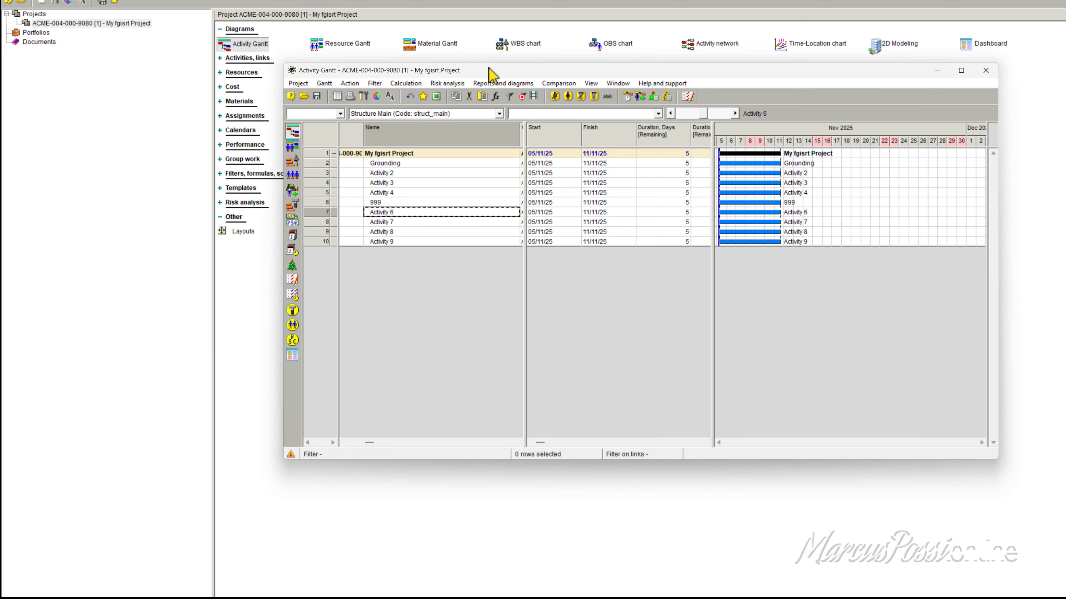
Step: Show the project's file location, browse to 801 - drop spider > SPB-0325-Ghana > classroom, select ACME-003-033-00000.001, and close the file window
click(83, 27)
right_click(82, 26)
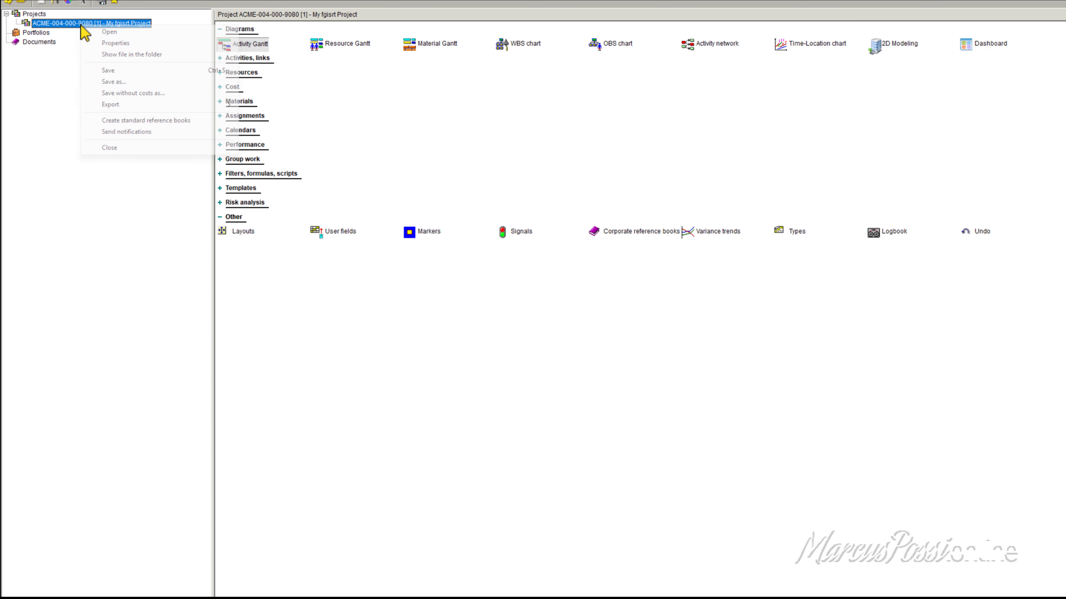
click(112, 54)
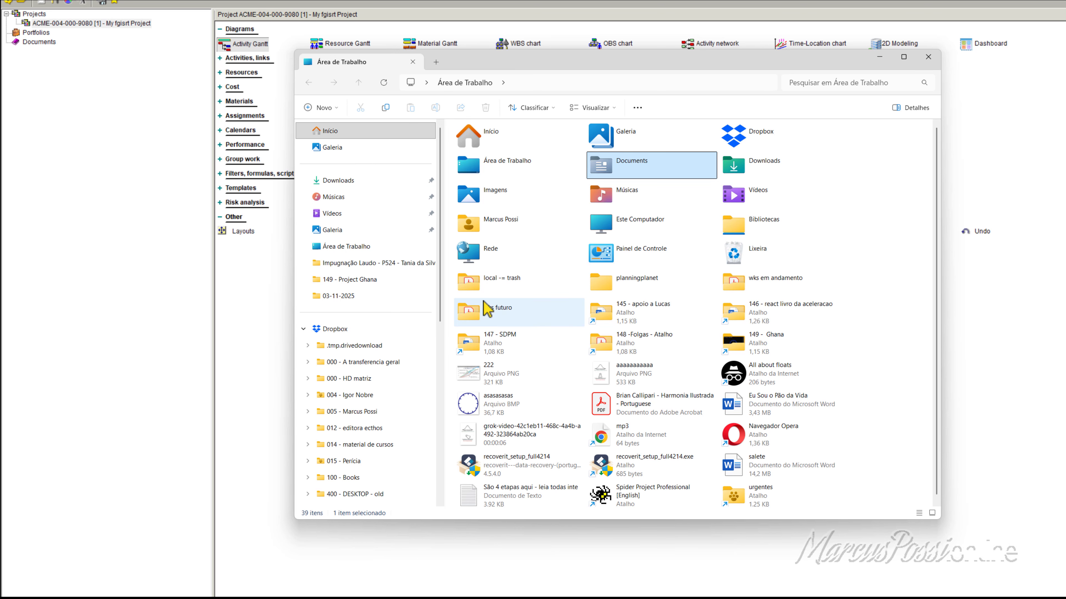
scroll(371, 442, down, 5)
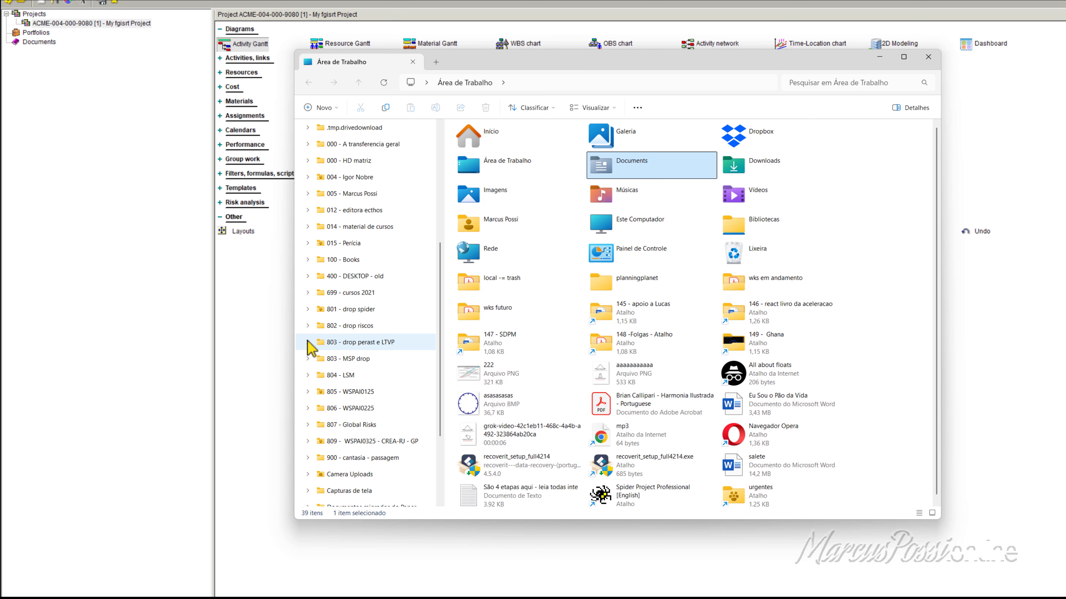
click(310, 311)
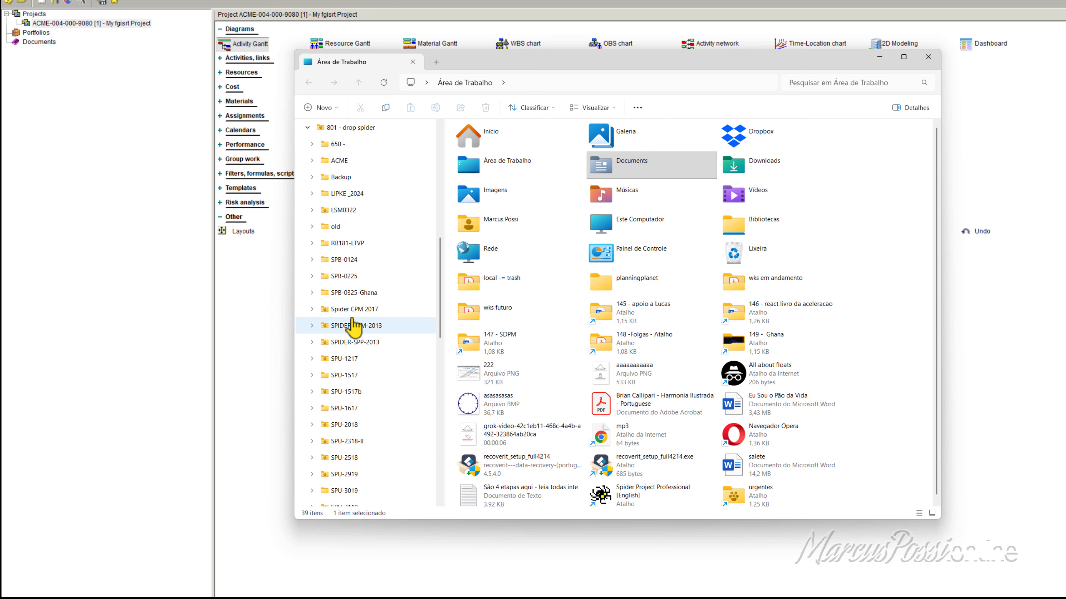
click(312, 293)
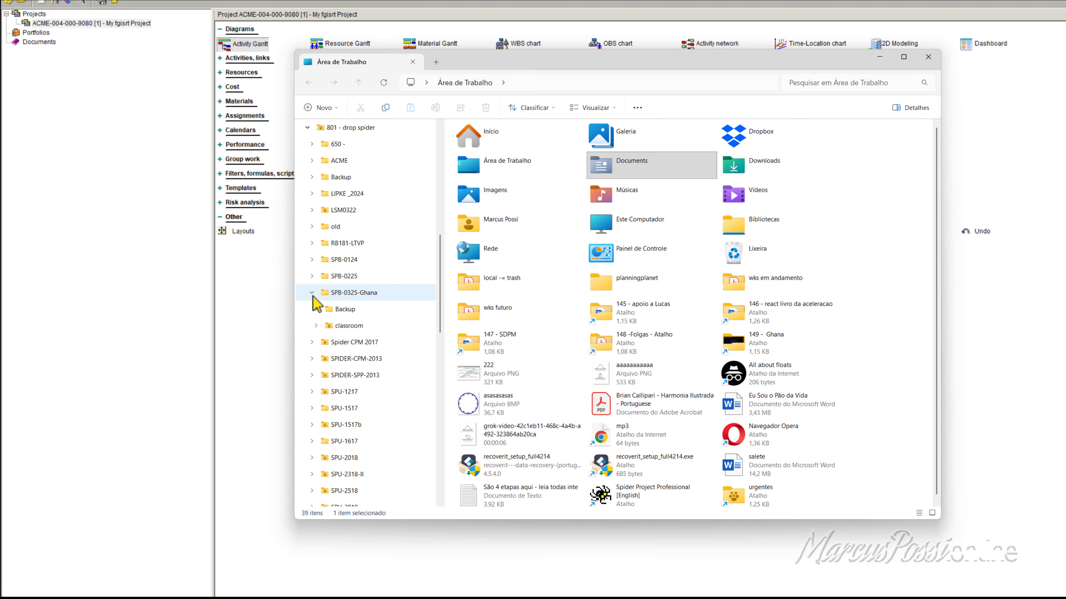
click(334, 327)
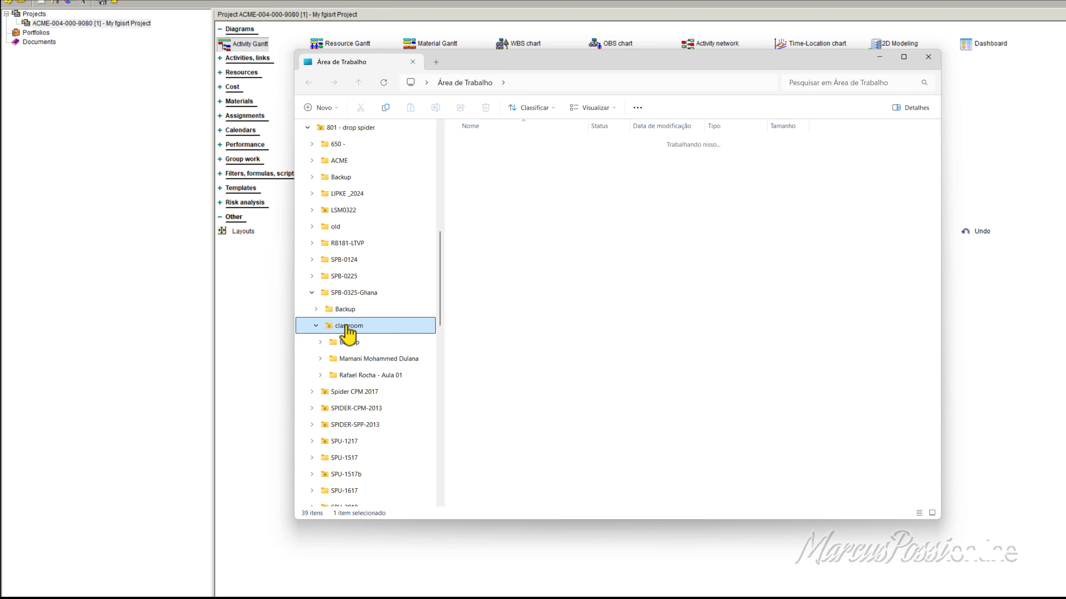
click(512, 196)
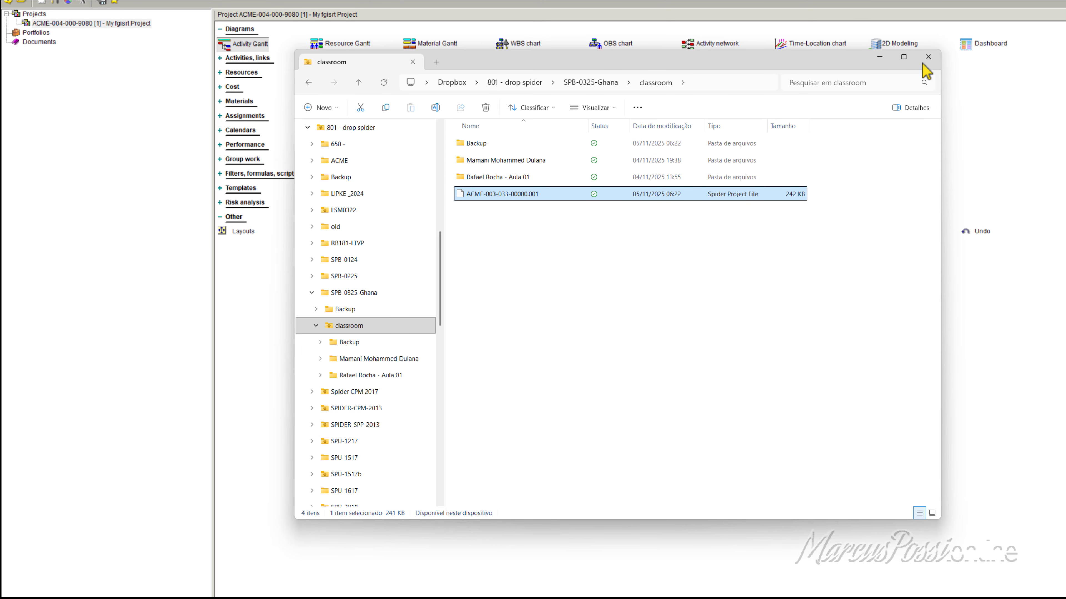
click(932, 56)
Step: Save the project from the project tree, then dismiss its reopened command list without choosing anything
right_click(112, 24)
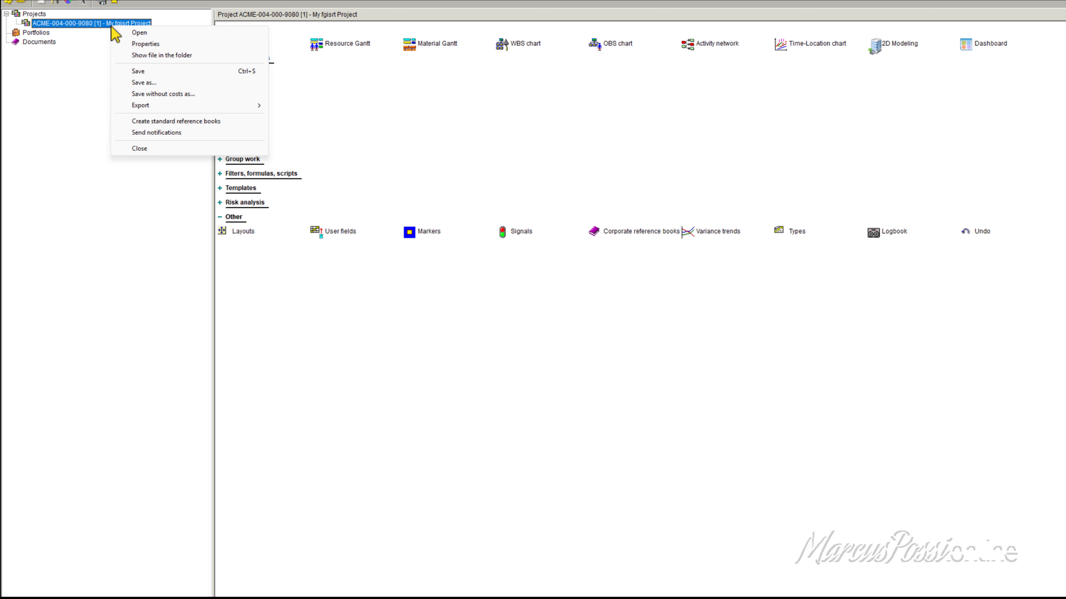
click(144, 71)
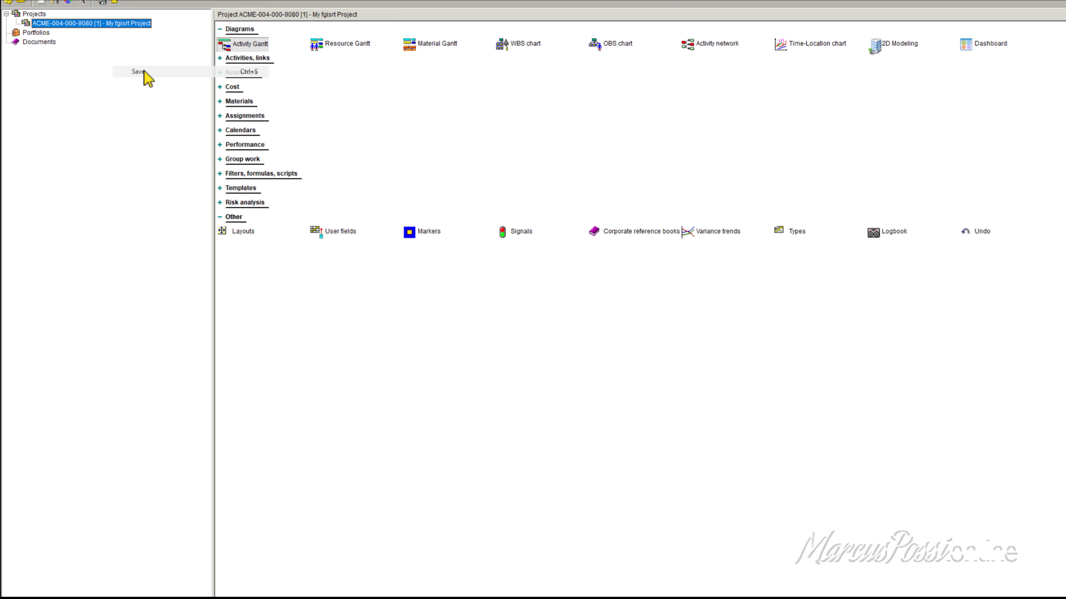
right_click(127, 24)
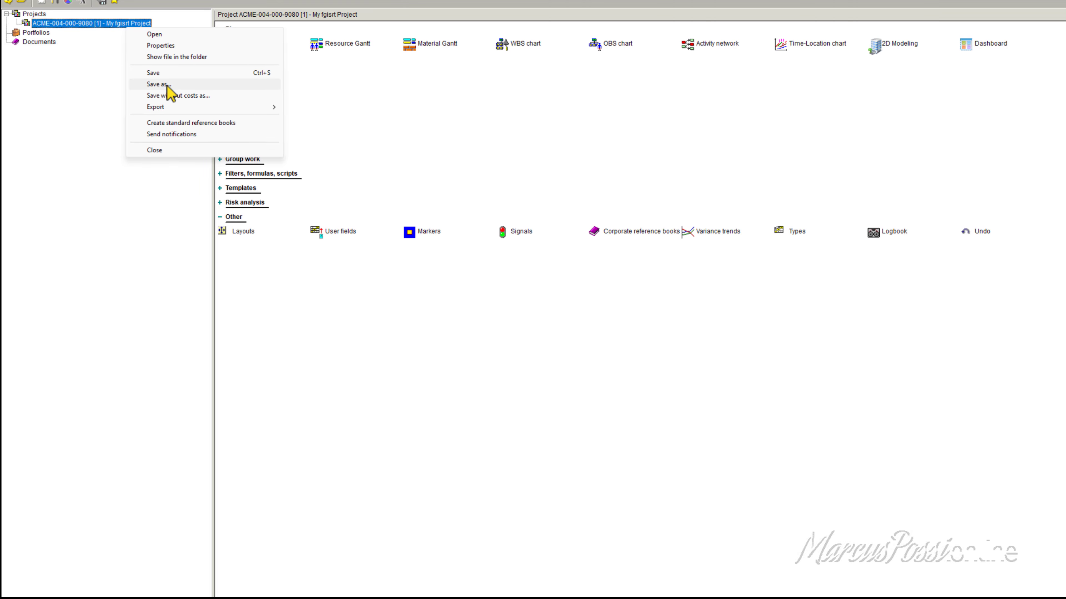
click(89, 120)
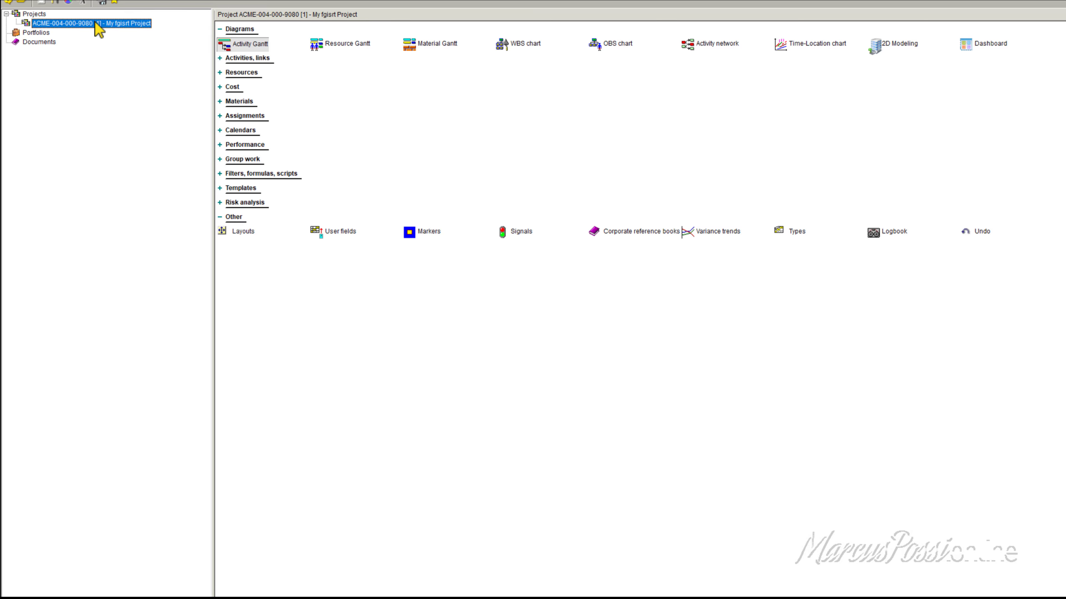
Step: Open the project's Activity Gantt and start saving the project under a new name from there
right_click(96, 23)
click(111, 27)
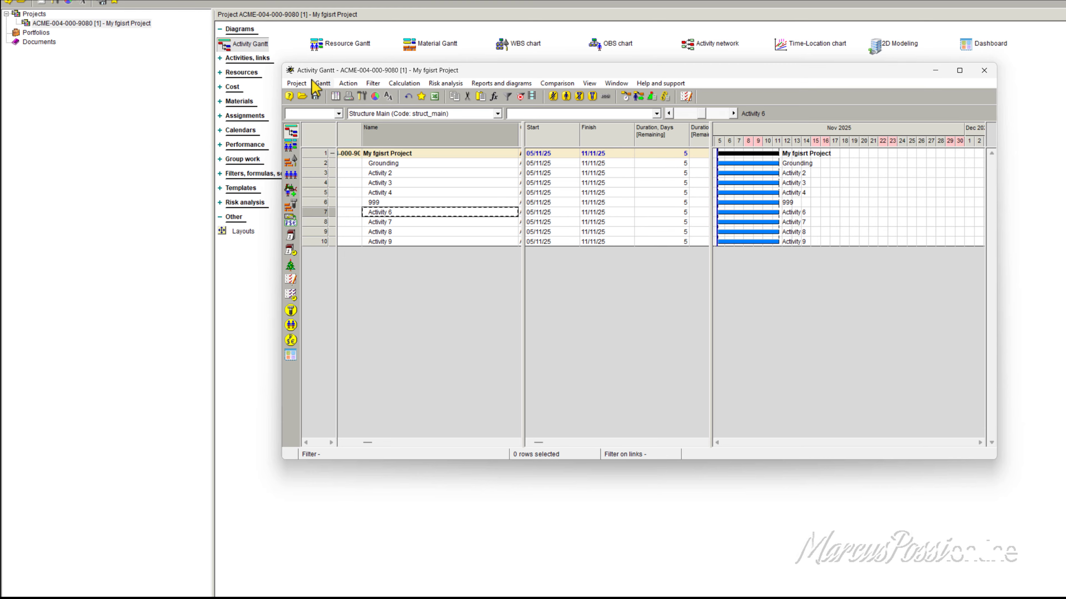
click(298, 83)
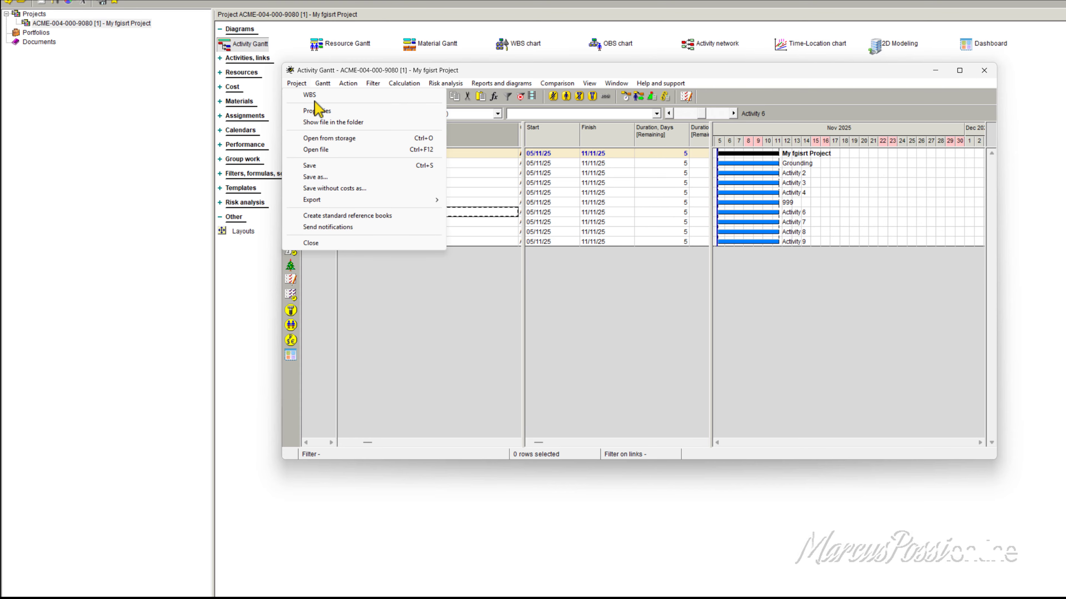
click(317, 177)
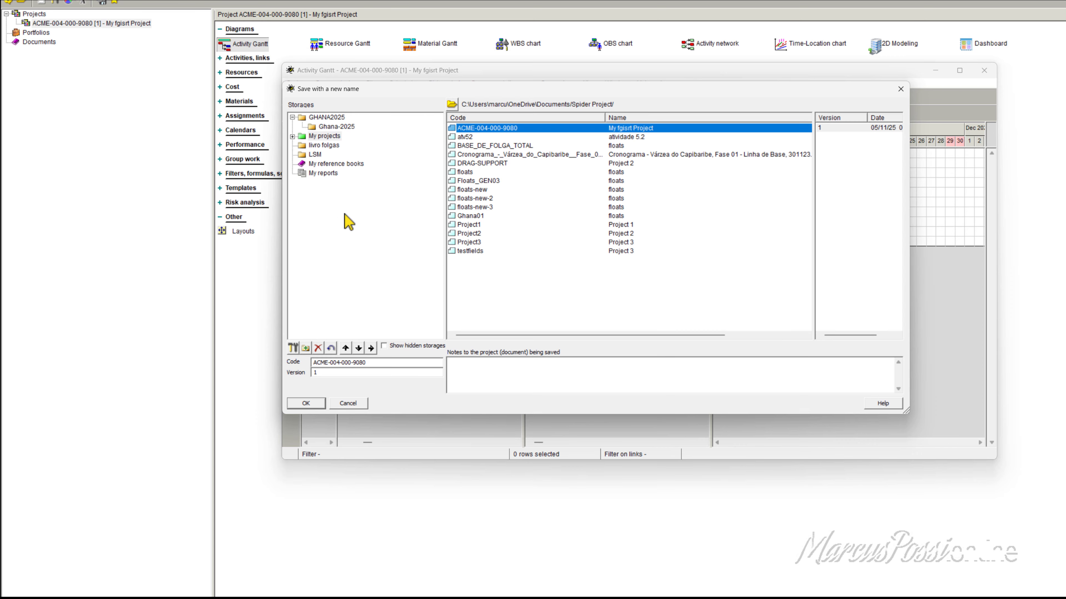
click(371, 363)
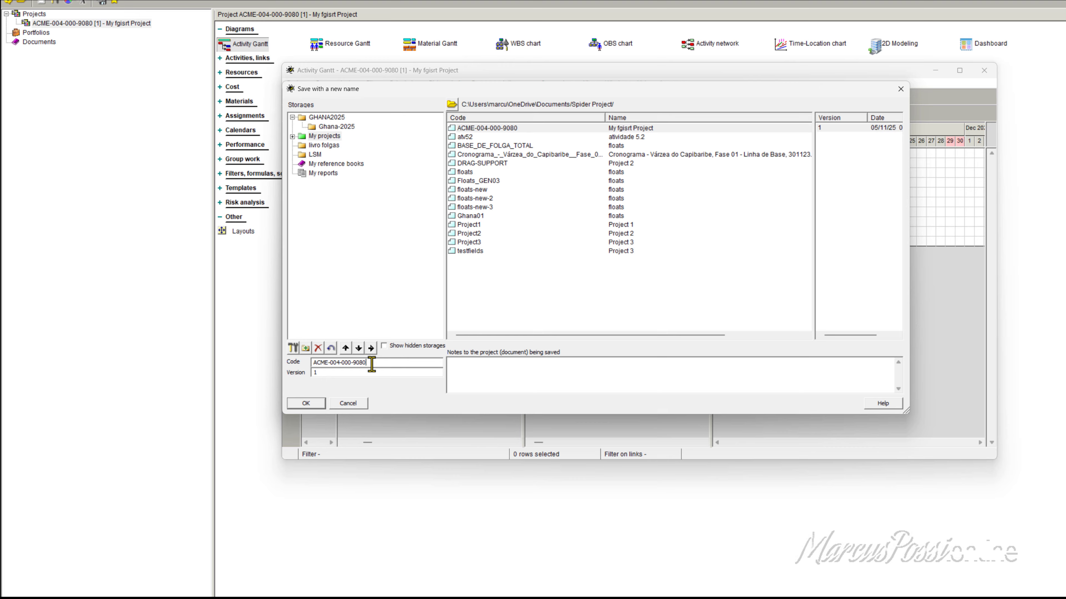
click(321, 128)
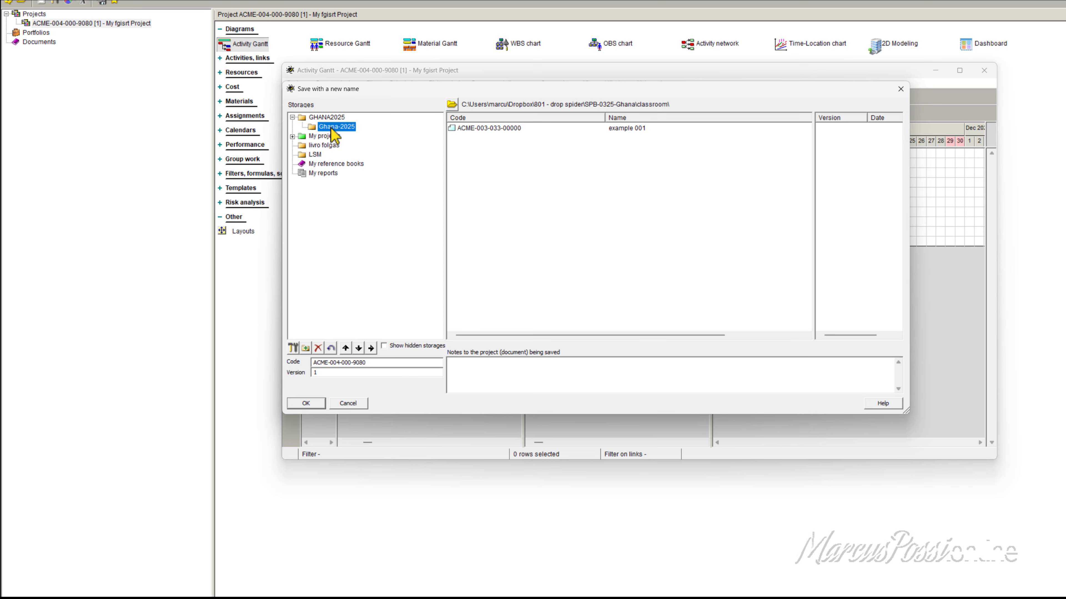
click(474, 129)
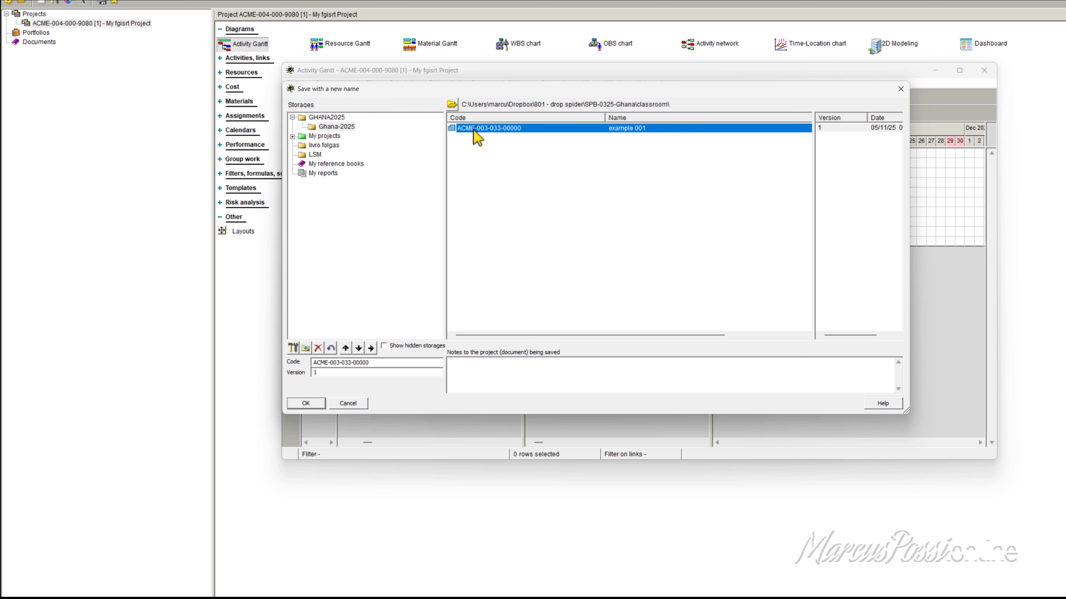
click(335, 375)
drag(335, 375, 297, 375)
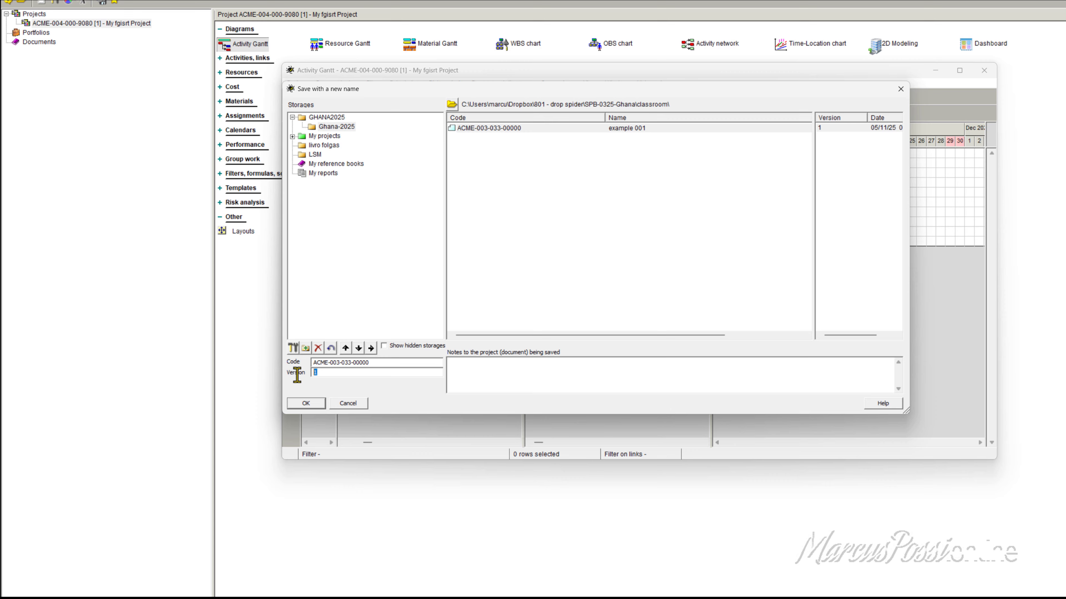
text(2)
Step: Add the notes "description", "objectivo", "important info", and, after a blank line, "I made some important changes", and save the new version
click(462, 379)
text(I made some important changes)
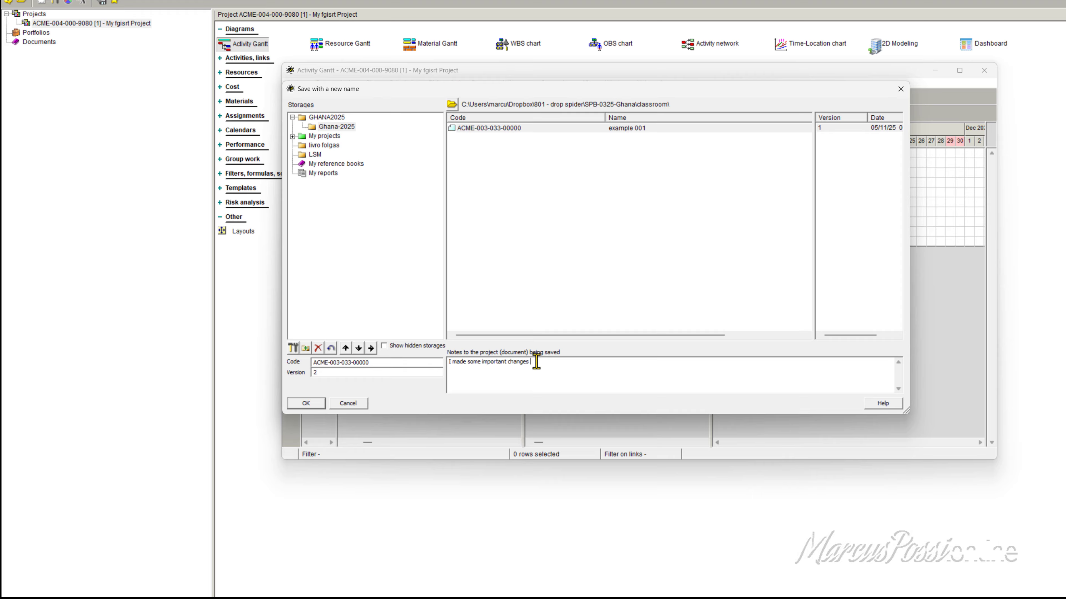
click(448, 362)
text(description)
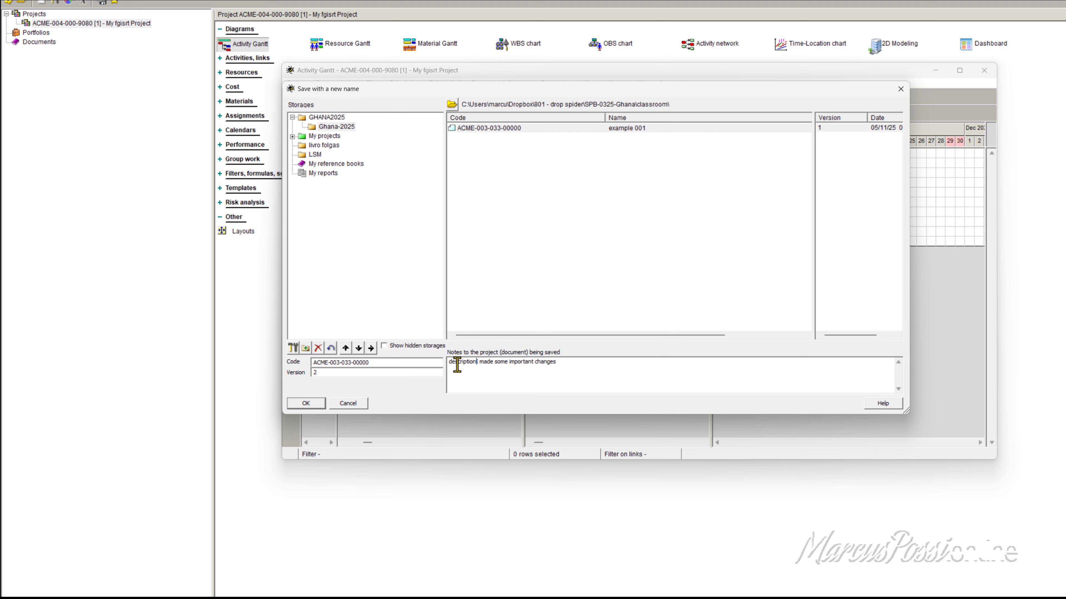
key(Return)
text(objectivo)
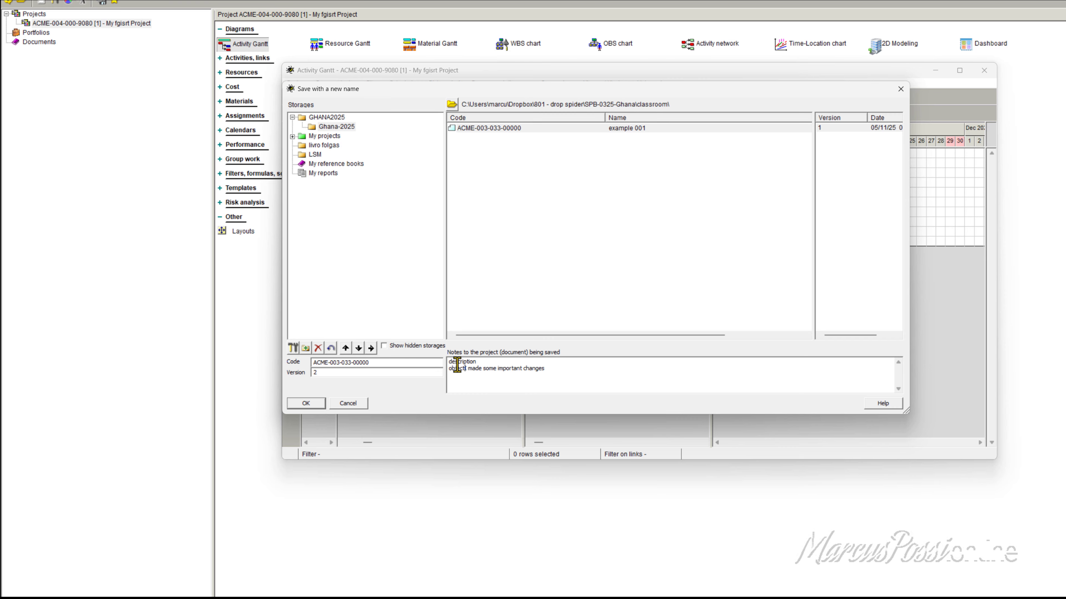
key(Return)
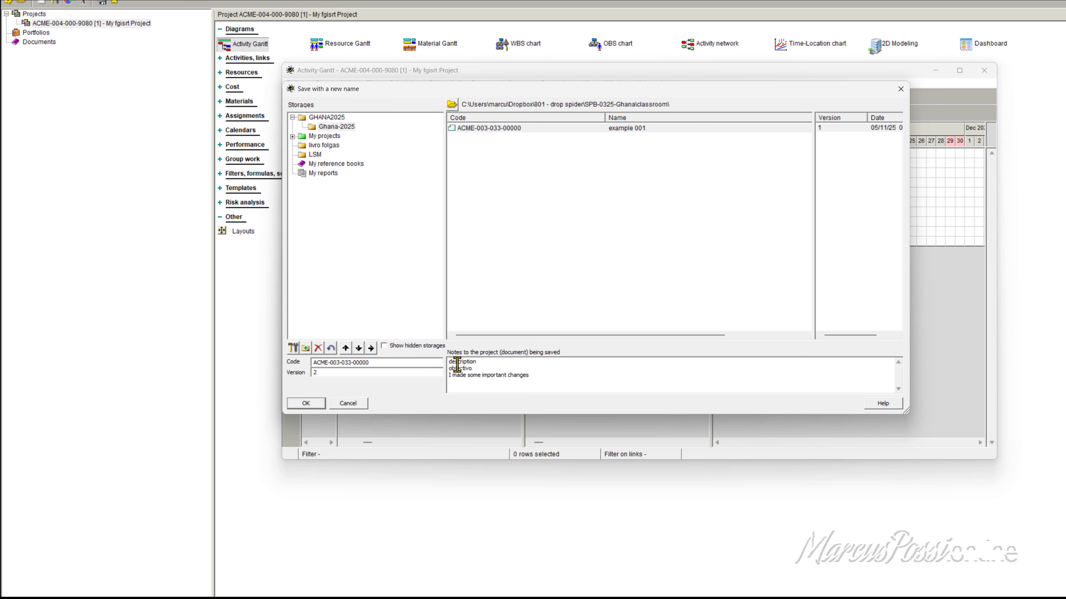
text(important info)
key(Return)
key(Return)
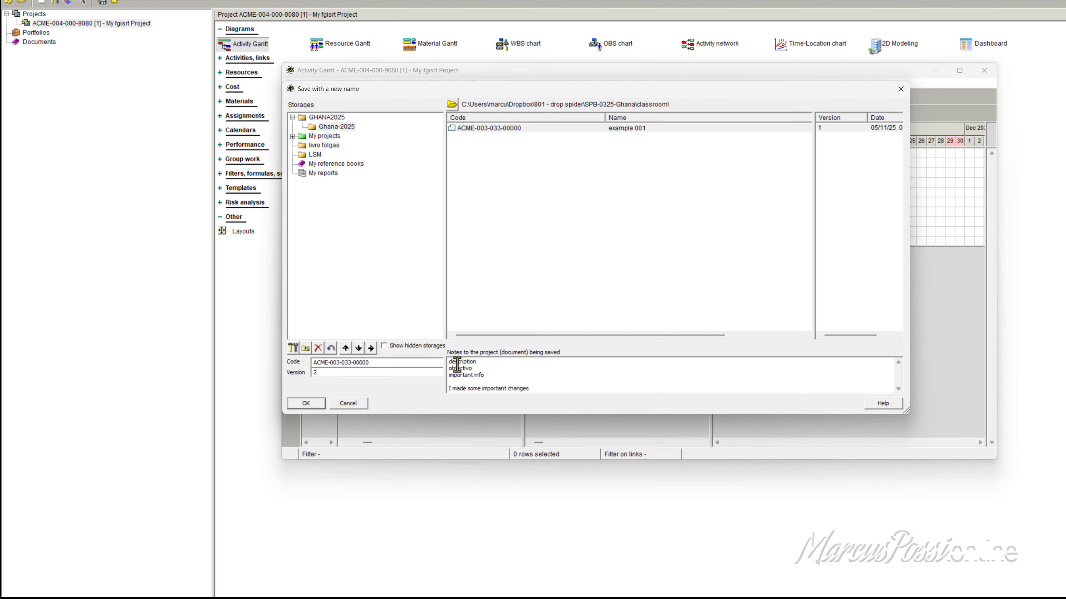
click(310, 405)
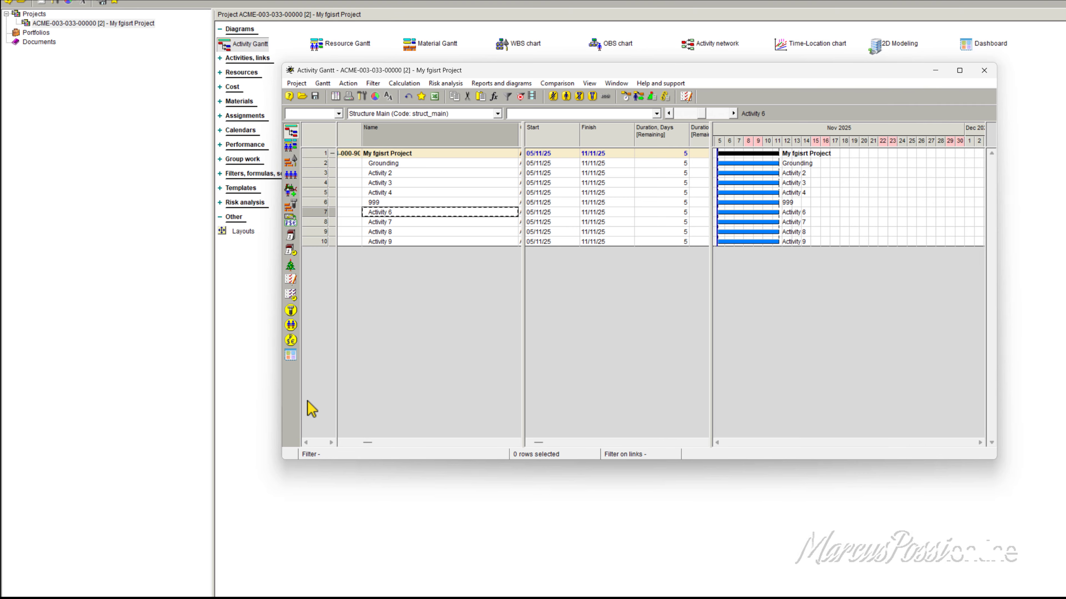
Step: Close the Activity Gantt window and close the project from the project tree
click(984, 71)
right_click(61, 24)
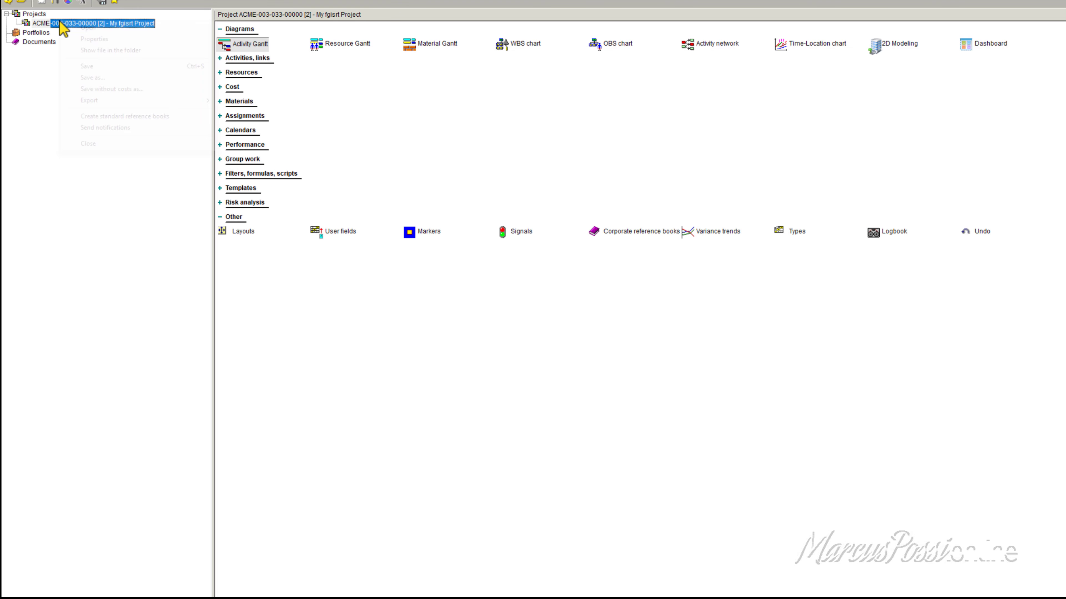
click(99, 145)
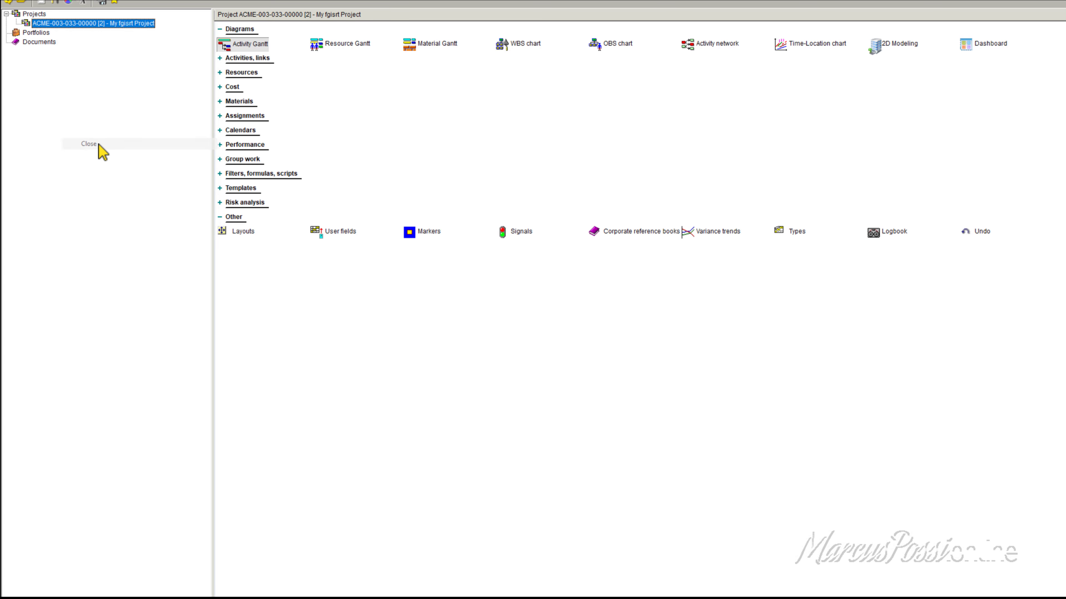
click(25, 1)
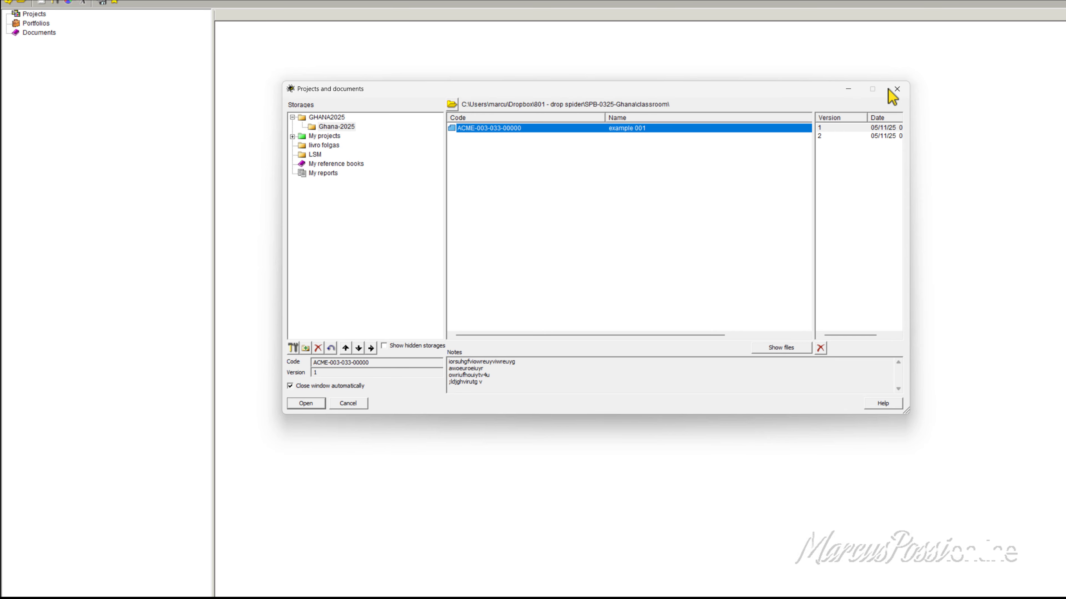
click(896, 89)
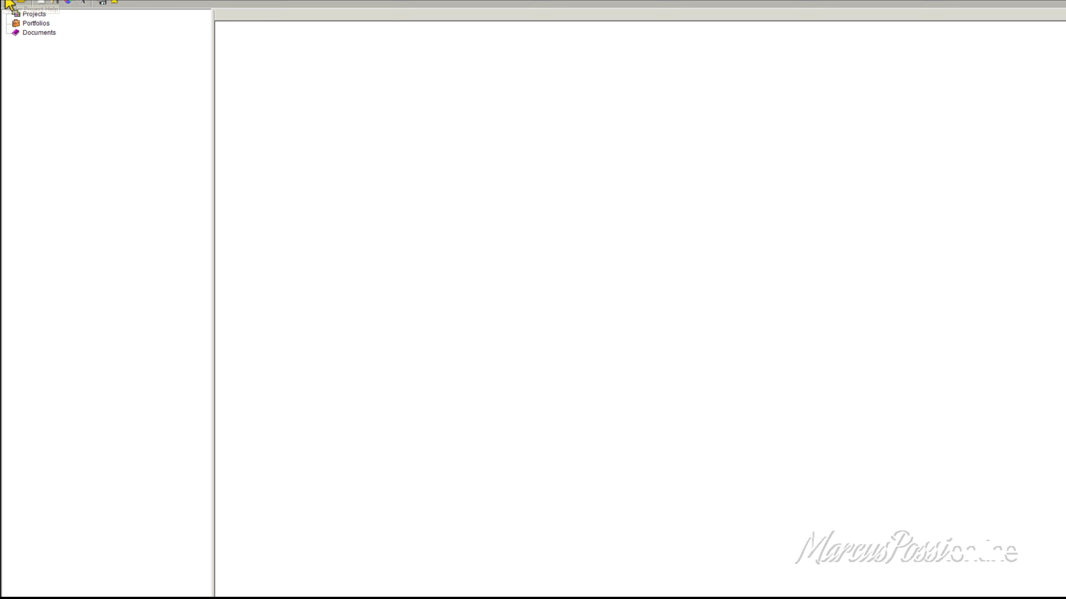
click(24, 3)
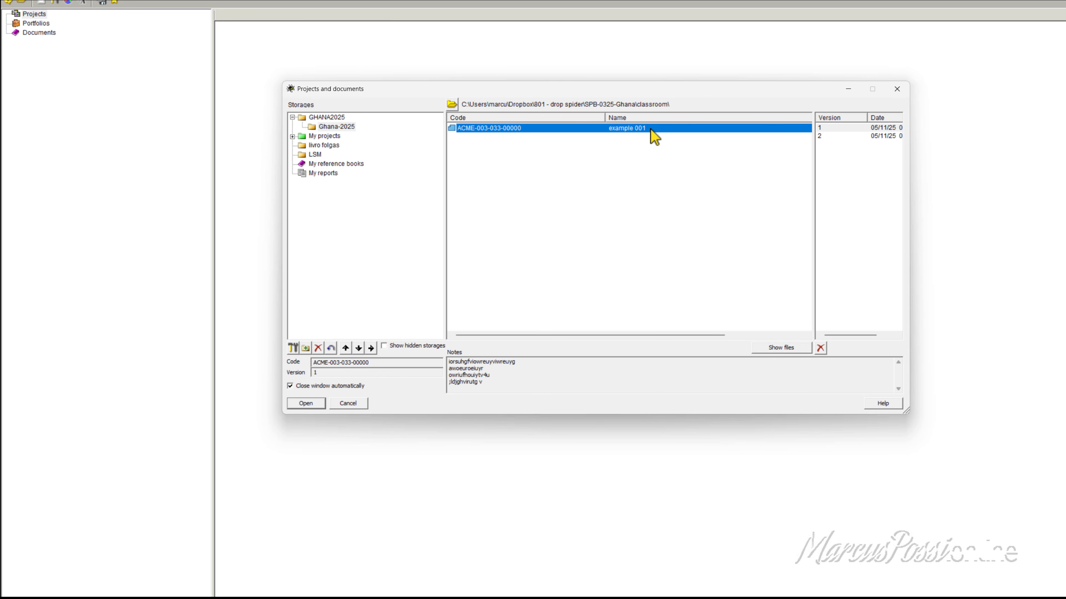
click(835, 126)
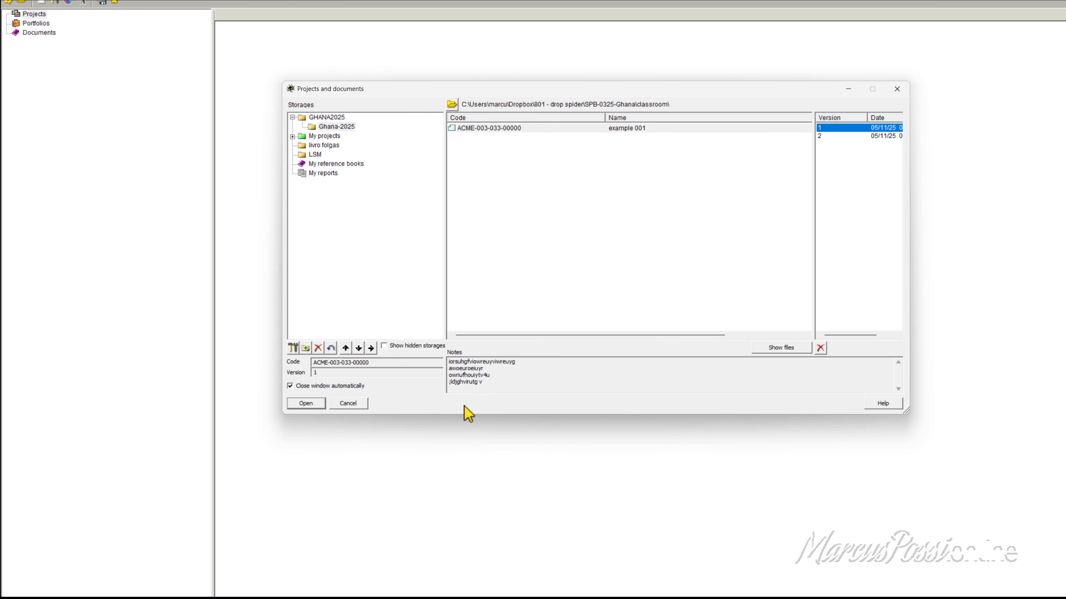
drag(504, 383, 434, 358)
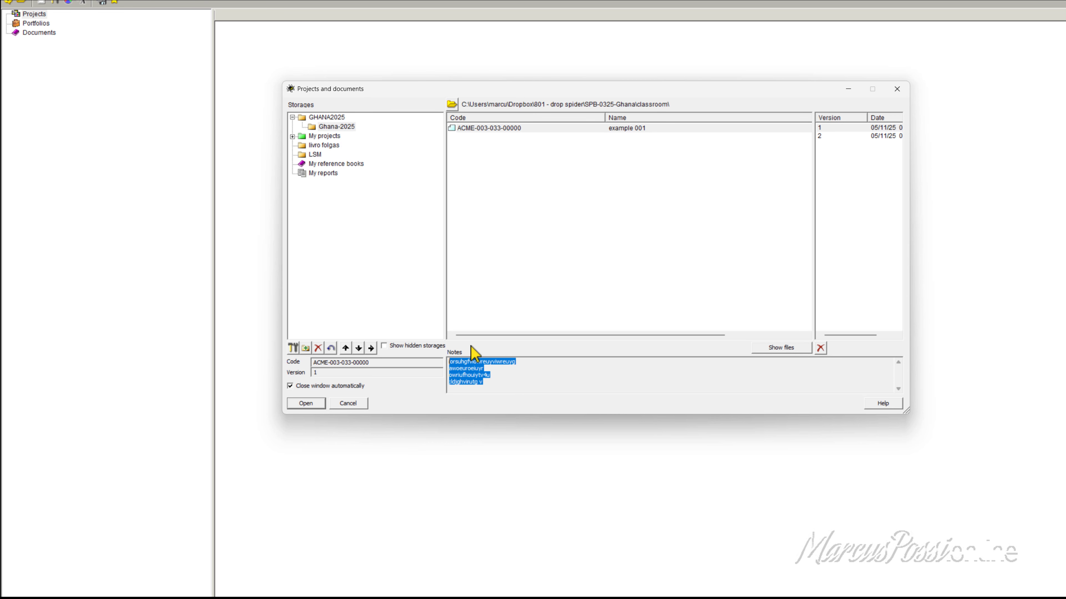
click(828, 138)
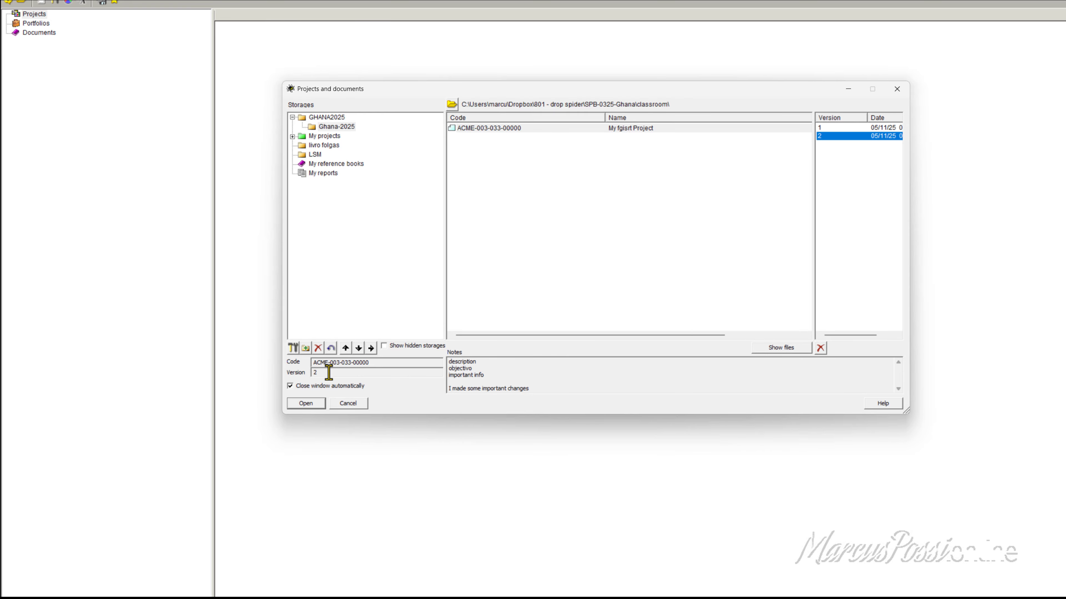
click(483, 131)
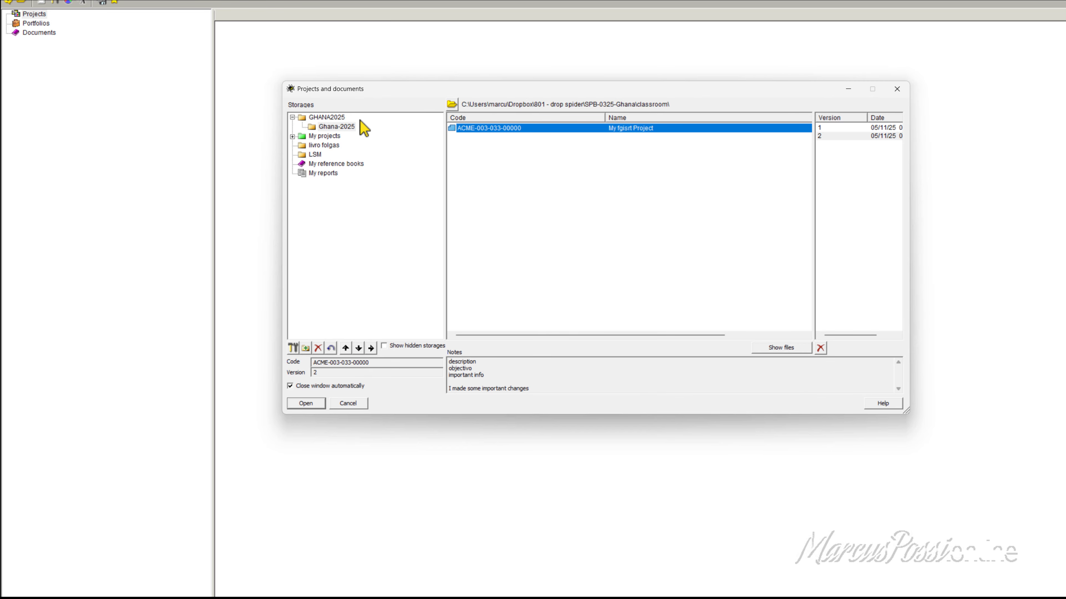
click(336, 127)
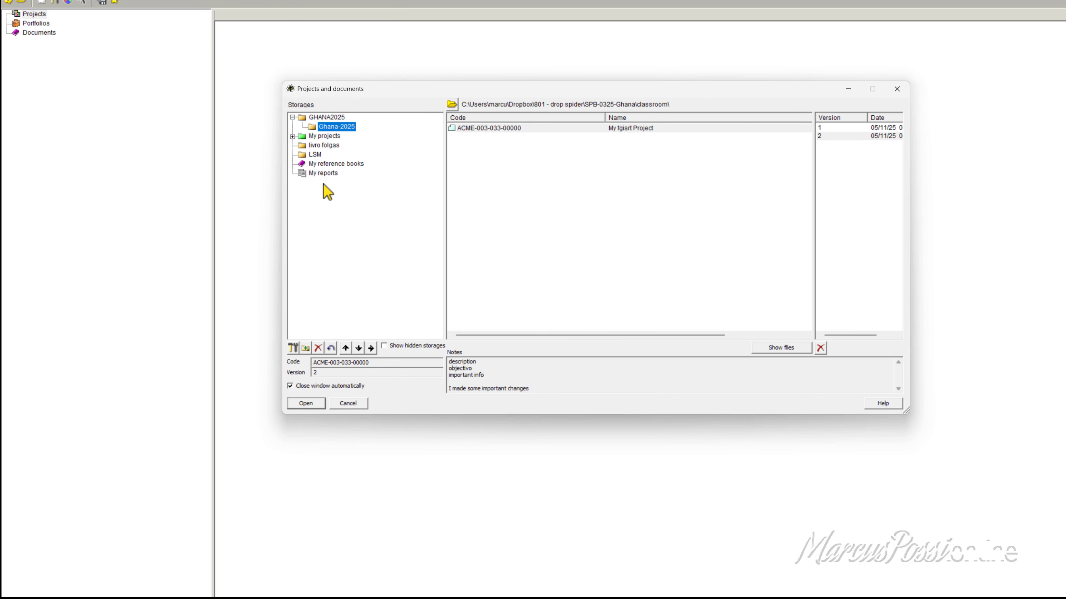
click(495, 129)
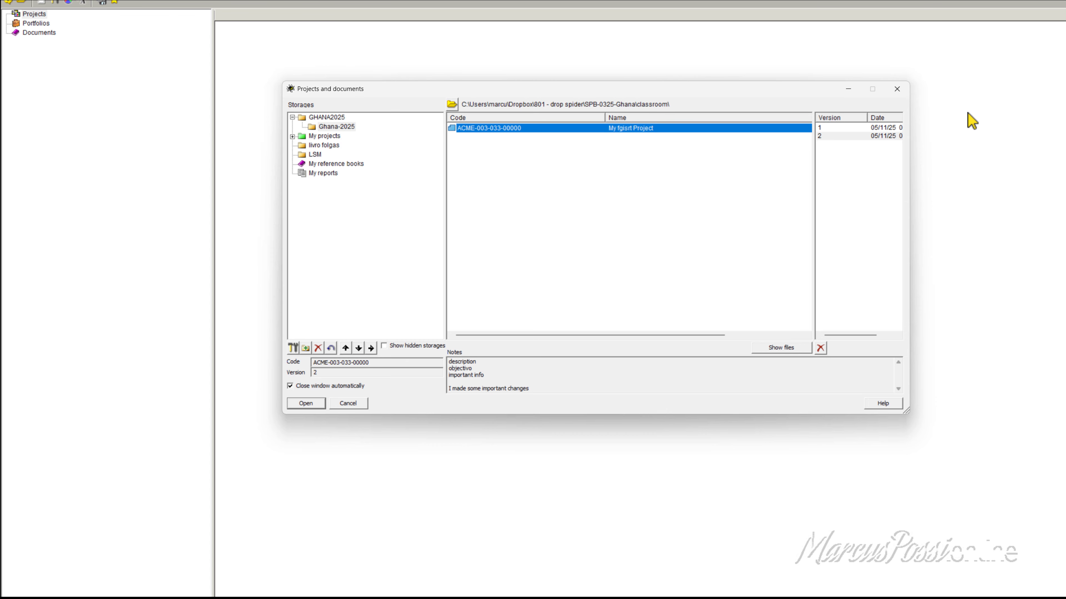
click(863, 128)
click(863, 128)
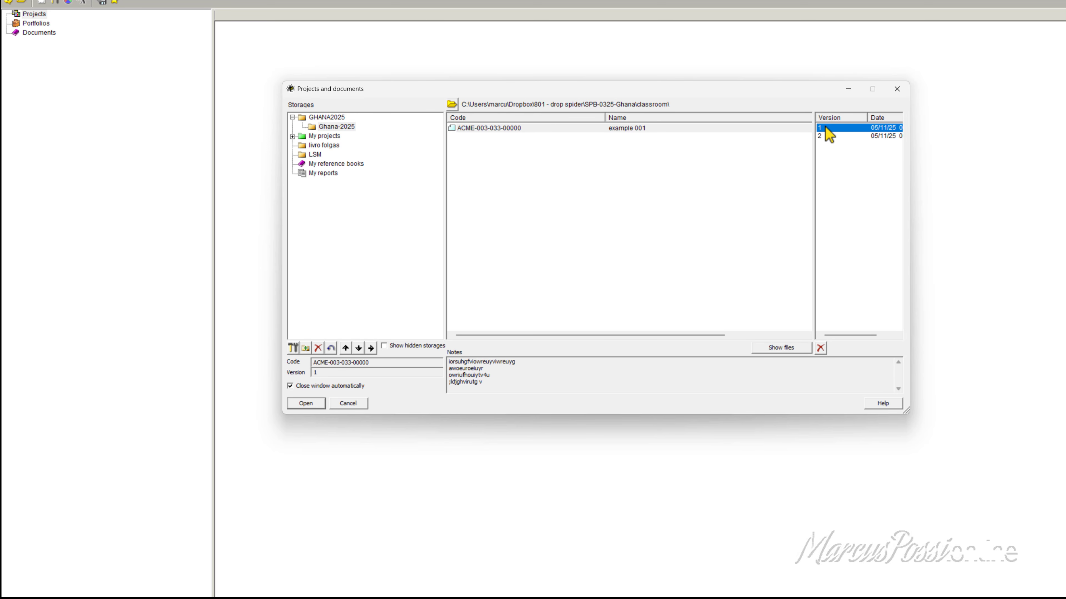
click(824, 136)
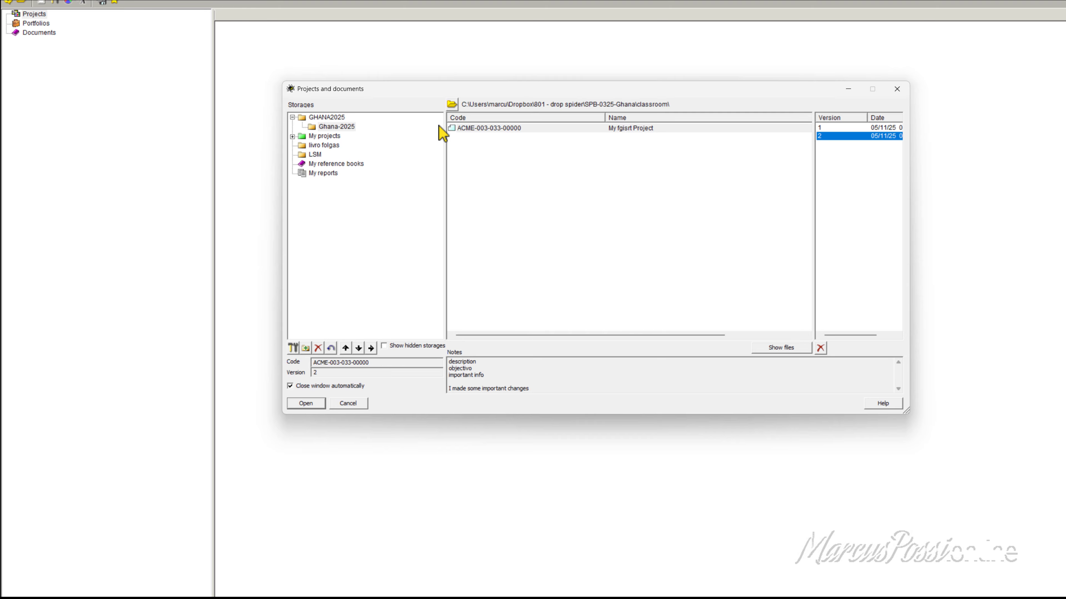
drag(429, 90, 423, 94)
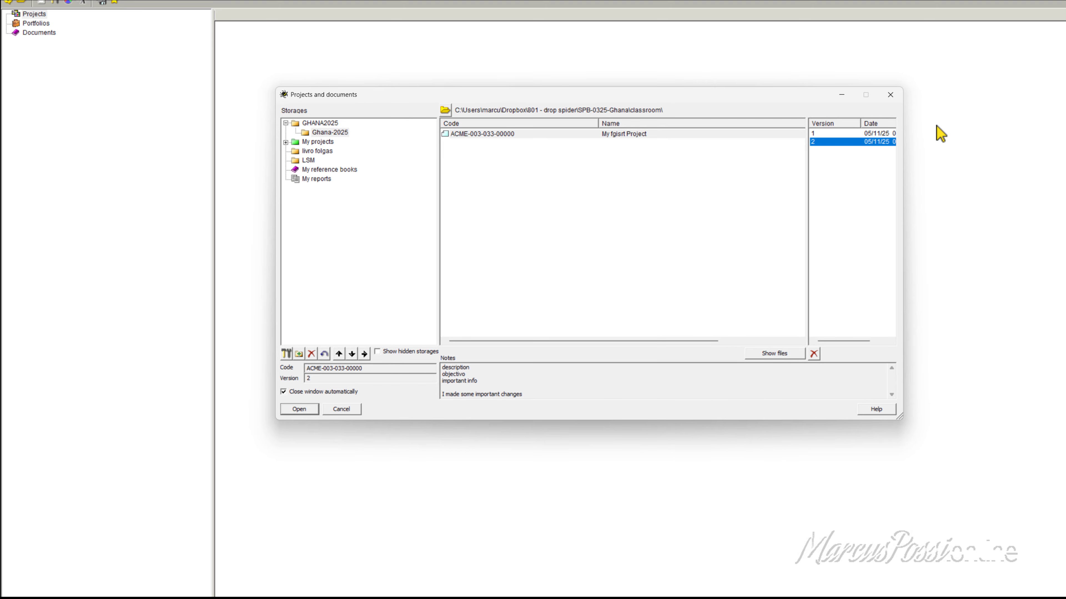
click(889, 97)
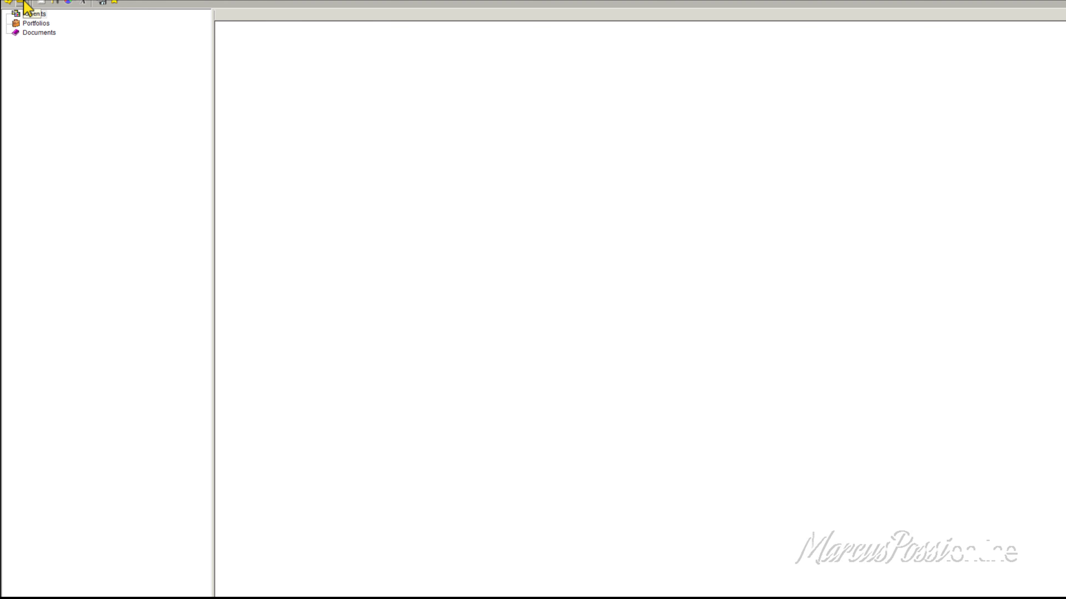
click(23, 2)
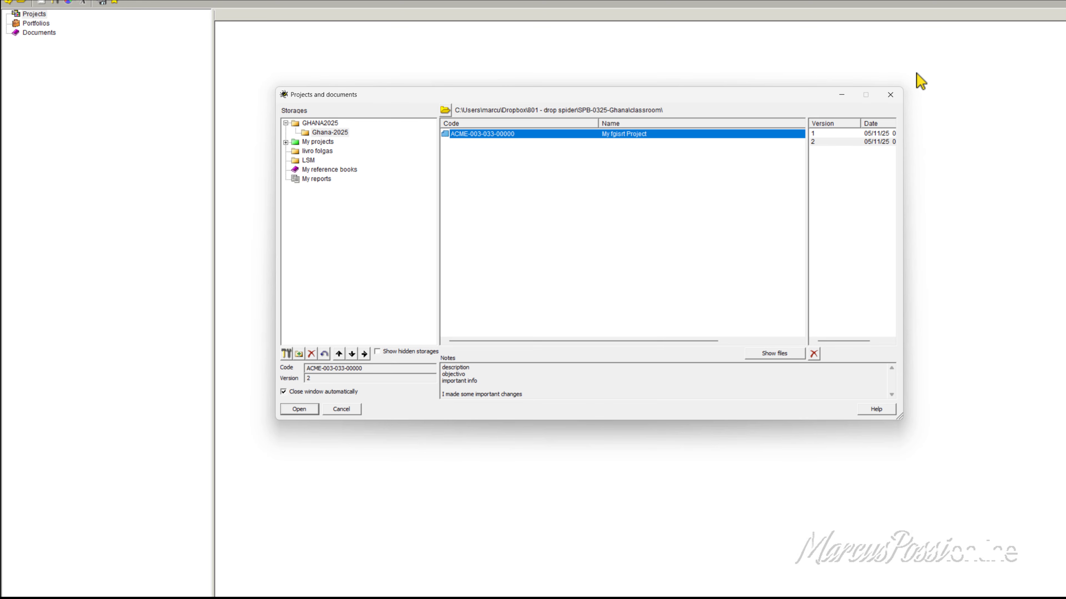
click(891, 95)
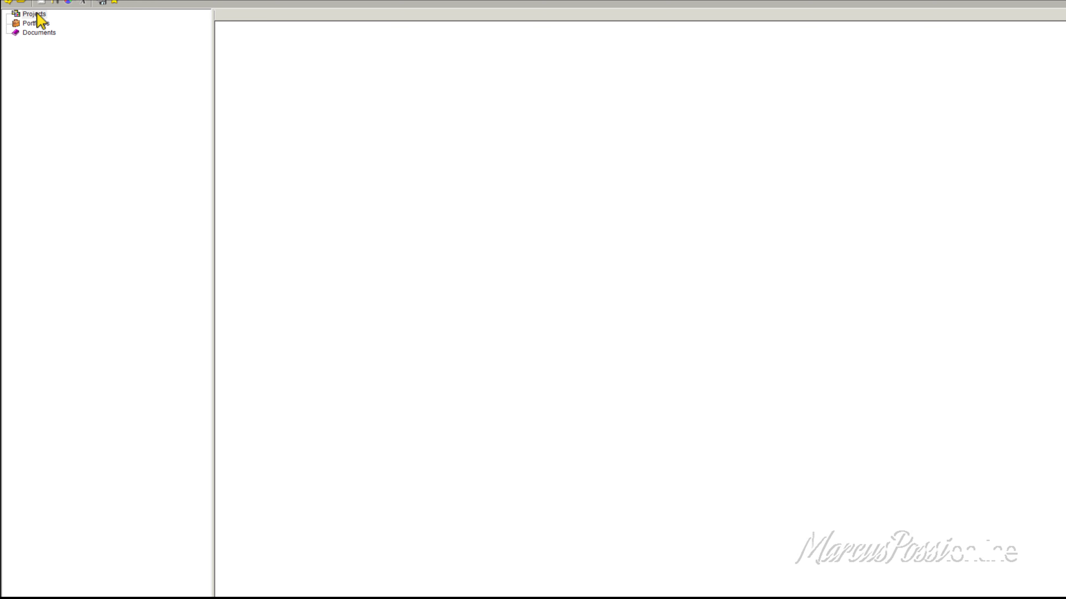
click(23, 3)
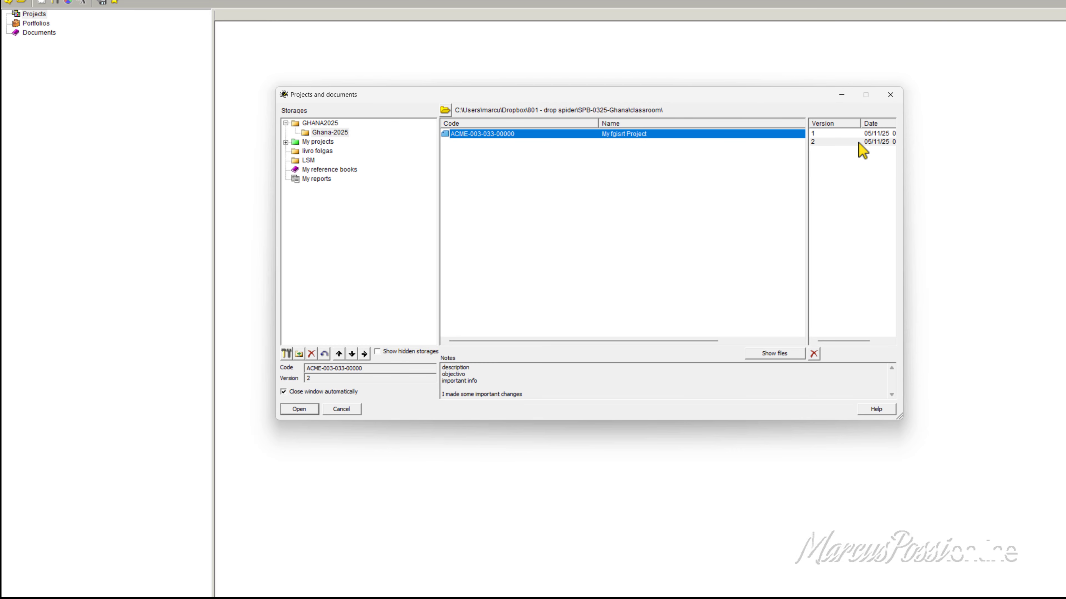
double_click(824, 142)
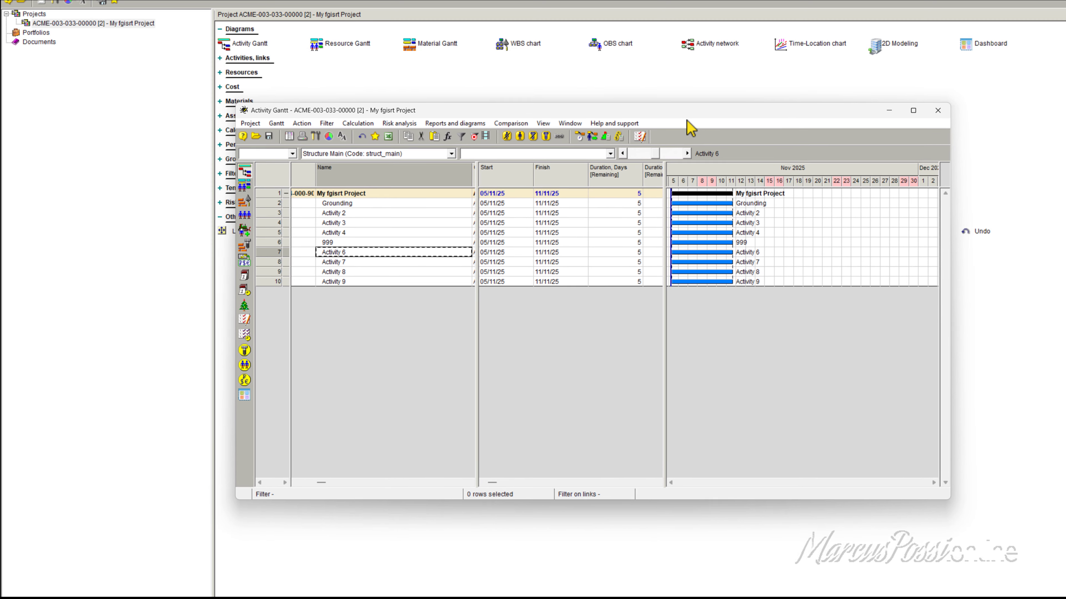
Step: Move the Activity Gantt window aside and expand all of the project's collapsed component groups except Materials
drag(687, 120, 753, 182)
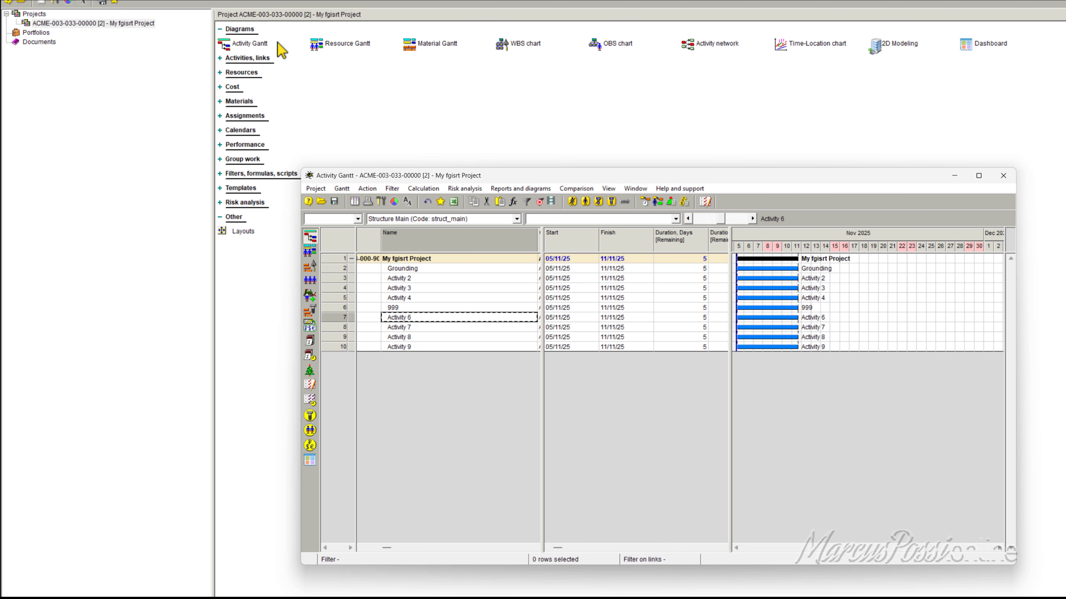
click(223, 59)
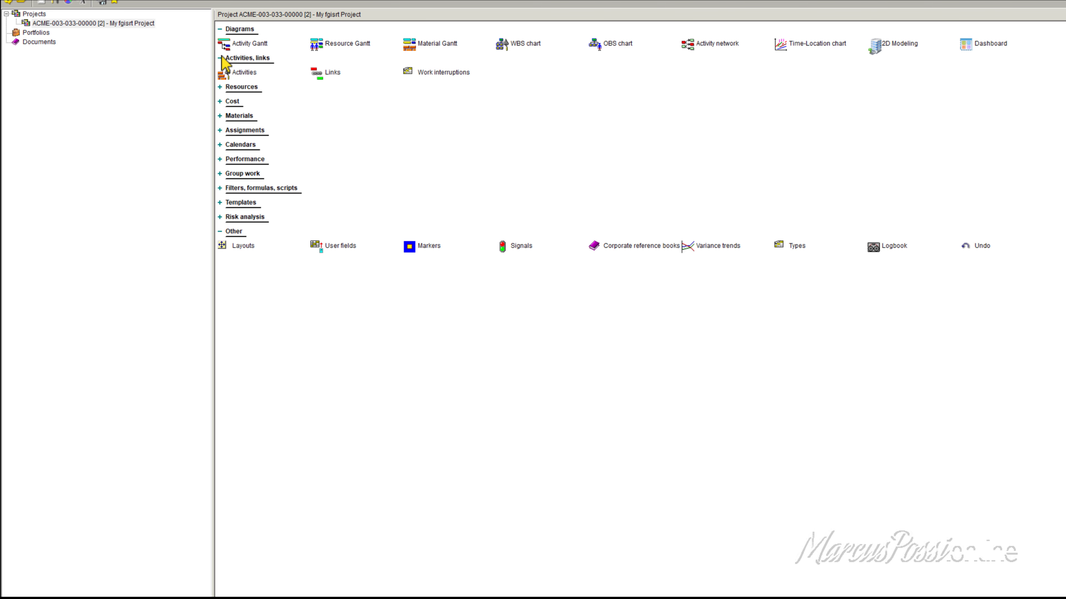
click(225, 217)
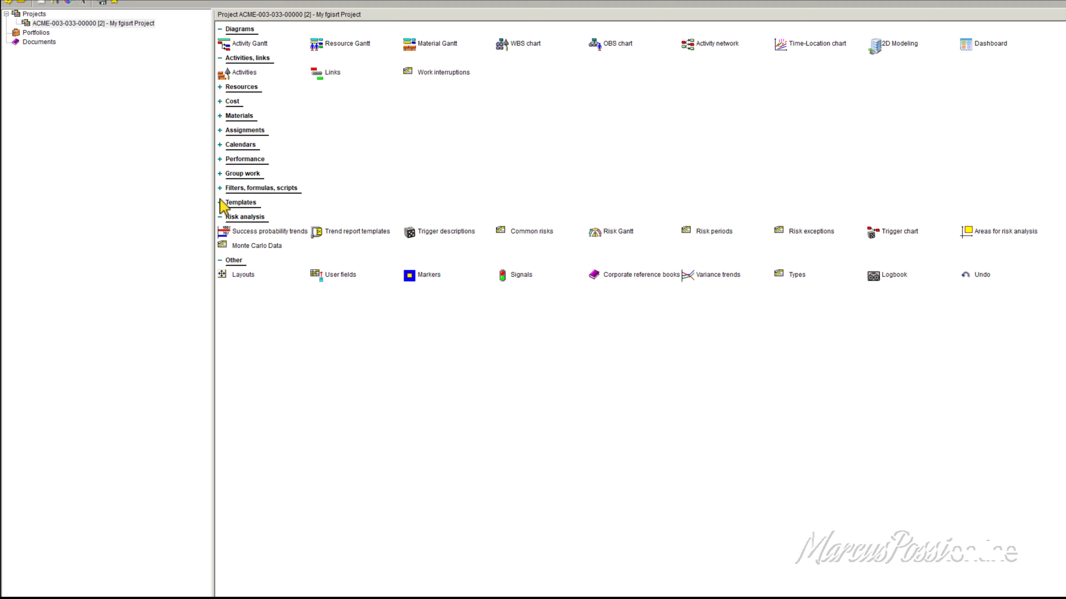
click(224, 204)
click(224, 188)
click(223, 175)
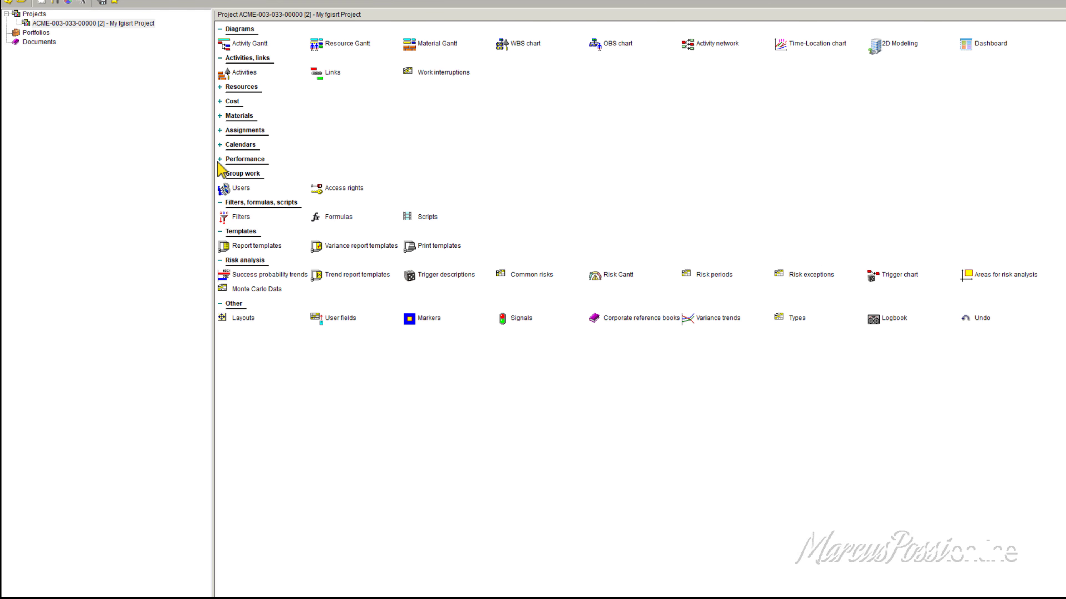
click(222, 160)
click(221, 144)
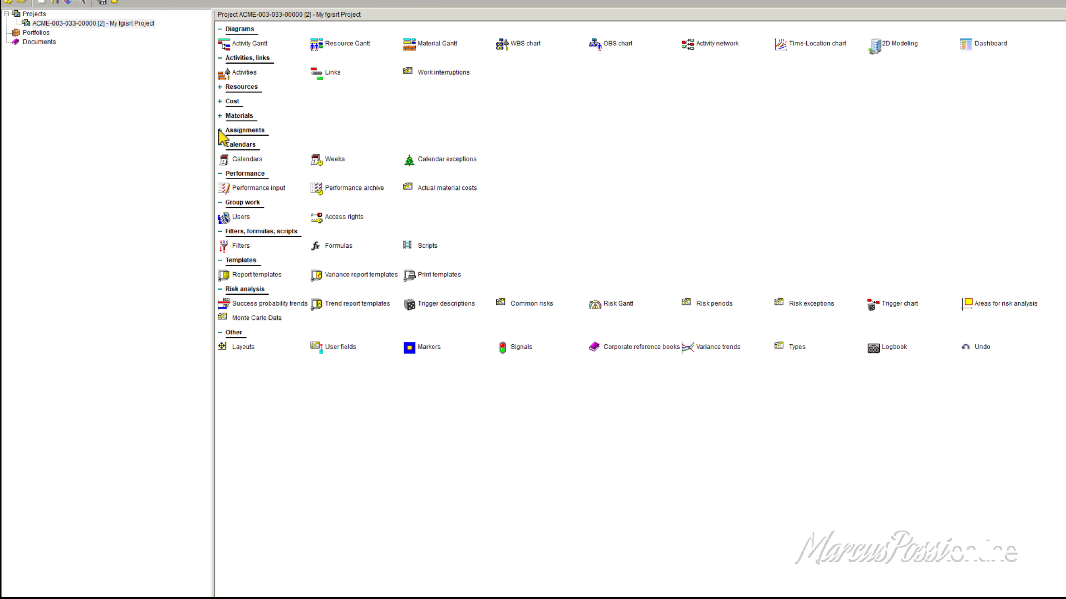
click(221, 130)
click(219, 116)
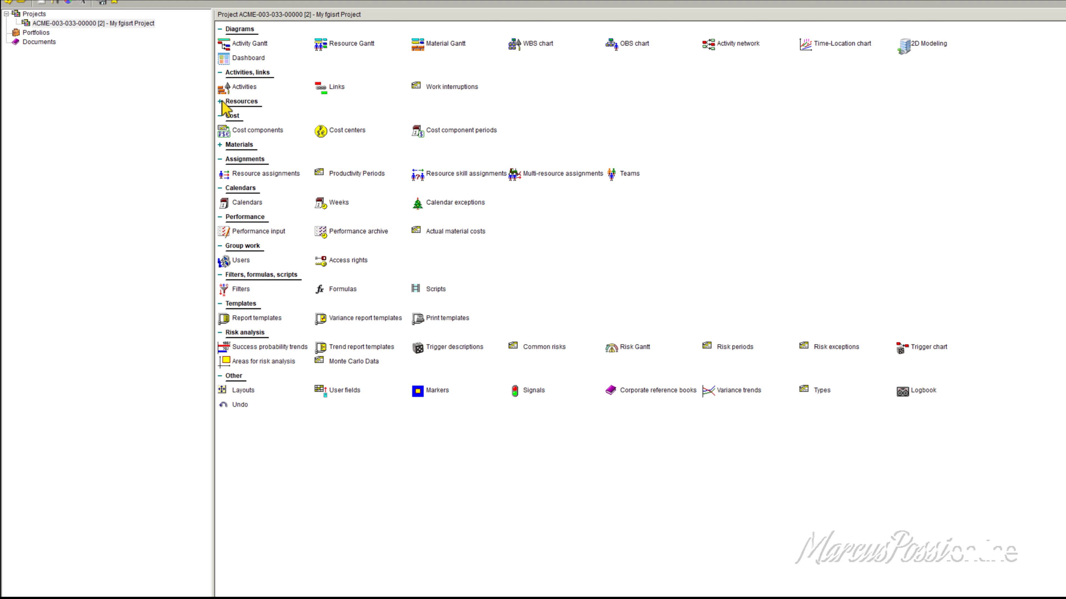
click(220, 101)
click(113, 24)
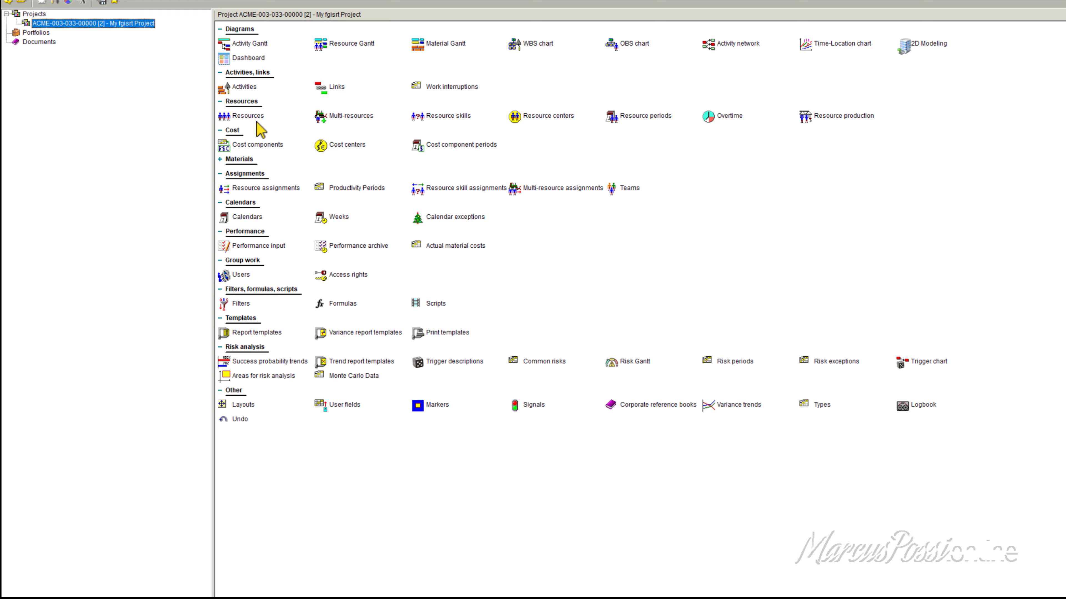
click(926, 405)
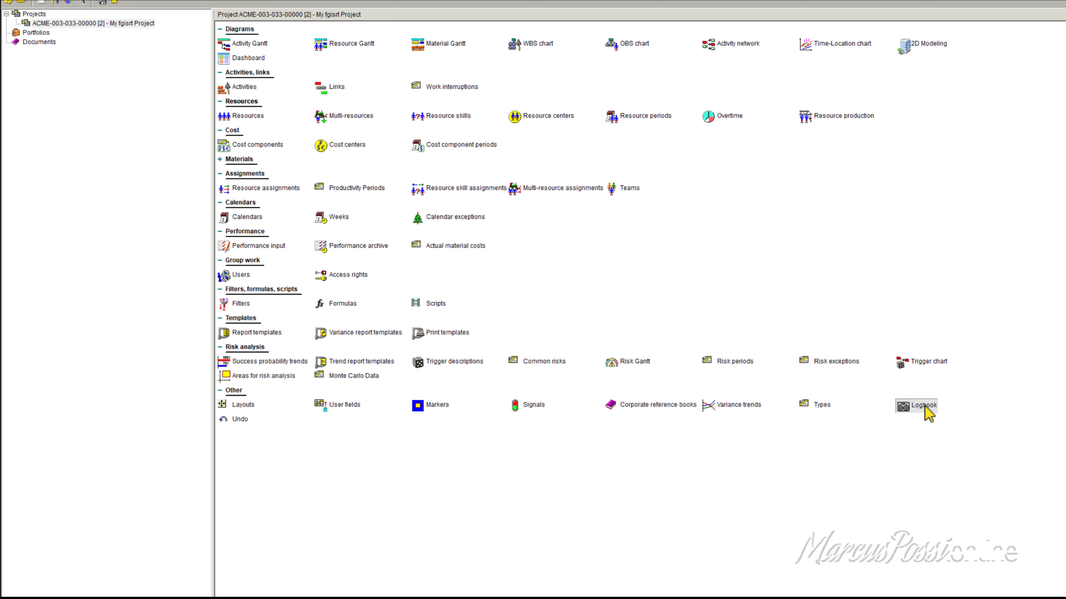
click(93, 23)
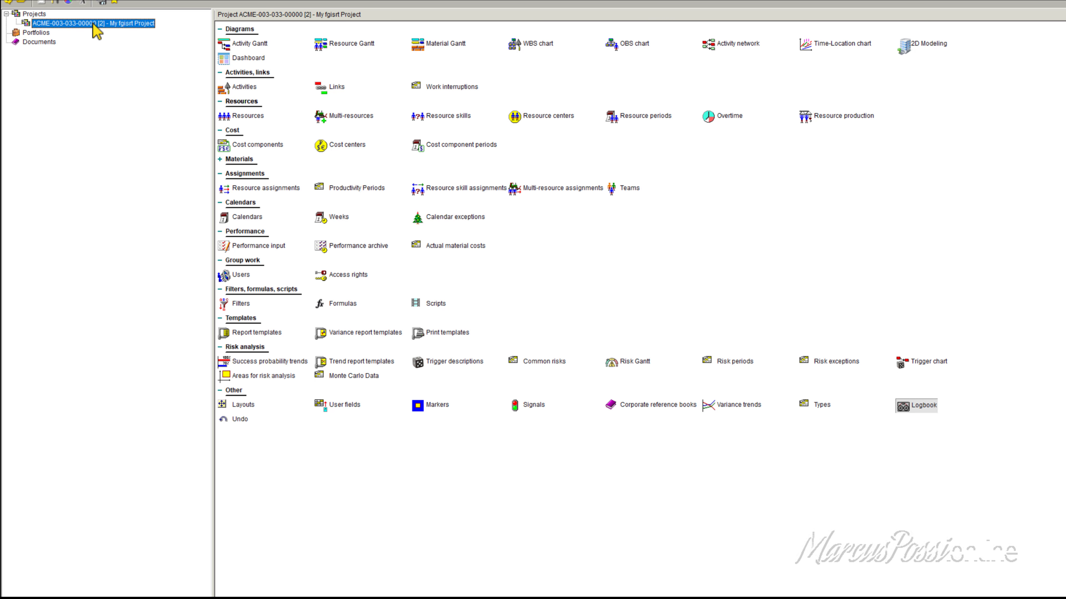
right_click(95, 25)
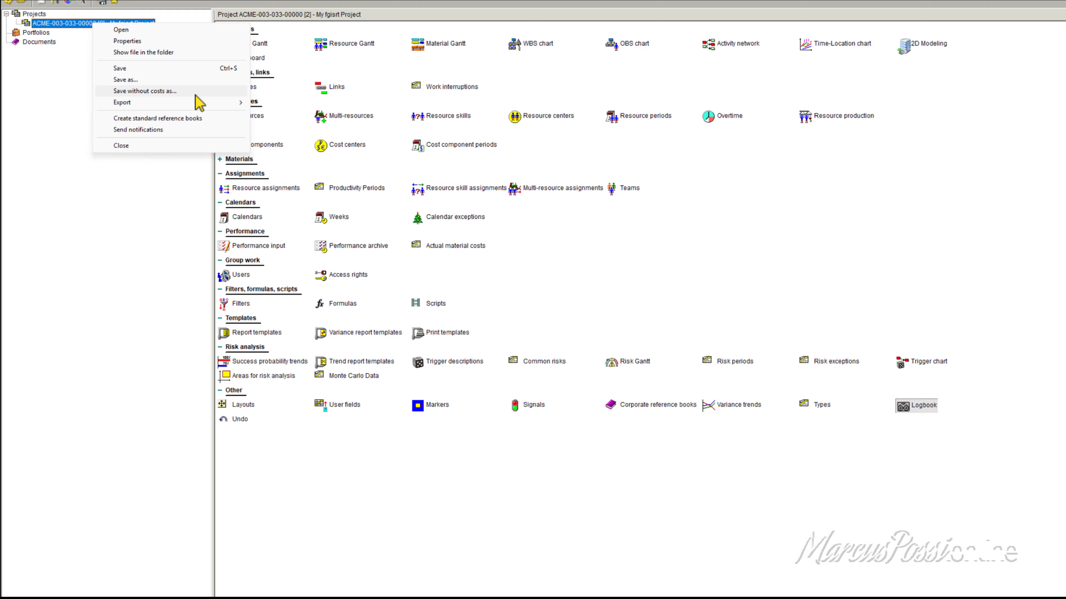
mouse_move(198, 102)
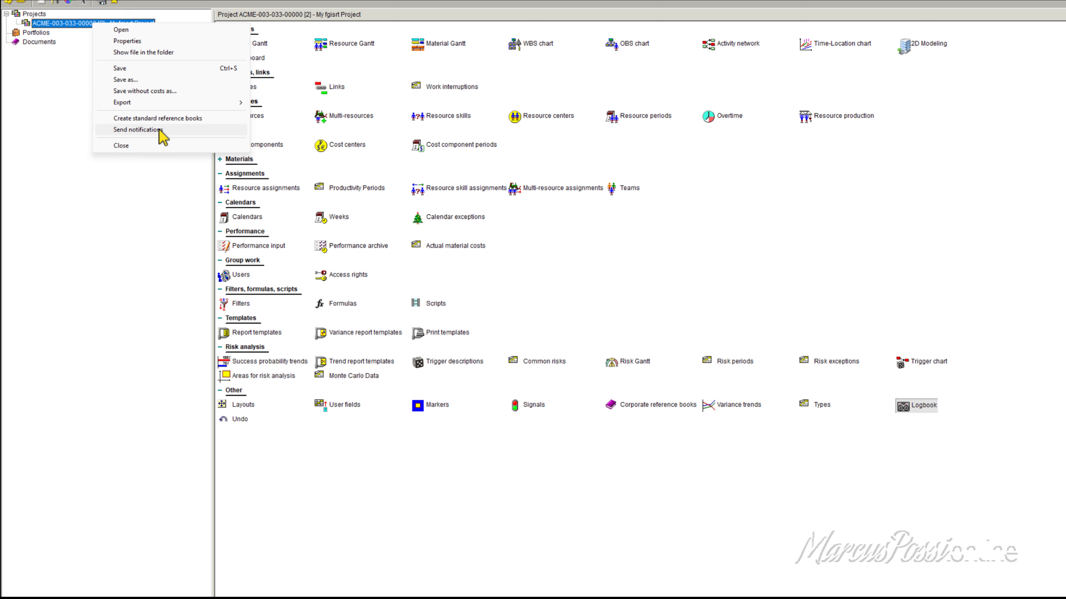
click(159, 129)
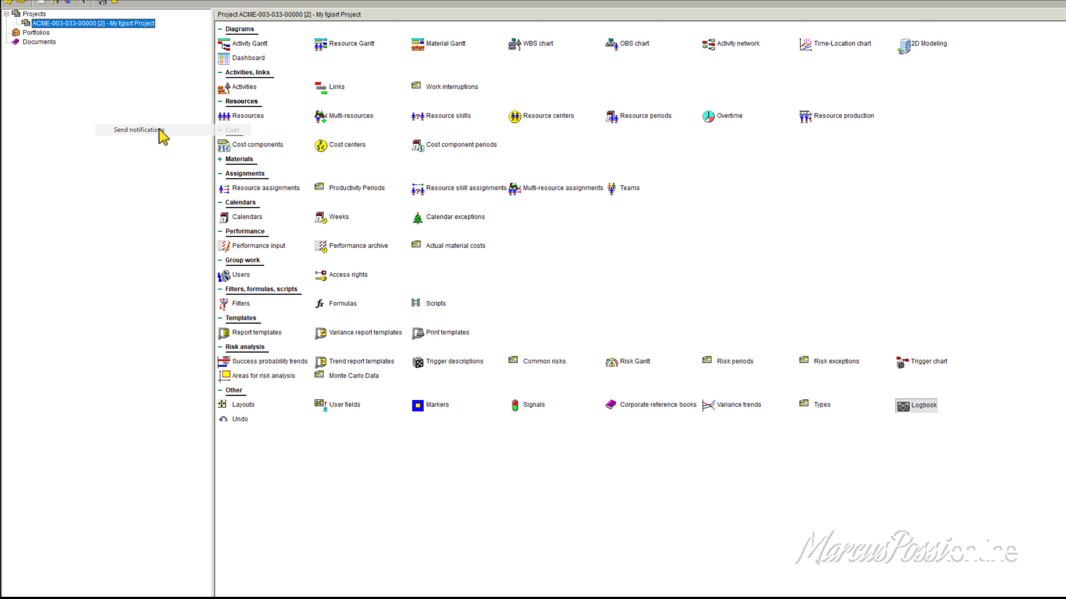
Step: Open the project's Activity Gantt, select the finish dates from Activity 3 to 999, and select the name of Activity 6
double_click(136, 24)
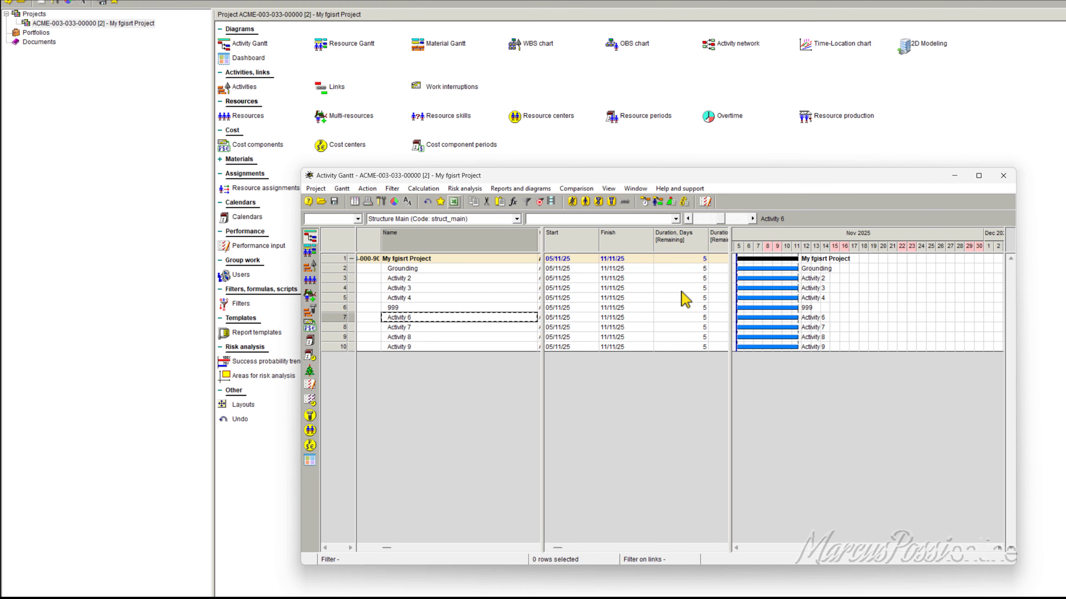
click(564, 289)
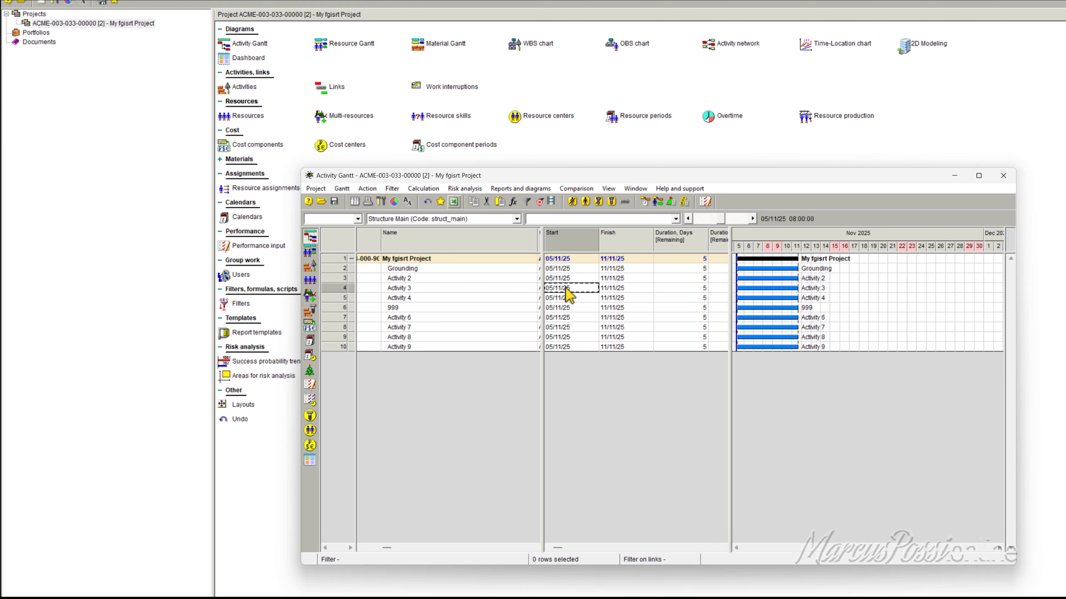
shift+click(621, 308)
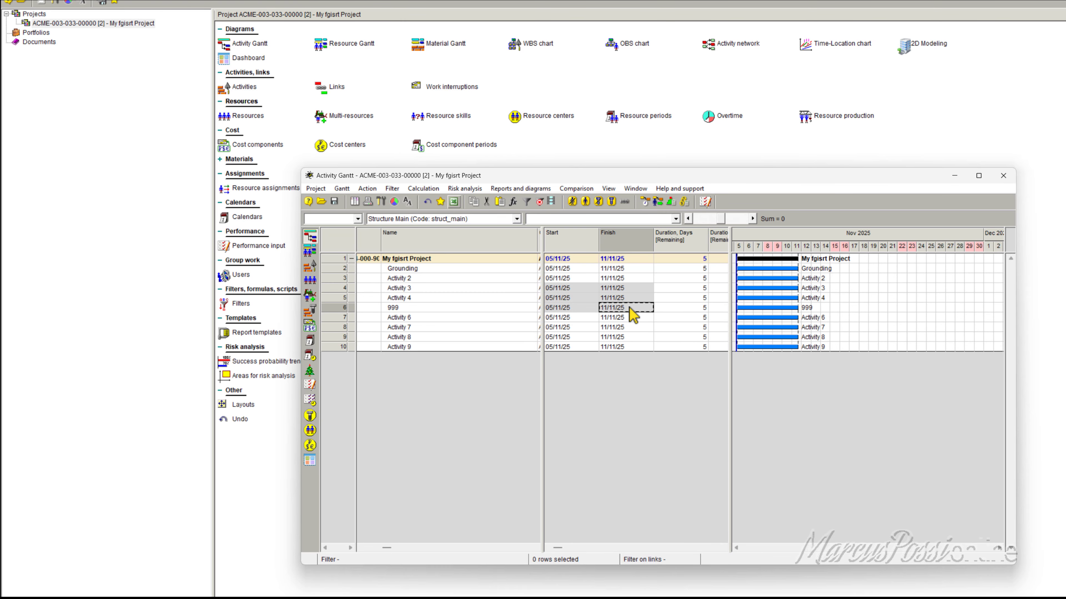
click(428, 318)
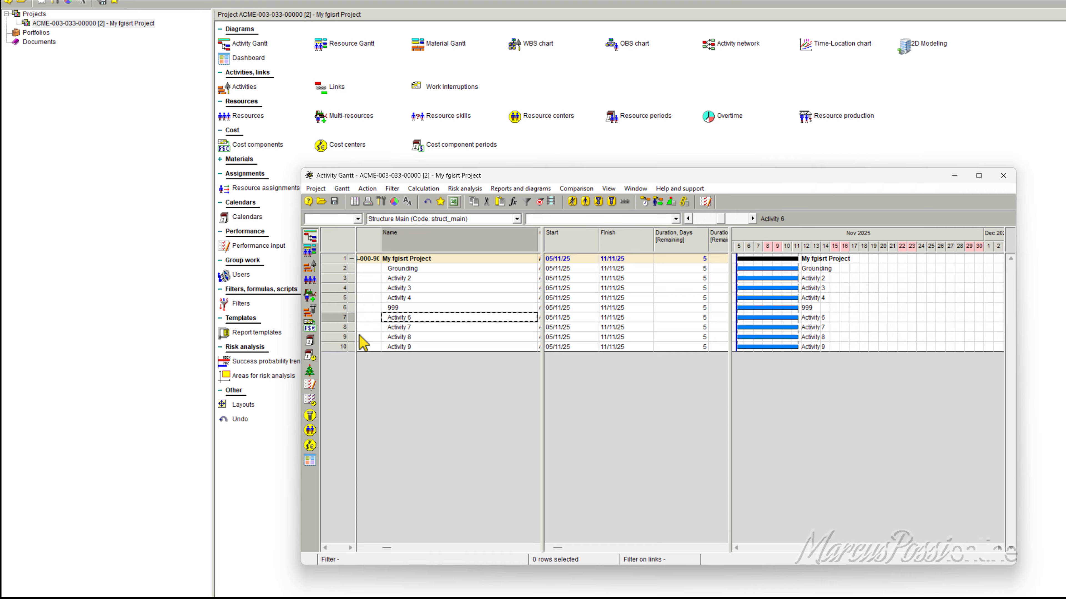
Step: Select the rows of Activity 6 through Activity 8, and replace that selection with the rows of Activity 3 and Activity 4
click(341, 318)
shift+click(340, 339)
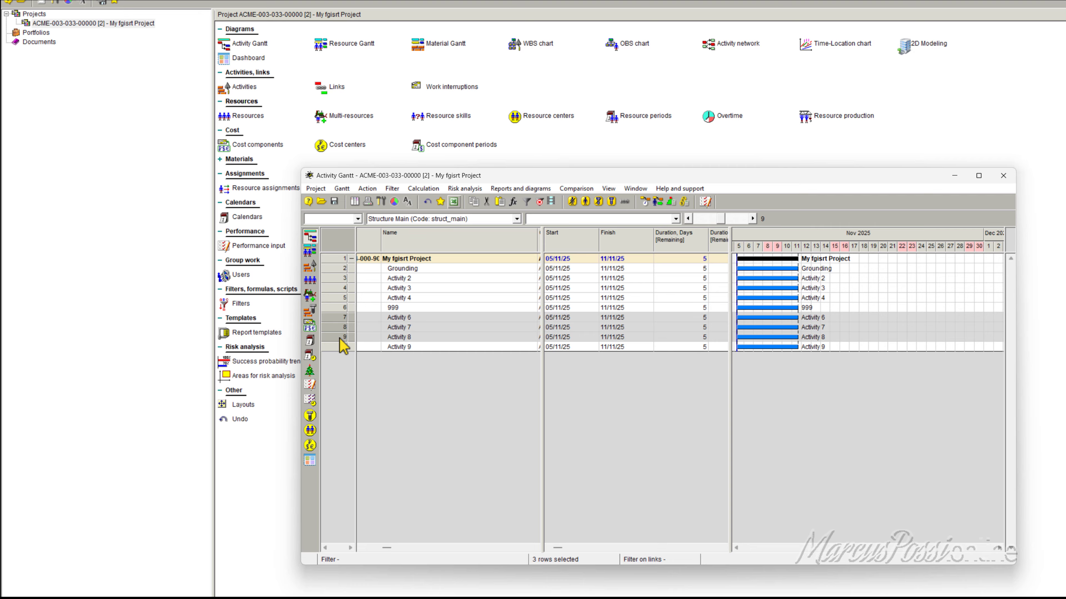
click(335, 289)
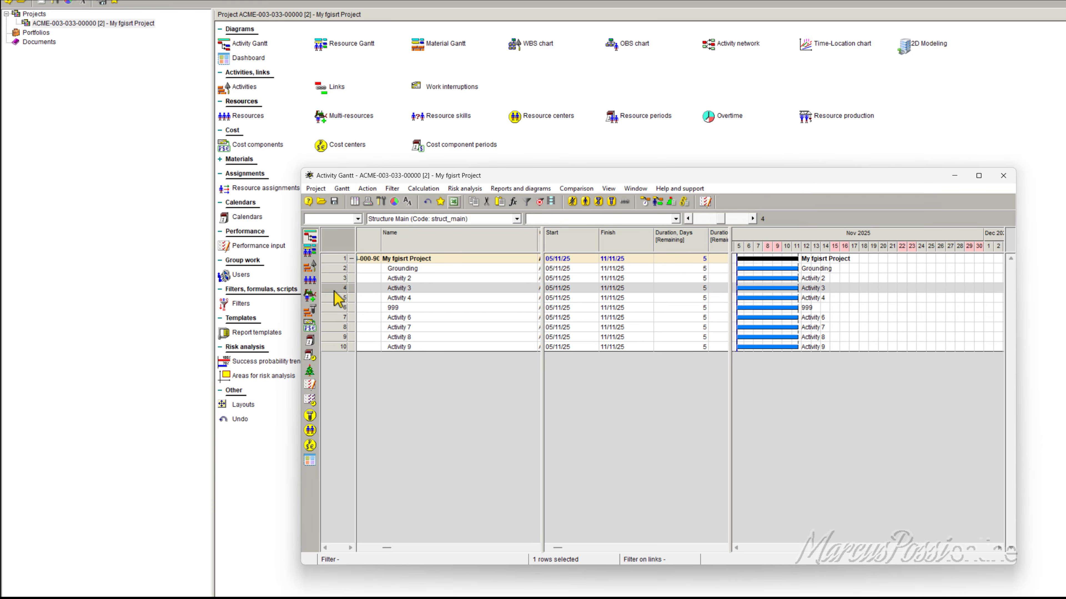
shift+click(340, 298)
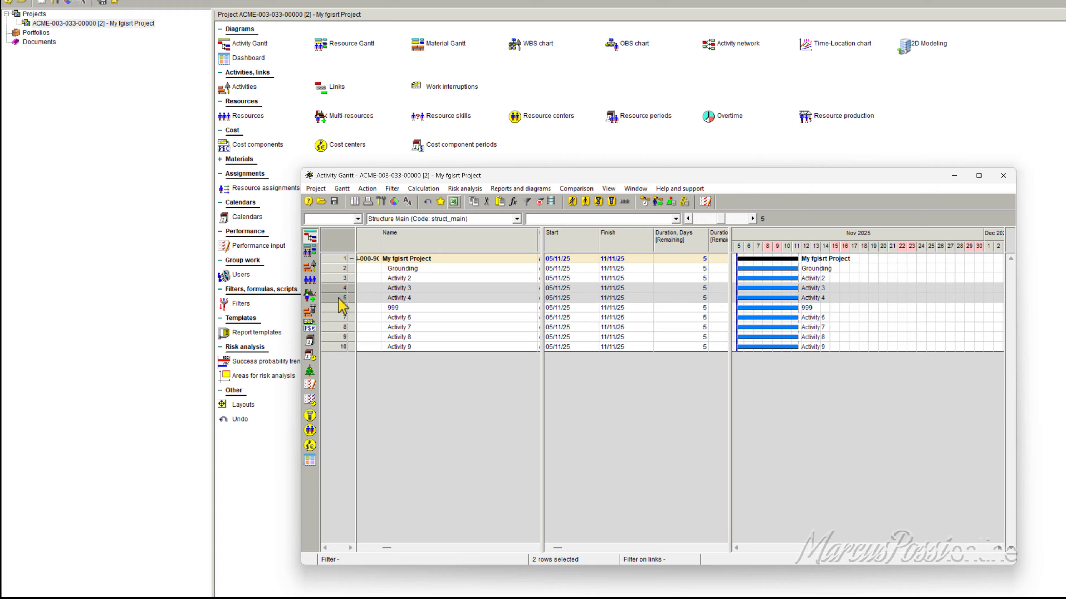
Step: Review the project commands in the Activity Gantt window, including Send notifications, and close the project
click(315, 188)
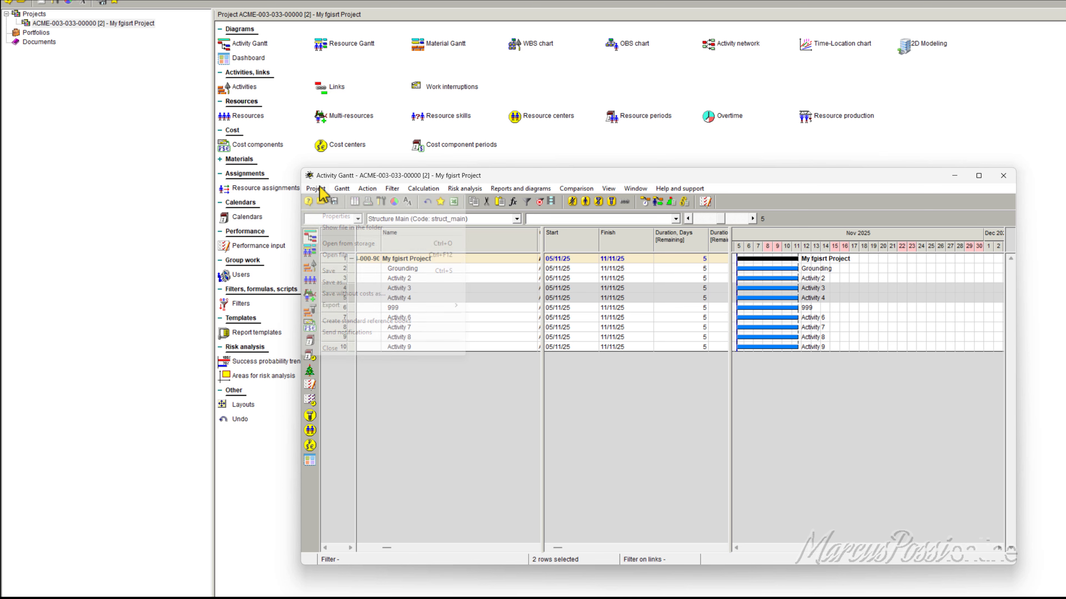
click(660, 309)
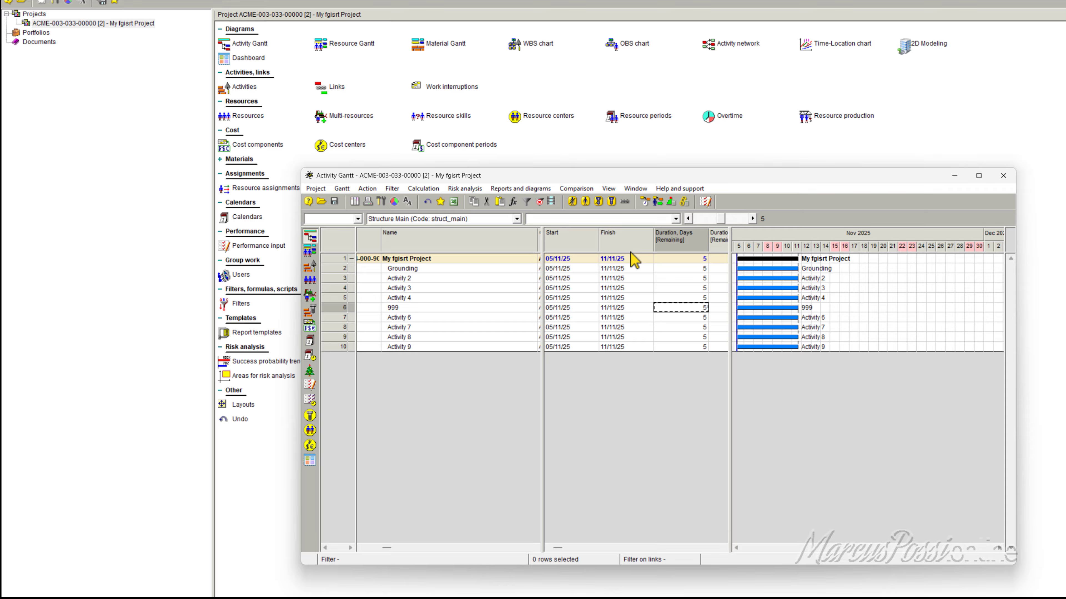
click(316, 188)
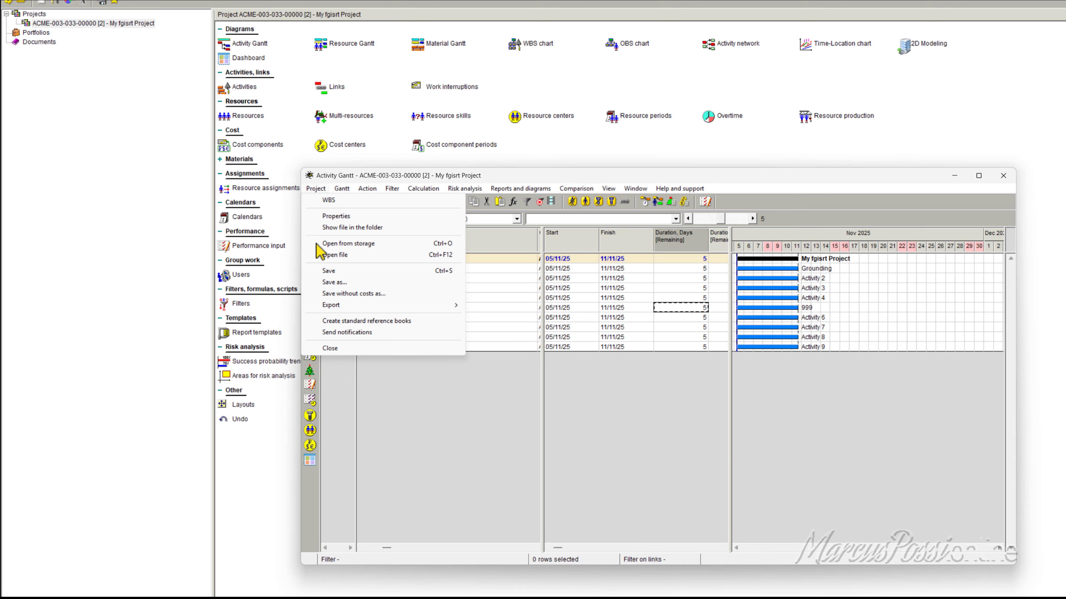
click(345, 333)
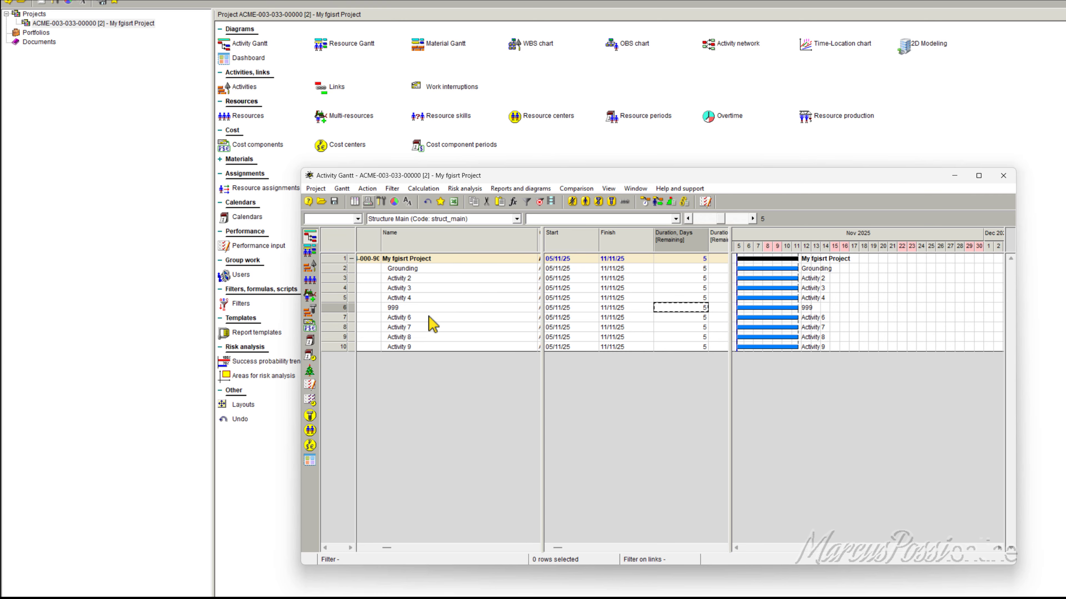
click(316, 190)
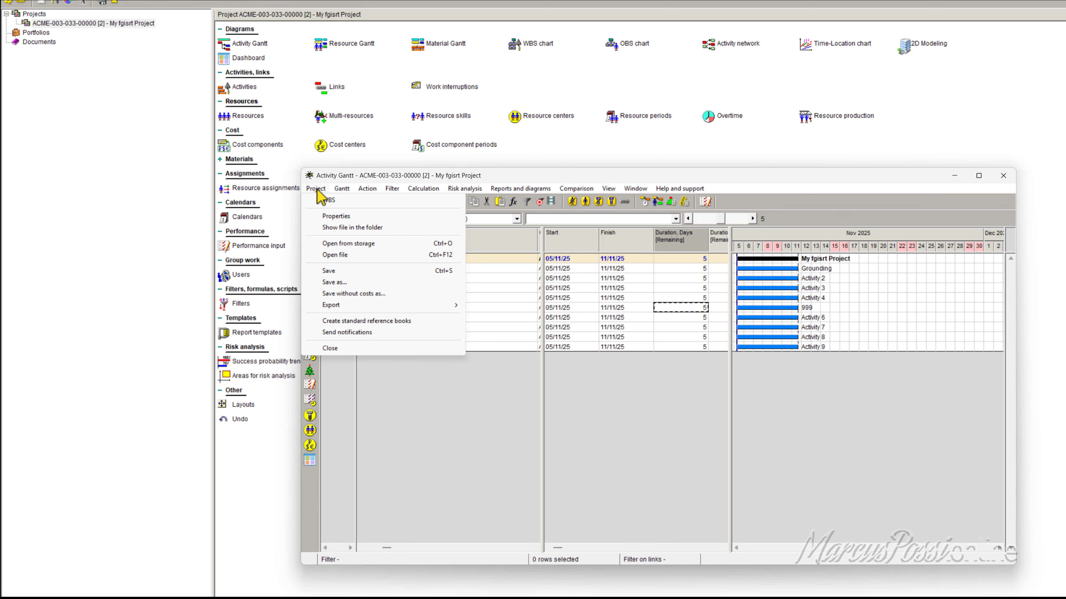
click(355, 350)
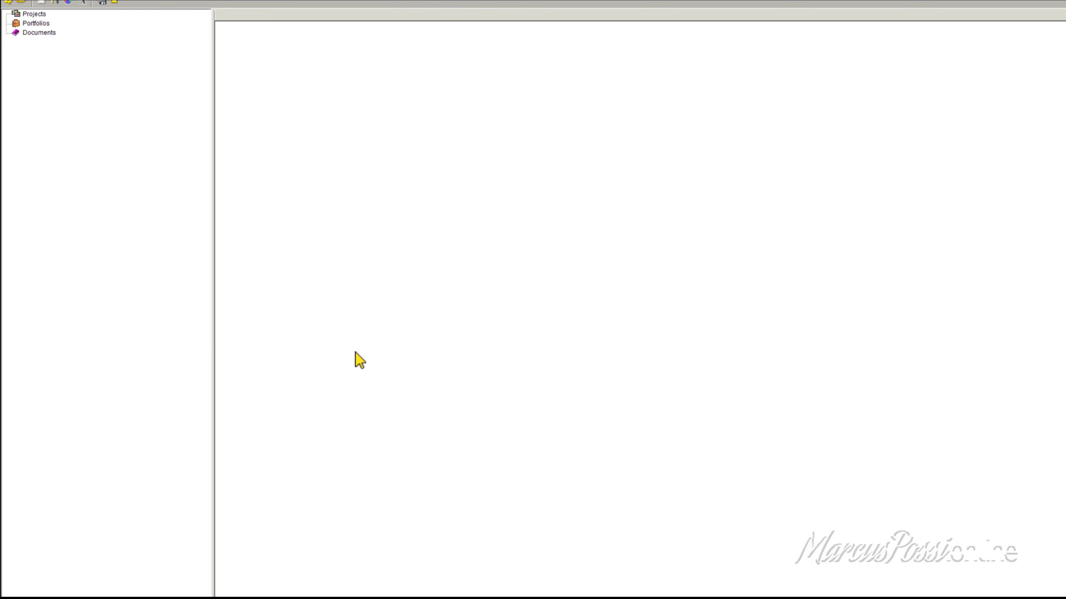
Step: Open the stored projects window, check the Ghana-2025 storage, and close the window without opening a project
click(7, 0)
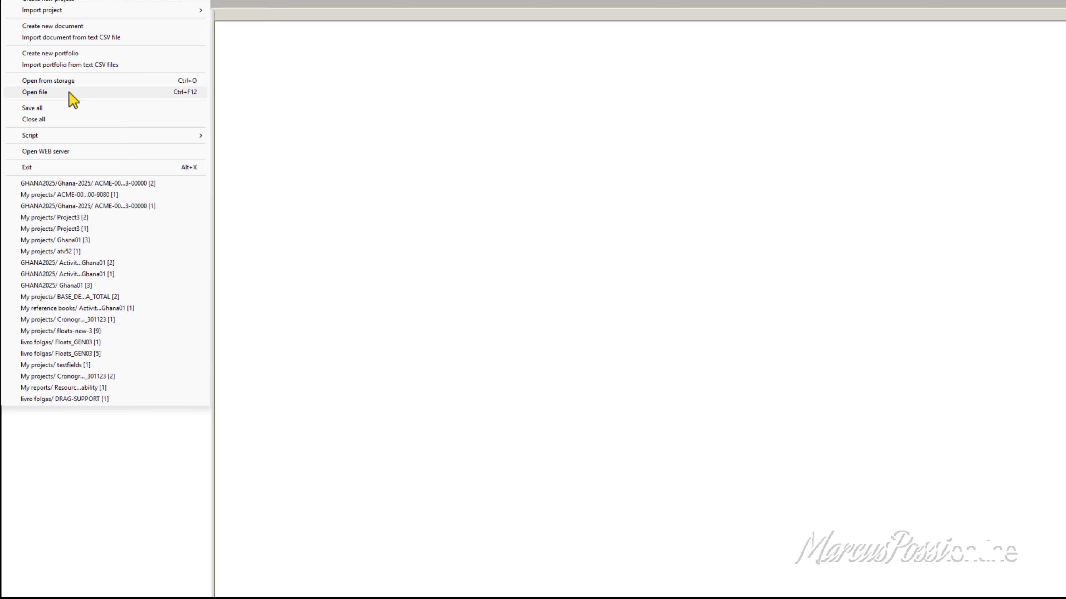
click(71, 80)
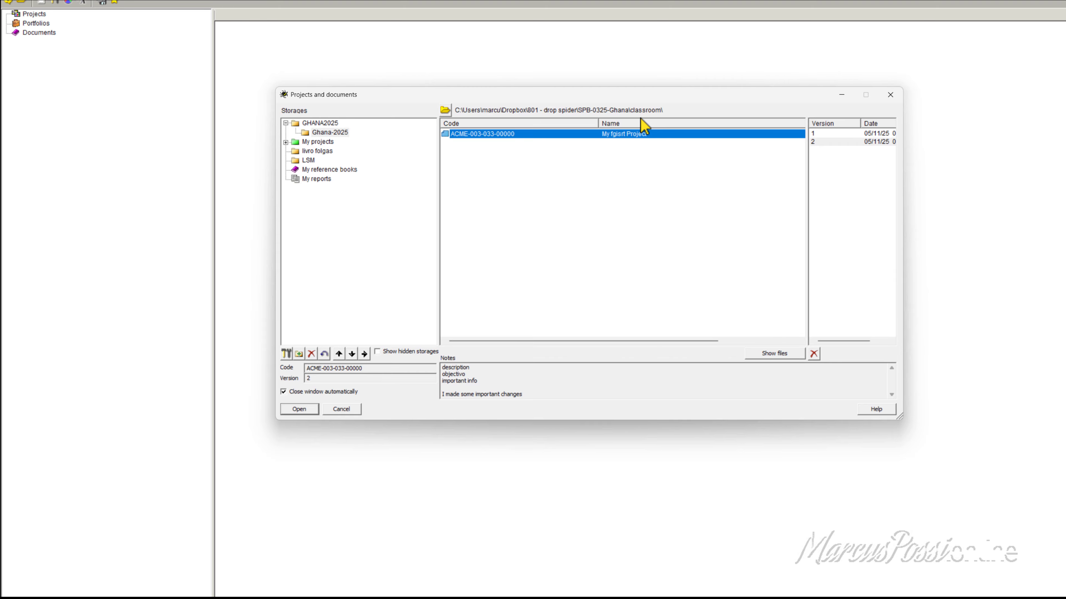
drag(643, 108, 679, 96)
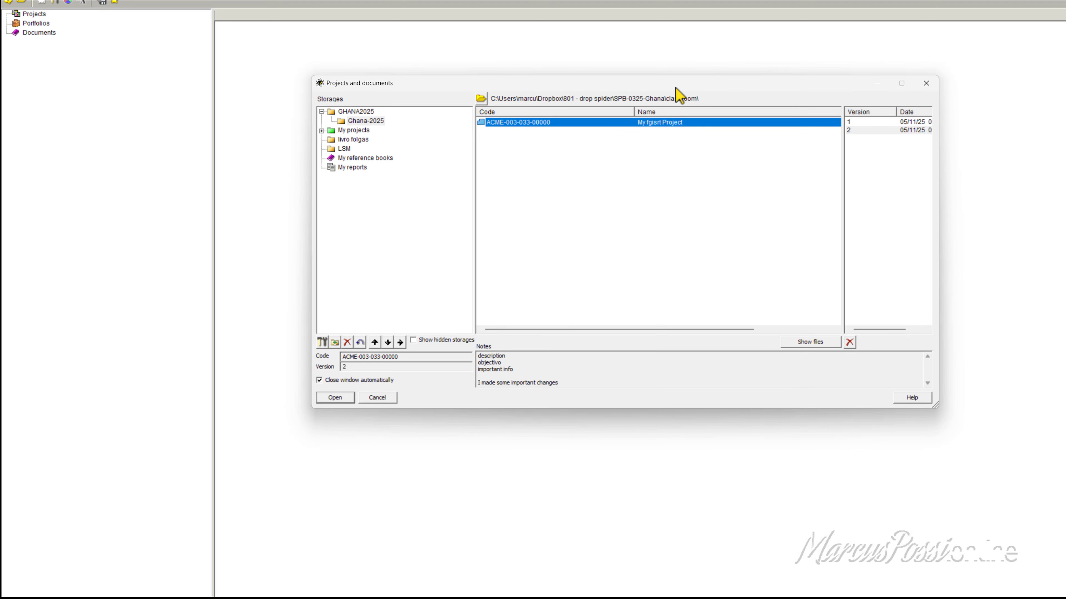
click(926, 82)
Step: Start opening a project directly from a file and search the desktop folder for *.sprj files
click(17, 4)
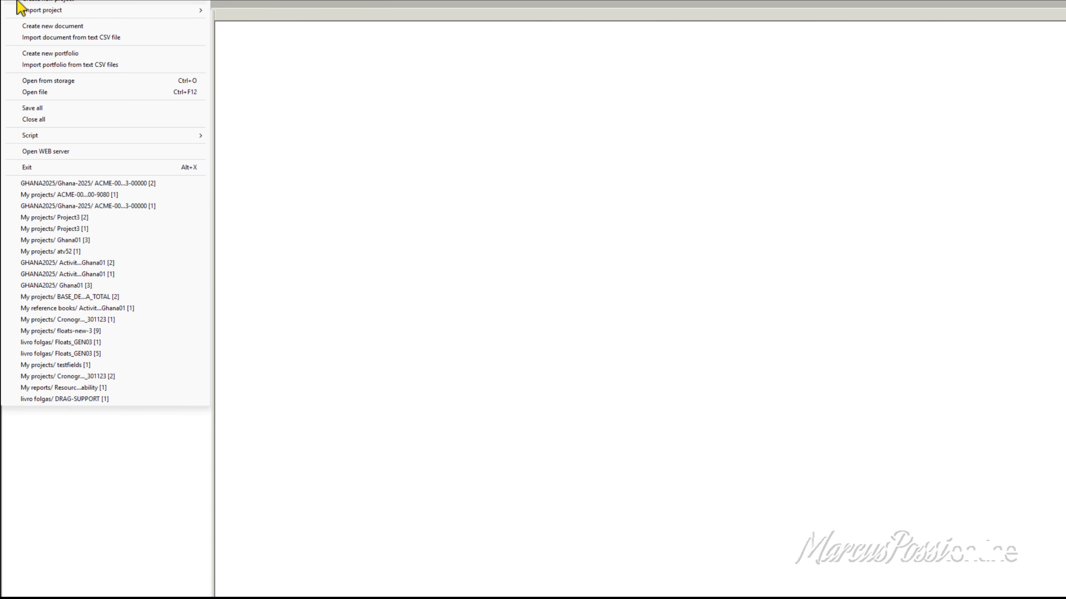
click(59, 100)
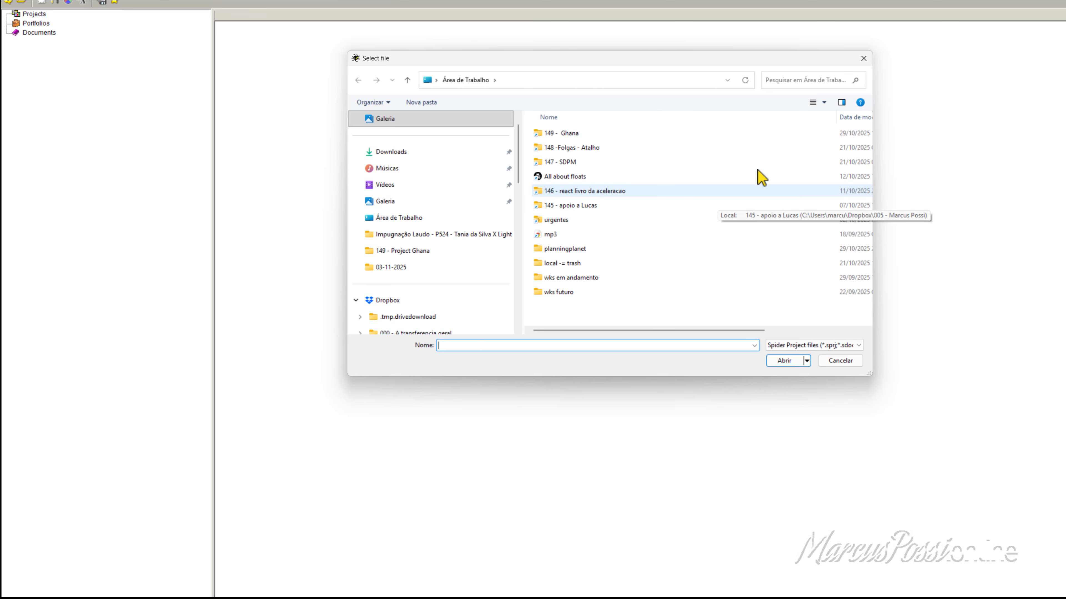
click(800, 80)
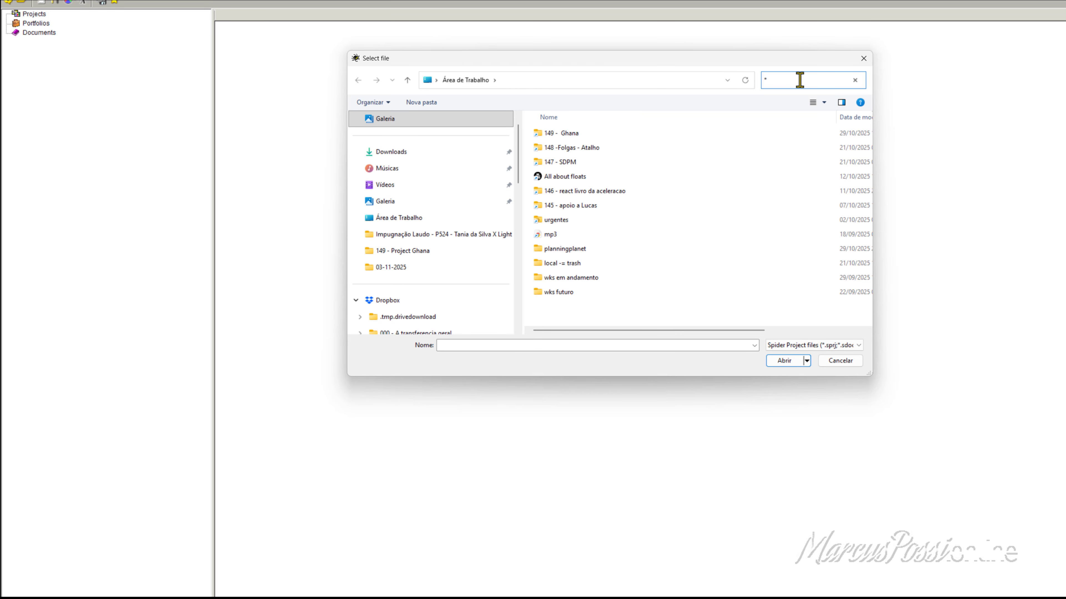
text(*.s)
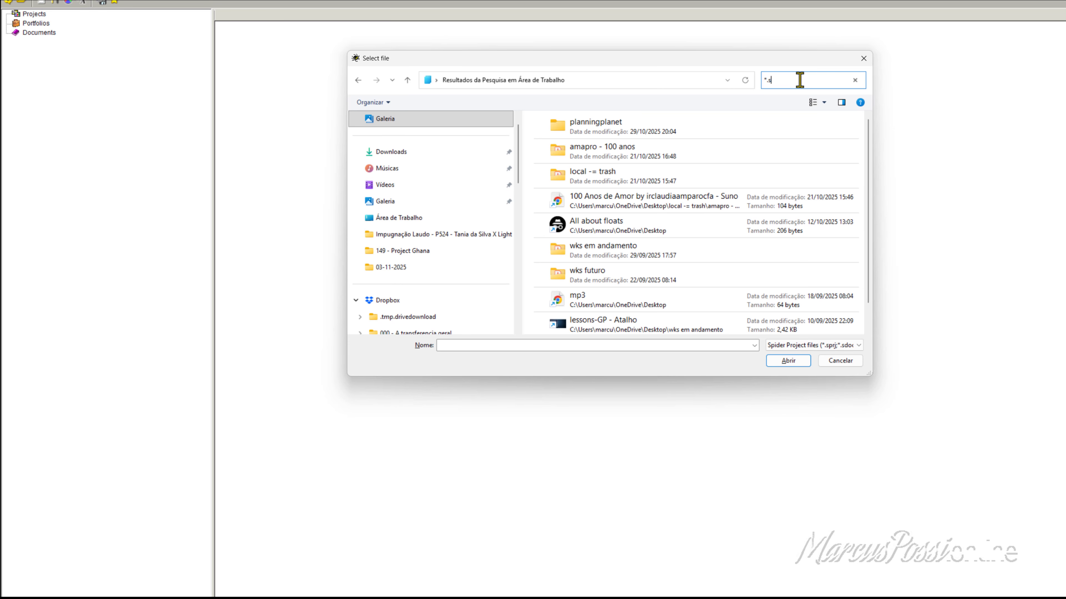
text(prj)
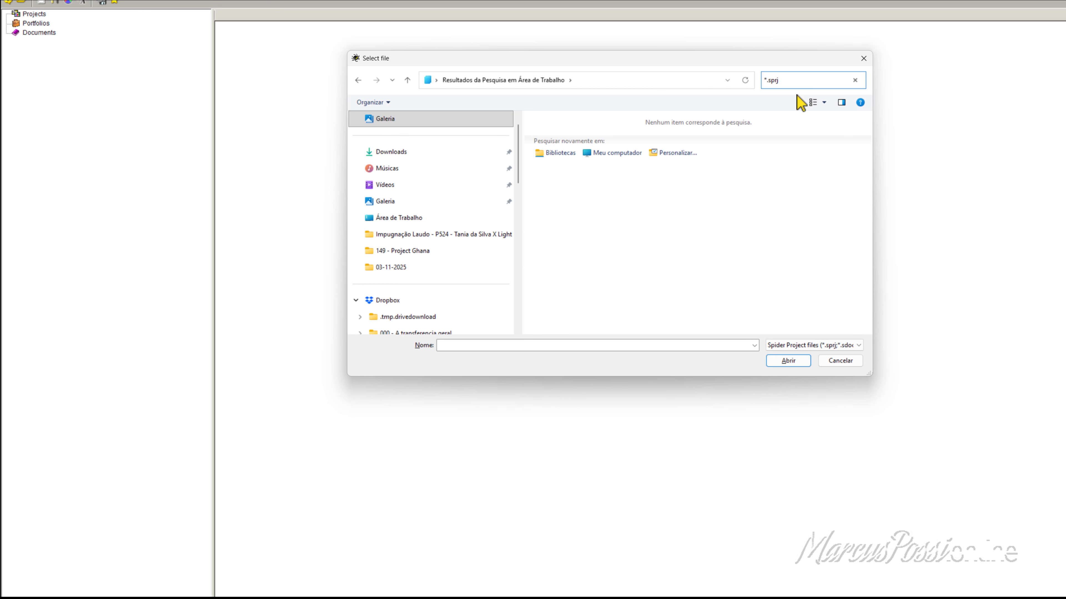
click(796, 362)
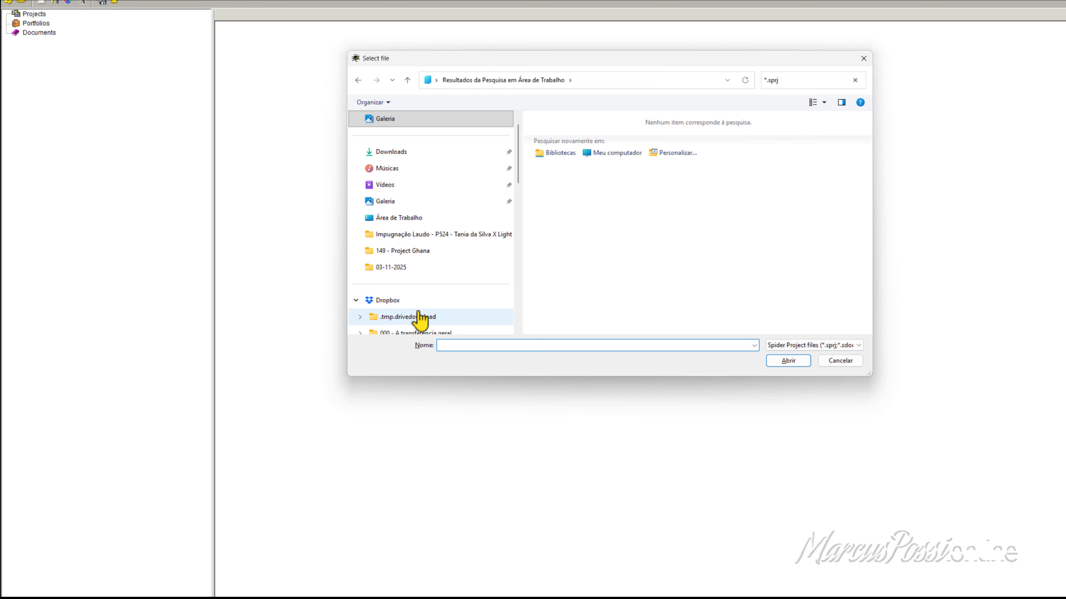
Step: Search the Dropbox folder for *.sprj files in the file selection window
click(415, 301)
click(817, 80)
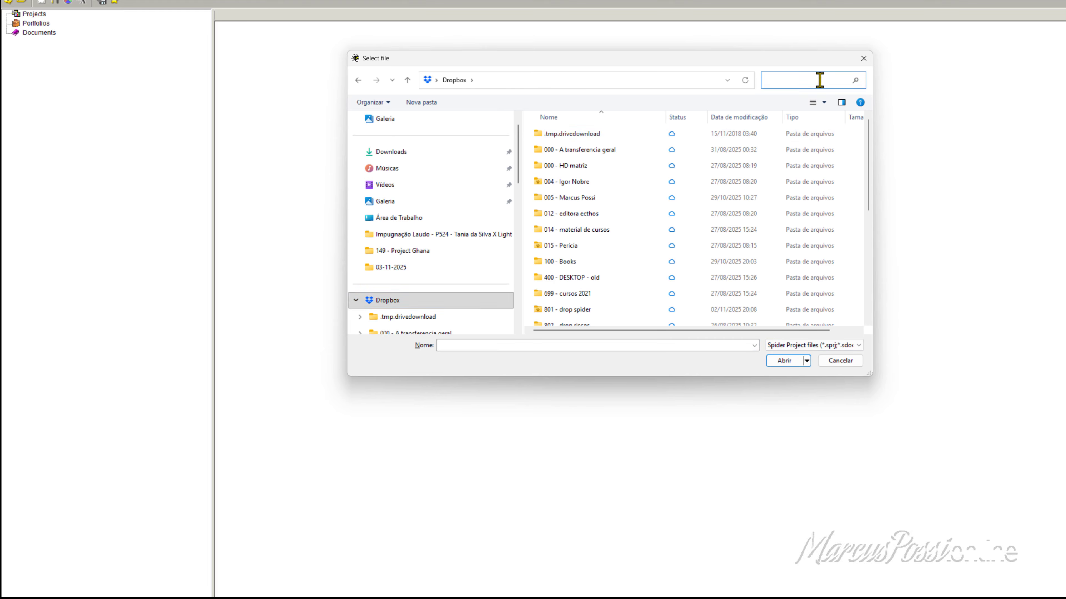
text(*.sprj)
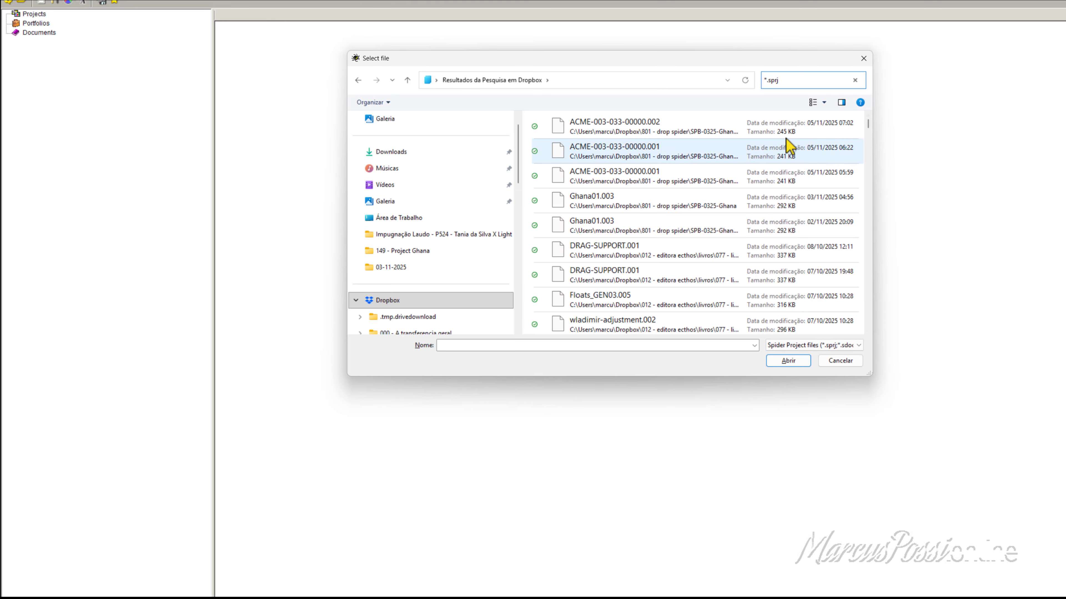
Step: Show the found project files as a details list, enlarge the file selection window, and look through the list
click(824, 102)
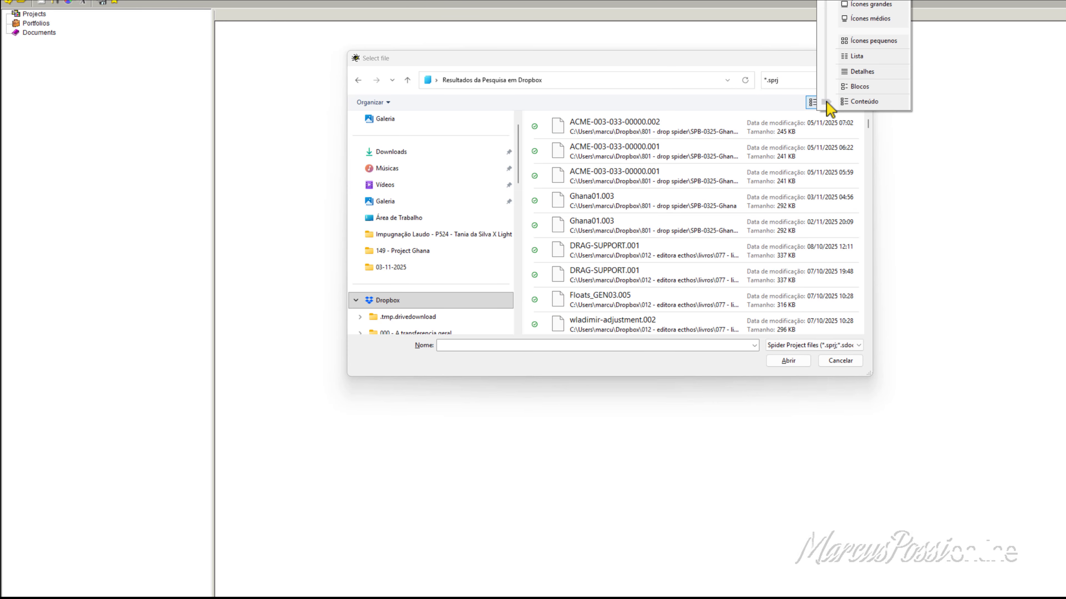
click(864, 71)
drag(730, 60, 620, 46)
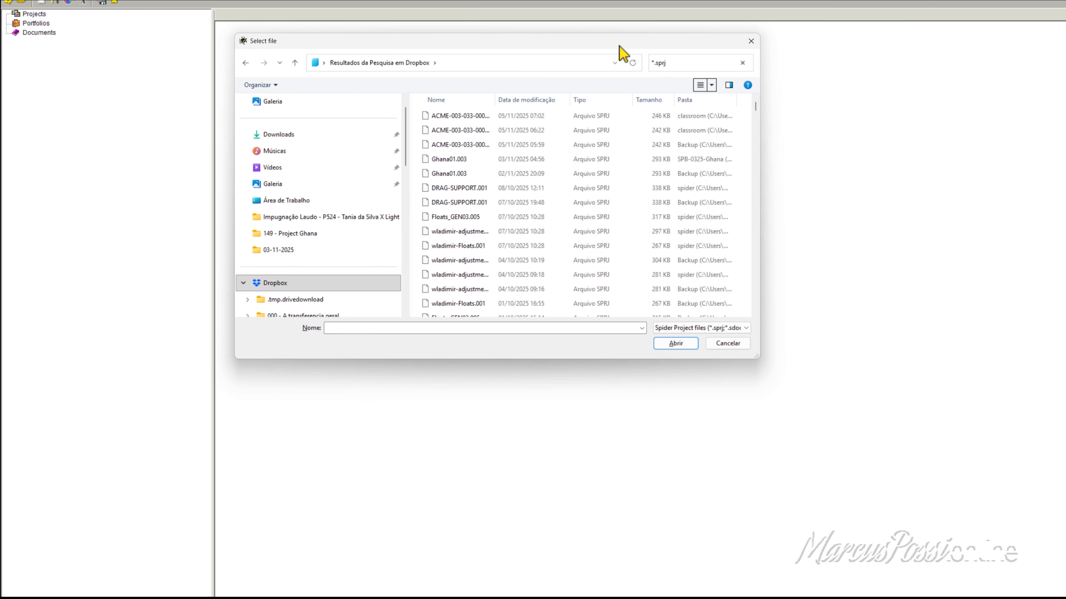
drag(757, 356, 1044, 593)
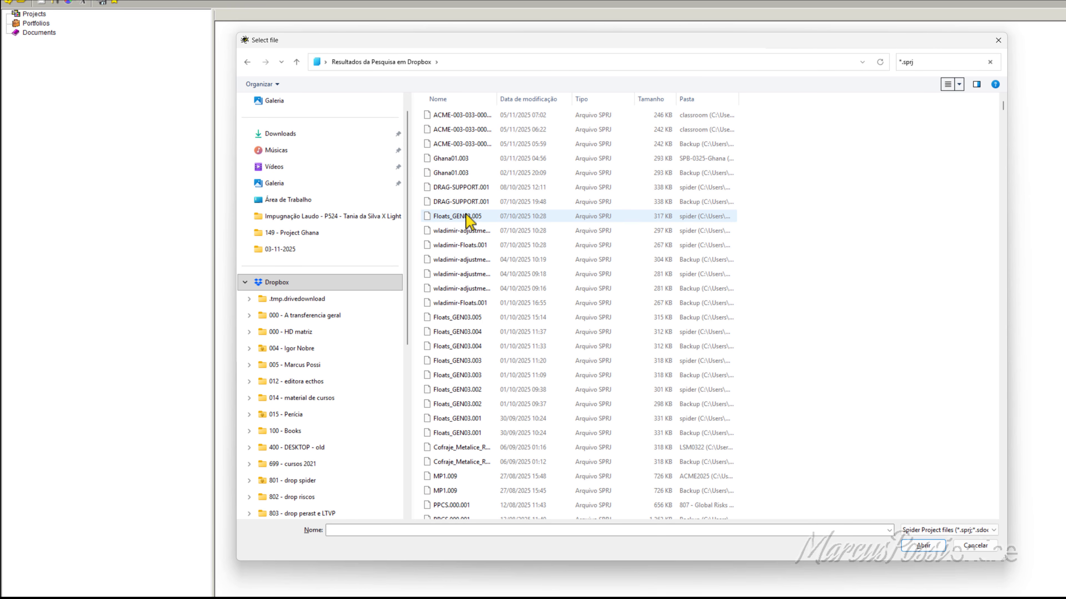
scroll(467, 219, down, 15)
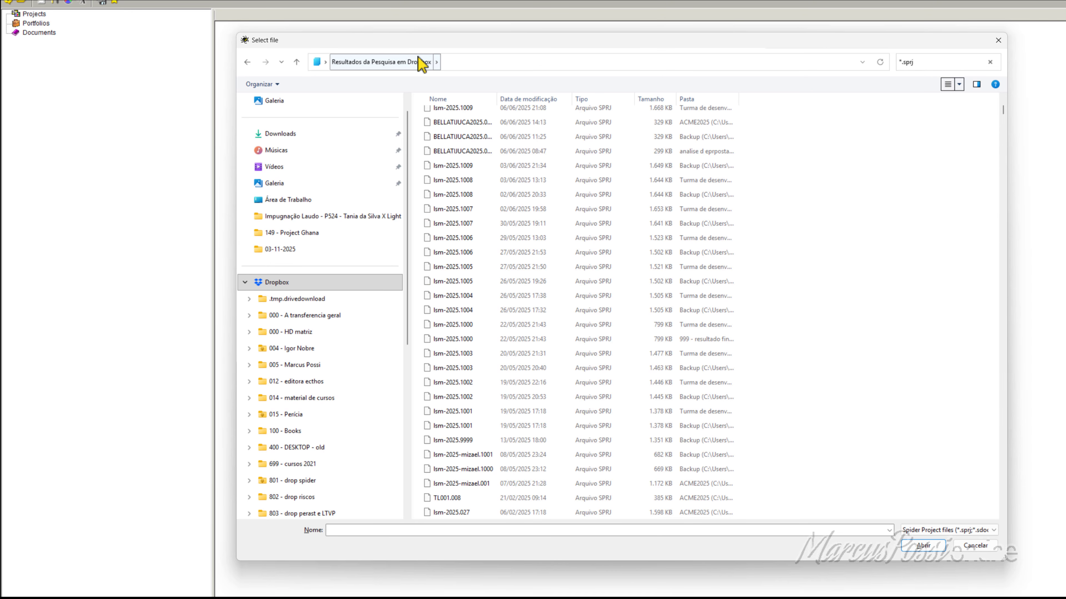
drag(424, 40, 419, 45)
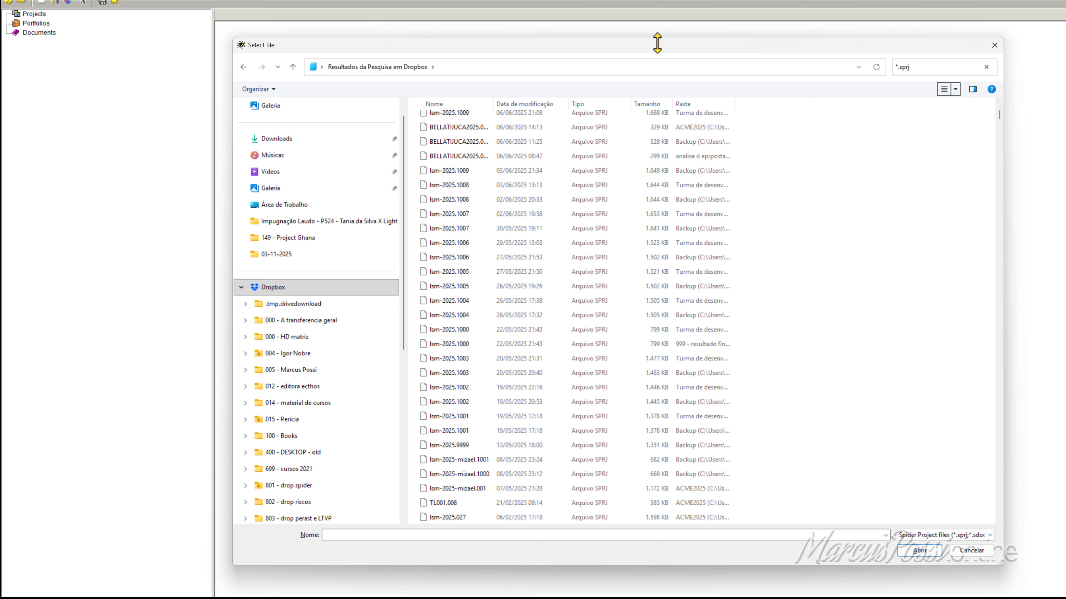
Step: Sort the found files by size, open the Usina_Fotovoltaica project dated 07/03/2020, and widen its Gantt chart area
click(653, 105)
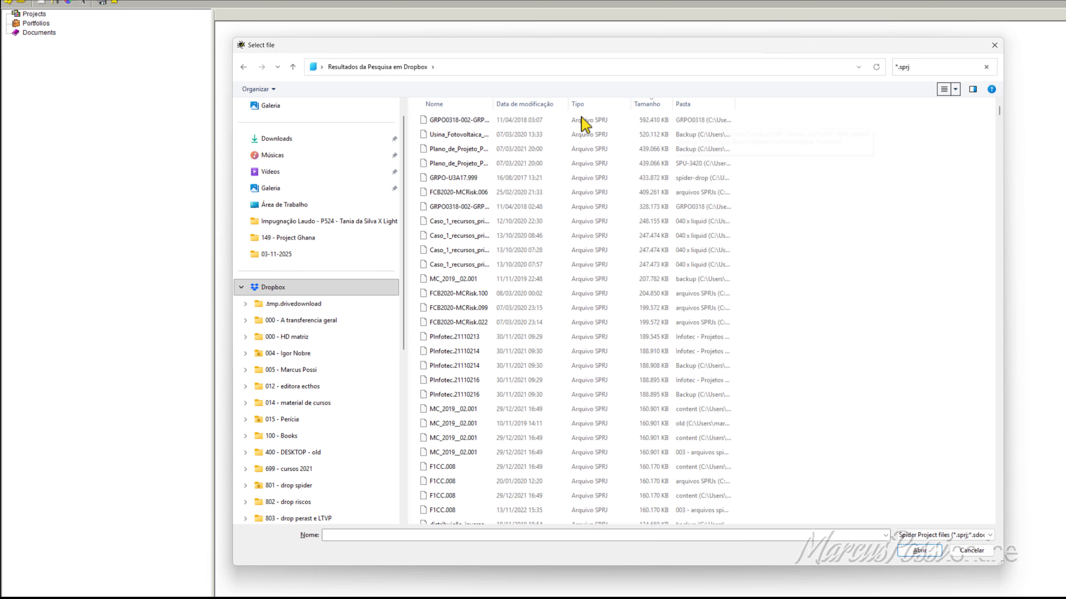
double_click(443, 134)
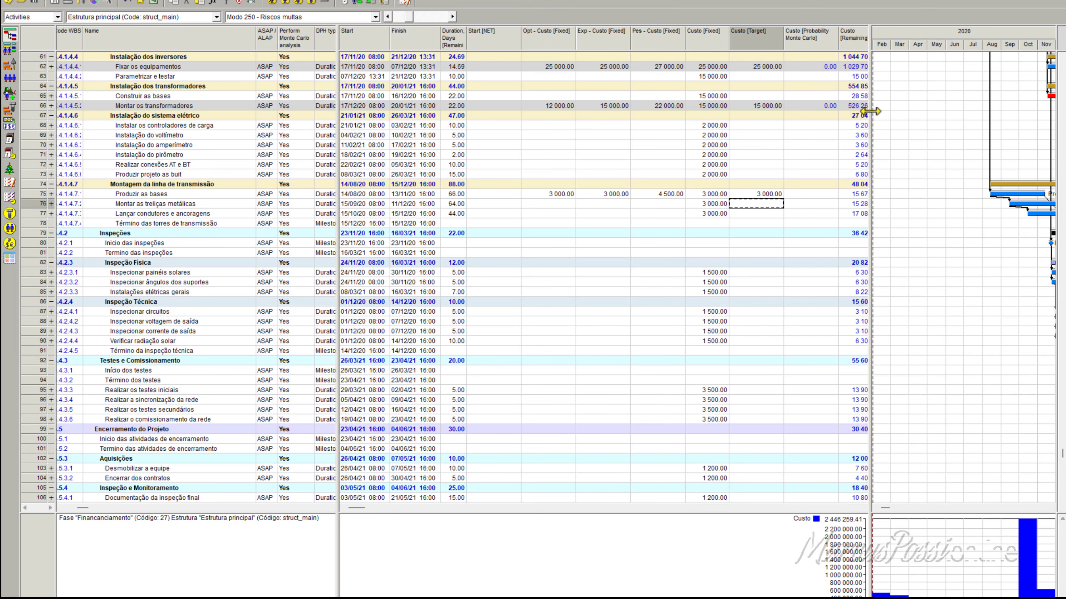
drag(868, 112, 458, 151)
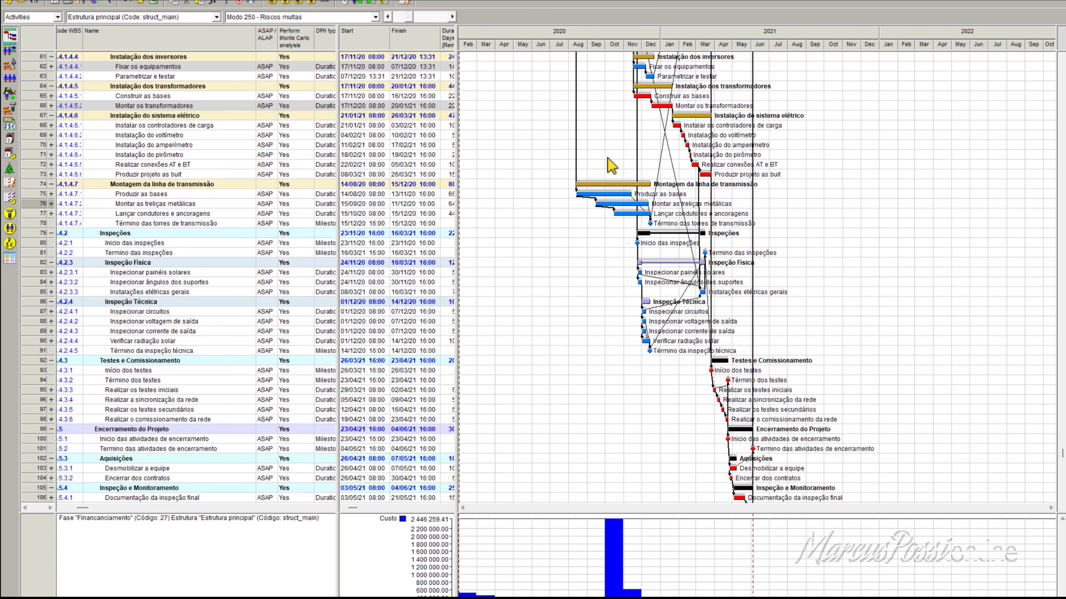
scroll(598, 177, up, 20)
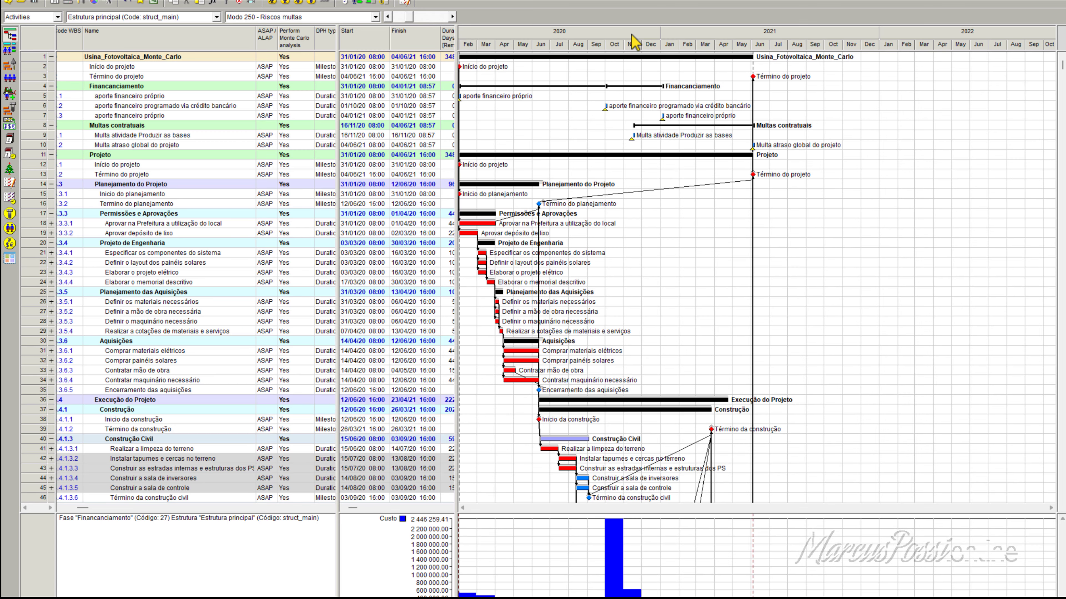
Step: Review the window for saving the project under a new name and close it without saving
click(6, 0)
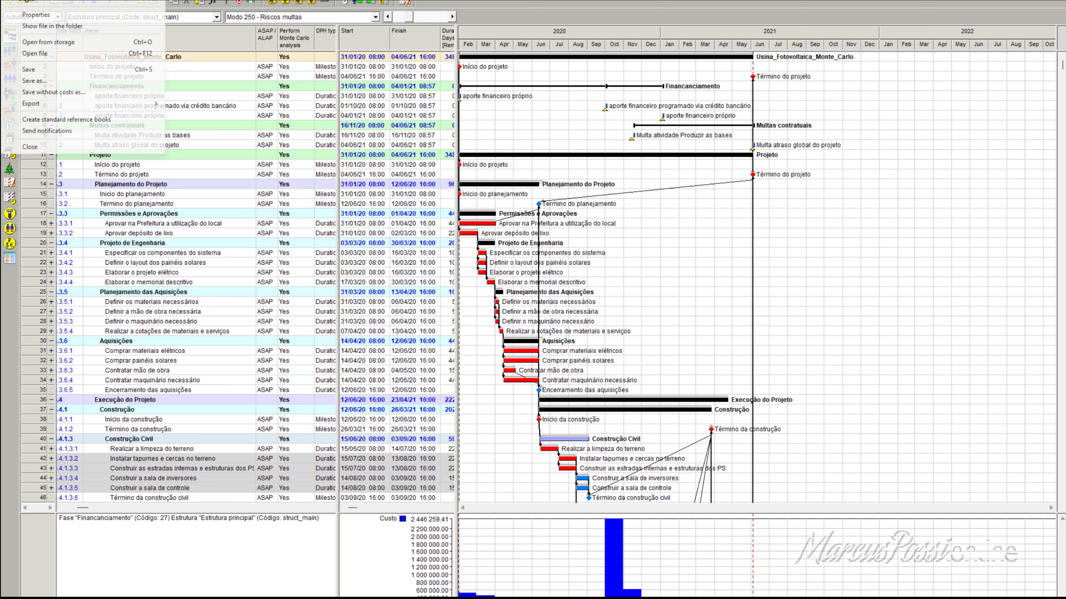
click(42, 80)
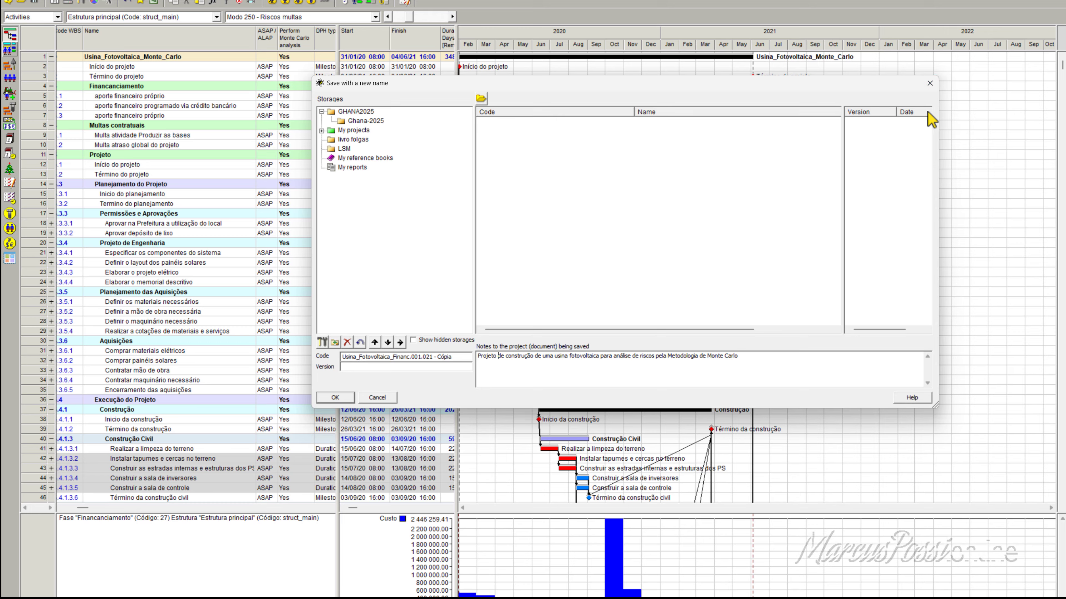
click(930, 84)
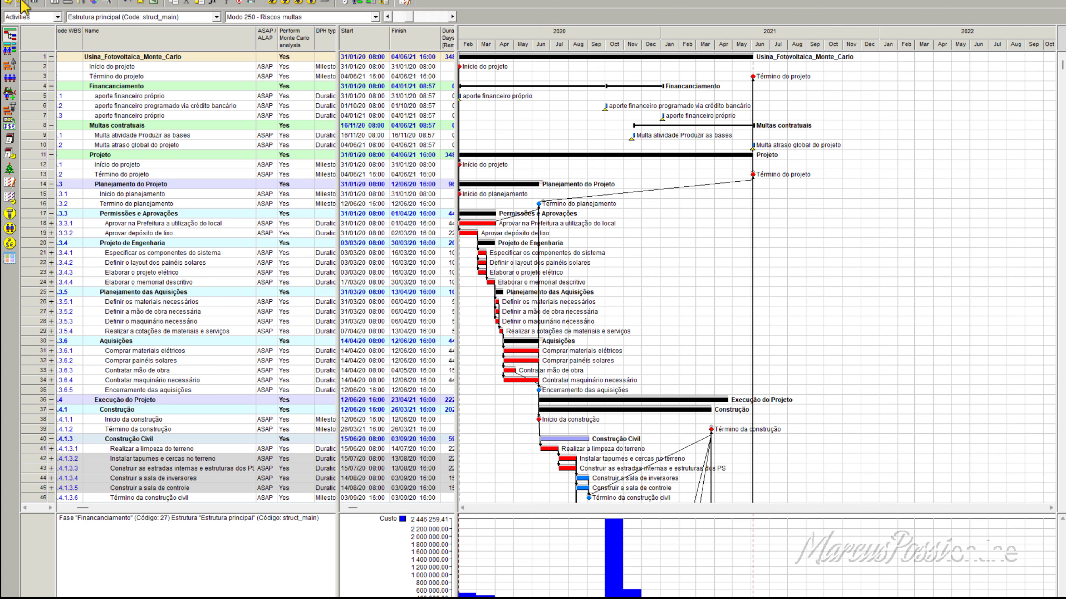
Step: Check the projects in the Demo projects and LSM storages, and close the window without opening any
click(22, 3)
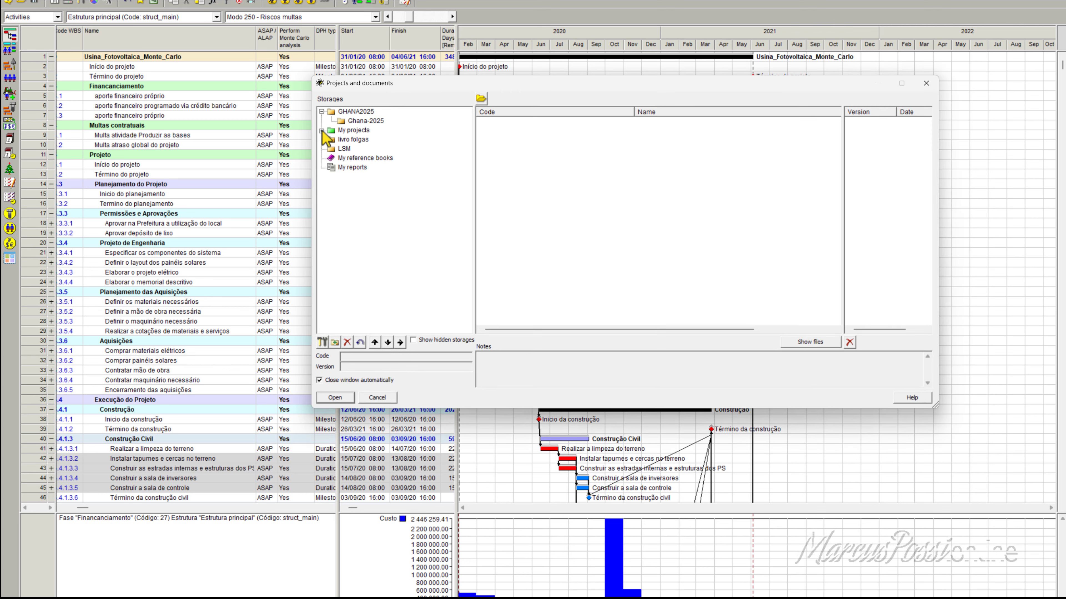
click(321, 130)
click(368, 139)
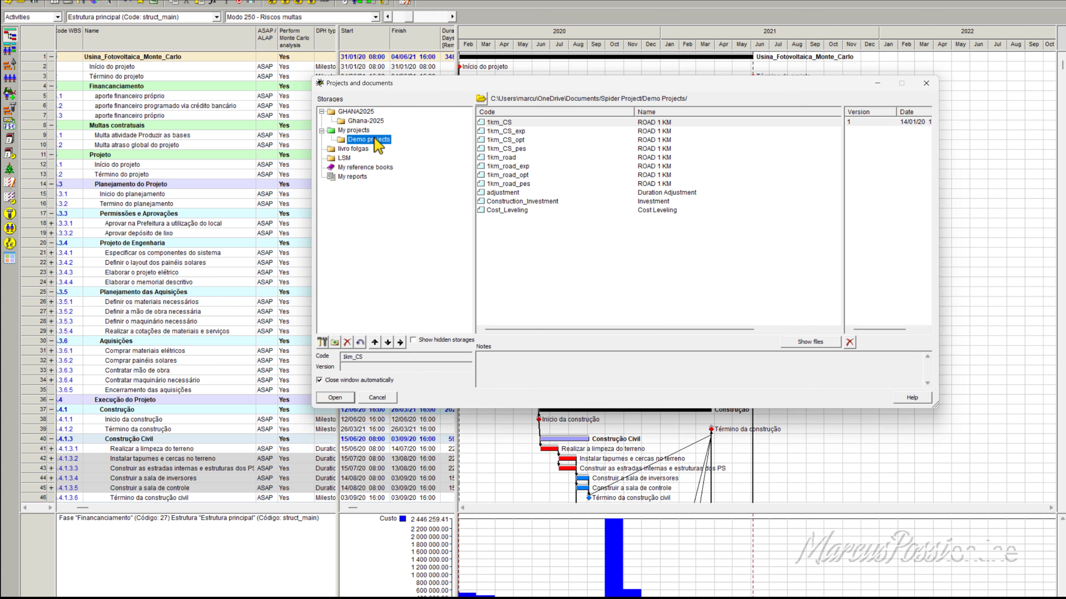
click(345, 158)
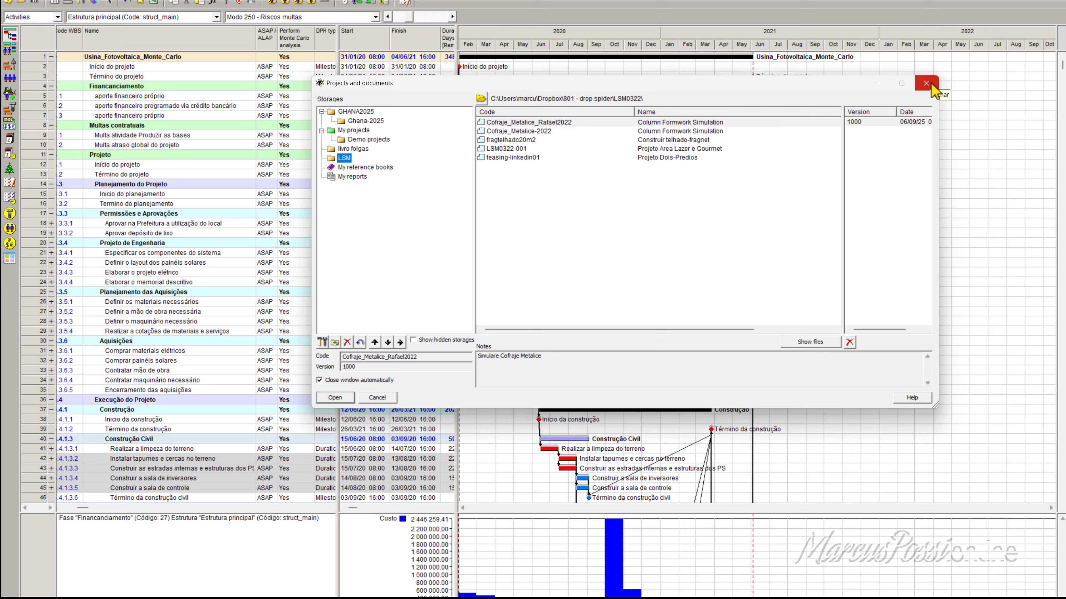
drag(439, 90, 422, 89)
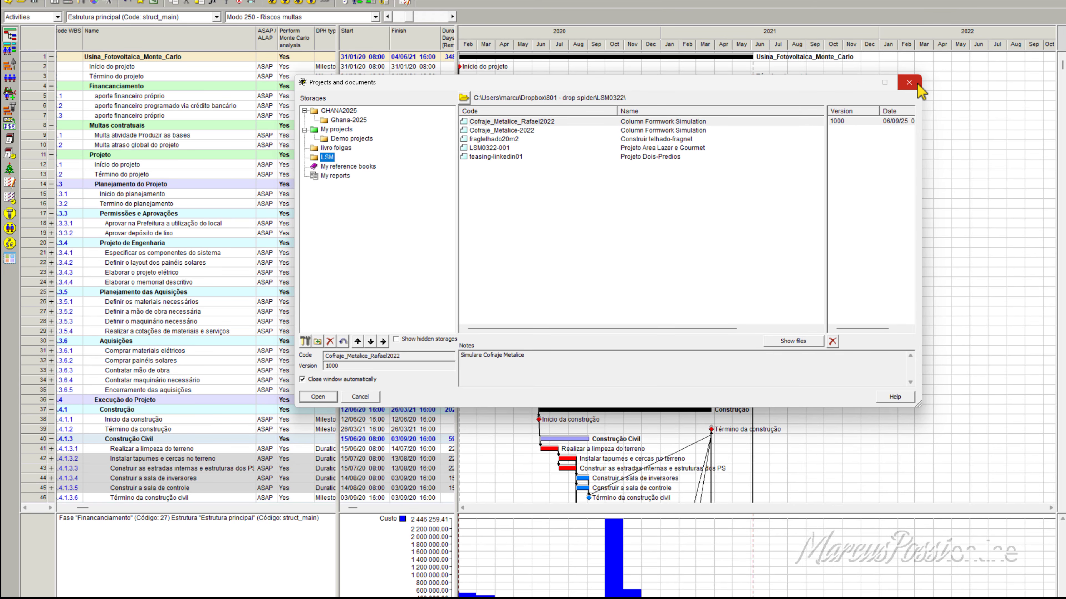
click(909, 82)
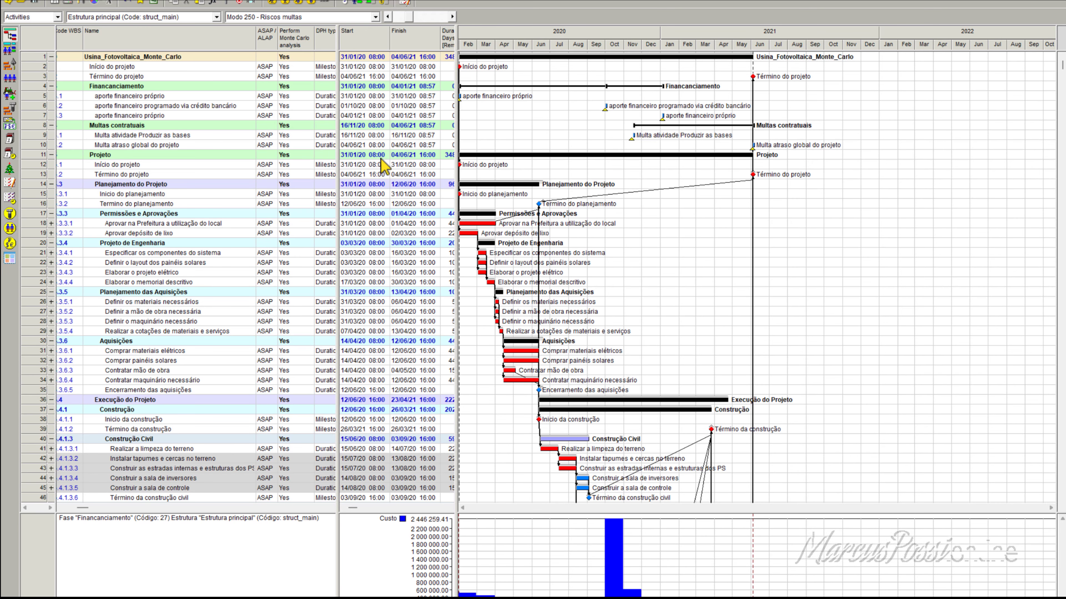
Step: Open the Logbook of the Usina_Fotovoltaica_Monte_Carlo project and check the time of its oldest entry
scroll(369, 197, down, 20)
scroll(353, 216, up, 20)
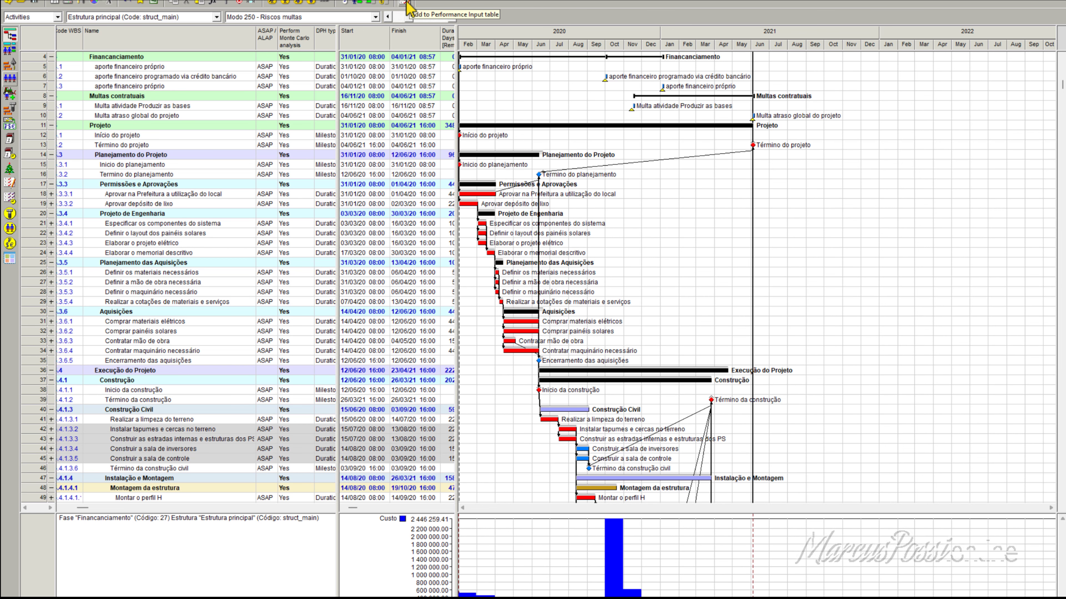
click(57, 2)
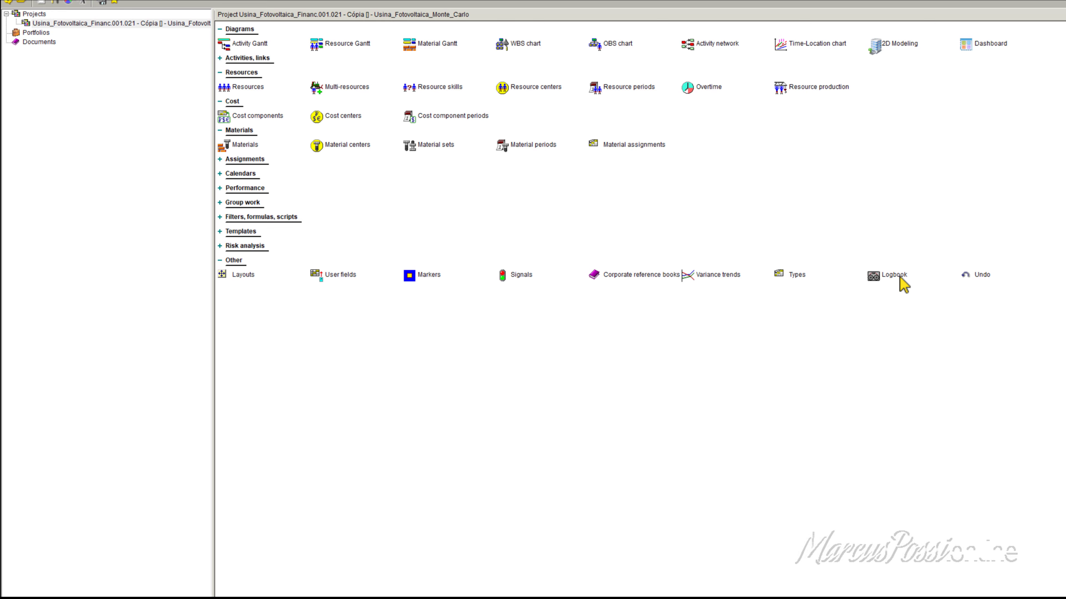
click(160, 26)
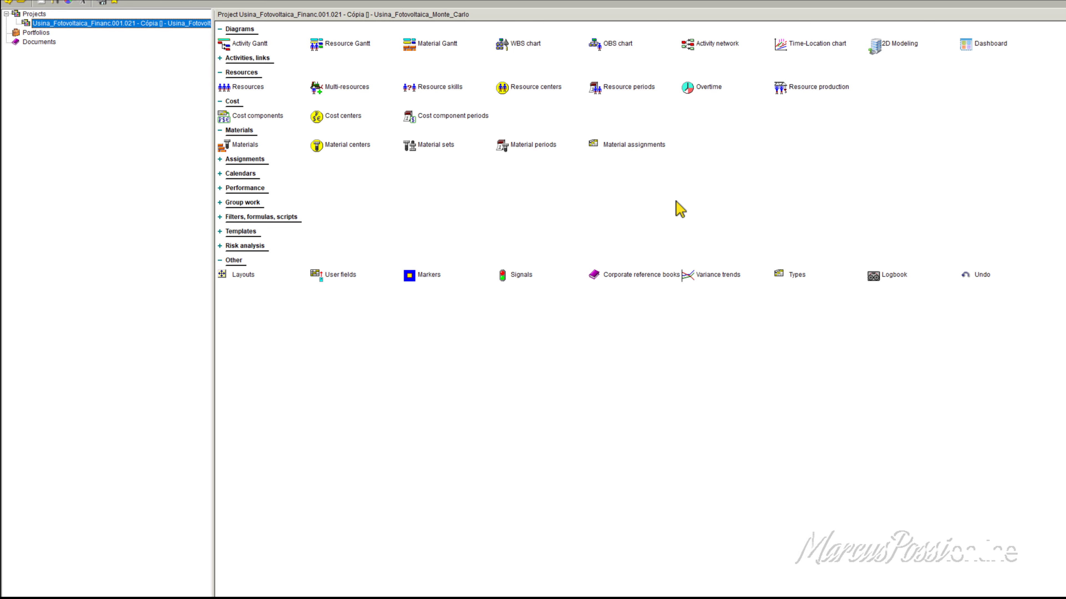
click(880, 279)
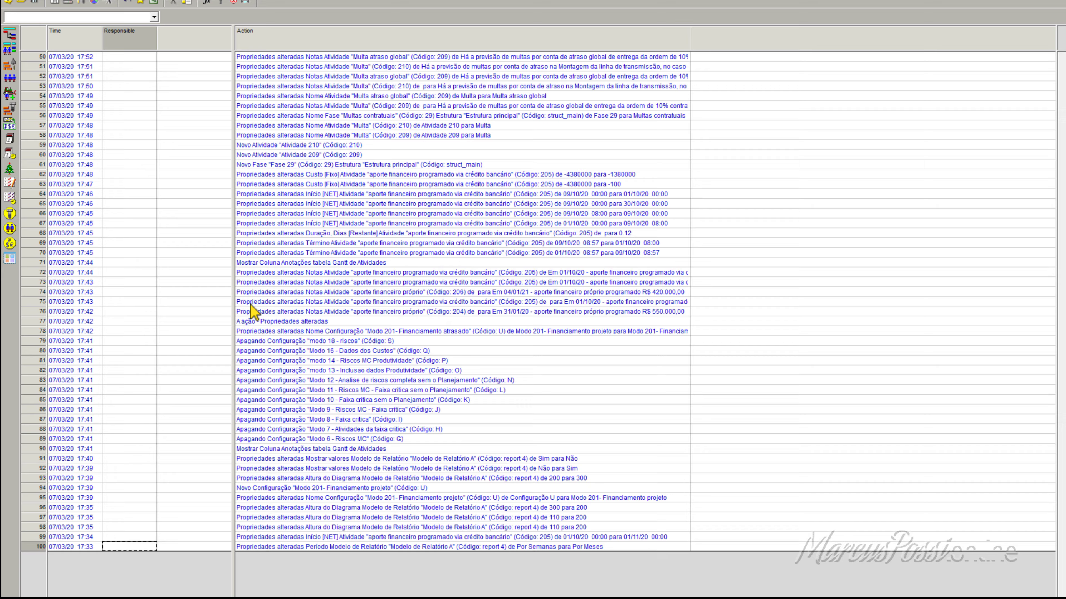
click(82, 547)
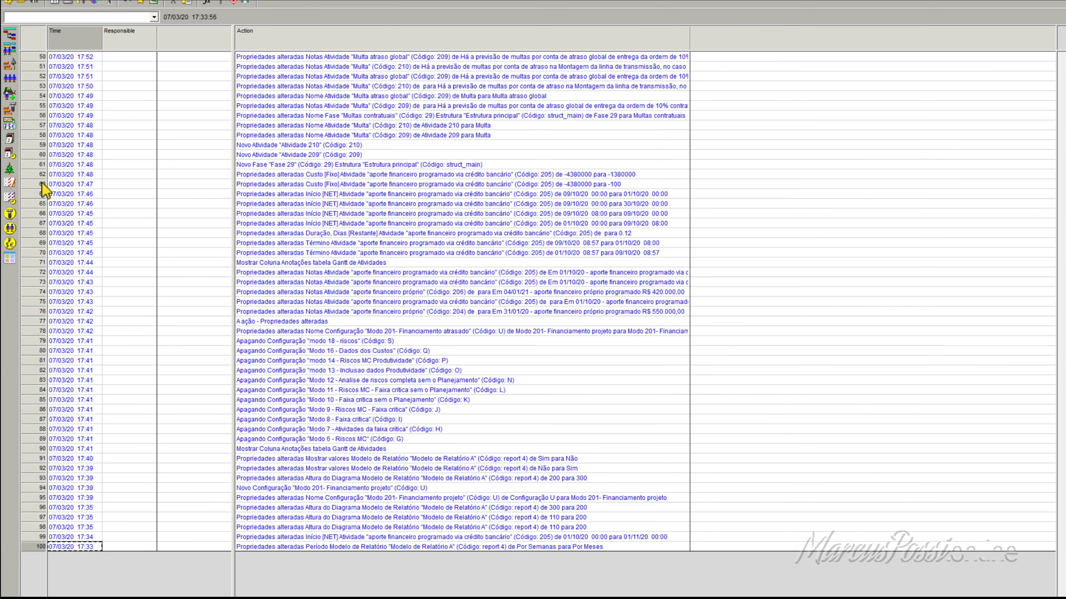
Step: Check the logbook depth in the additional project properties and close the window without applying anything
click(26, 2)
click(26, 3)
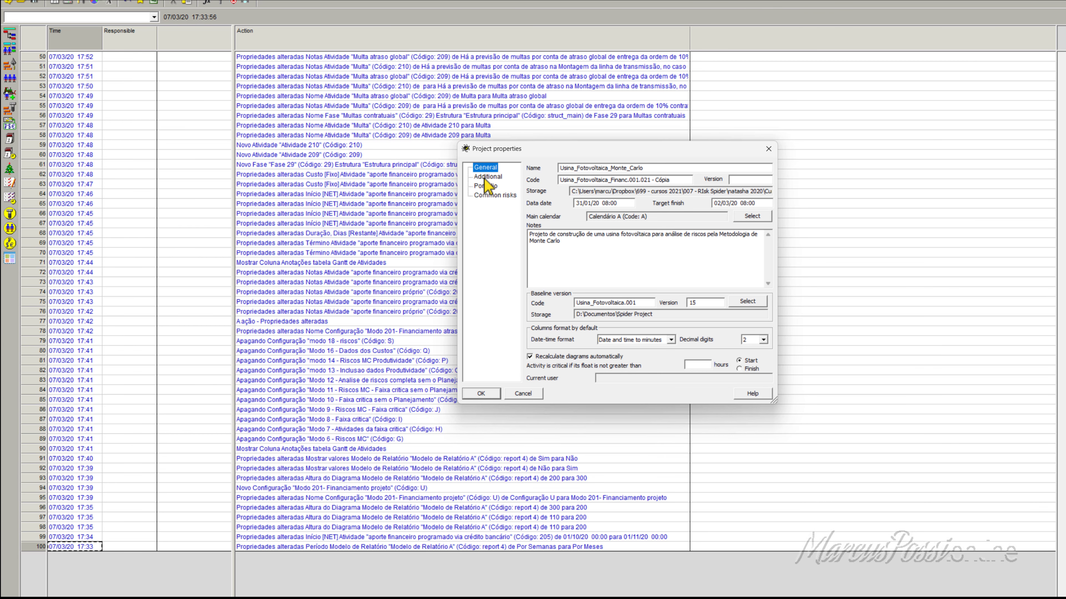
click(488, 177)
click(607, 167)
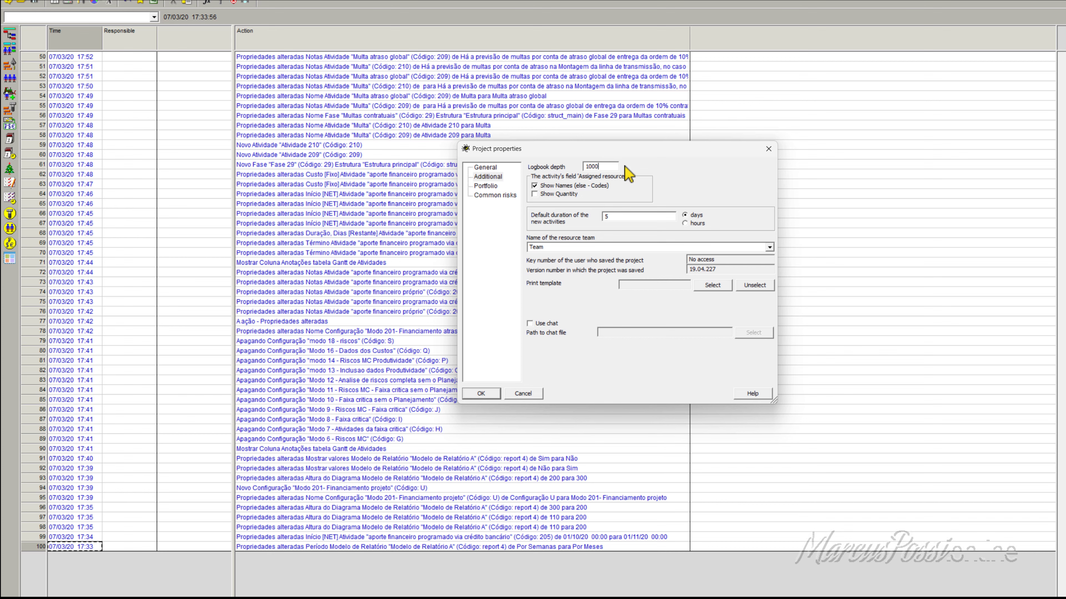
click(768, 149)
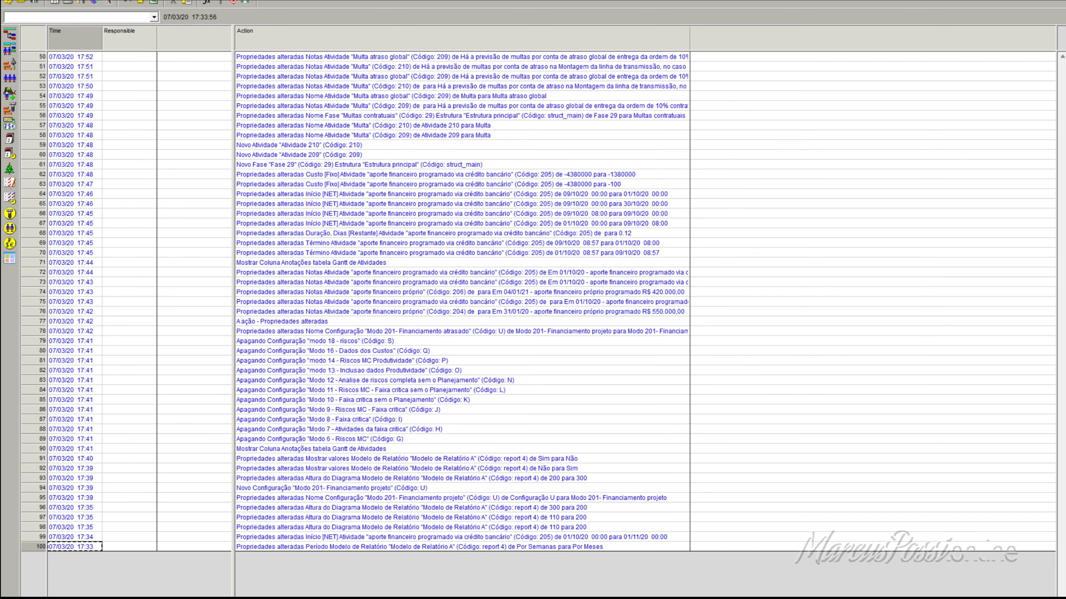
Step: Compare the recorded times of the newest and oldest logbook entries
drag(1062, 584, 1062, 49)
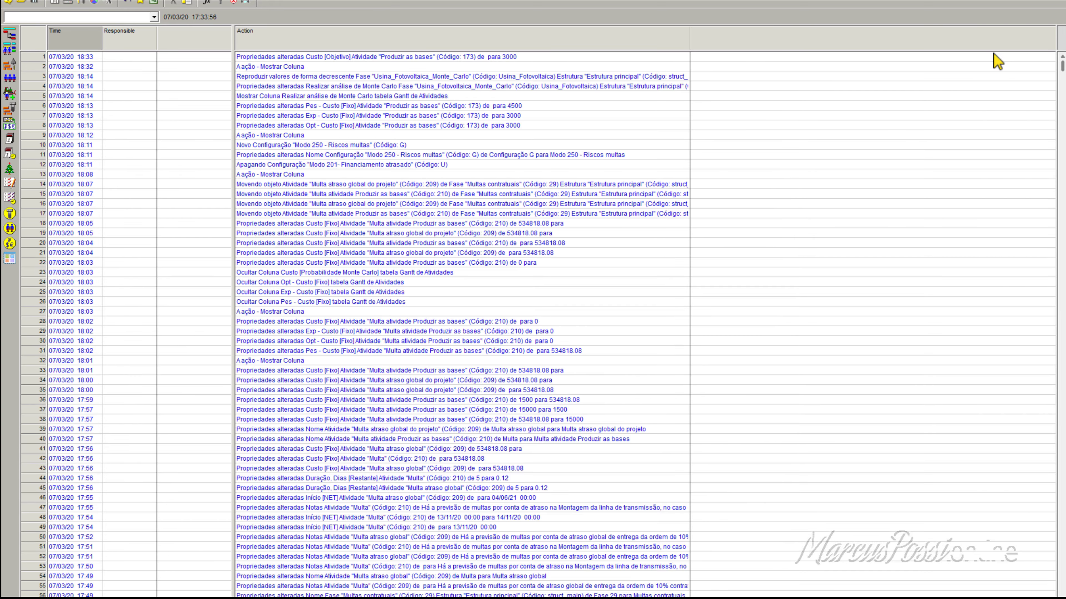
click(69, 55)
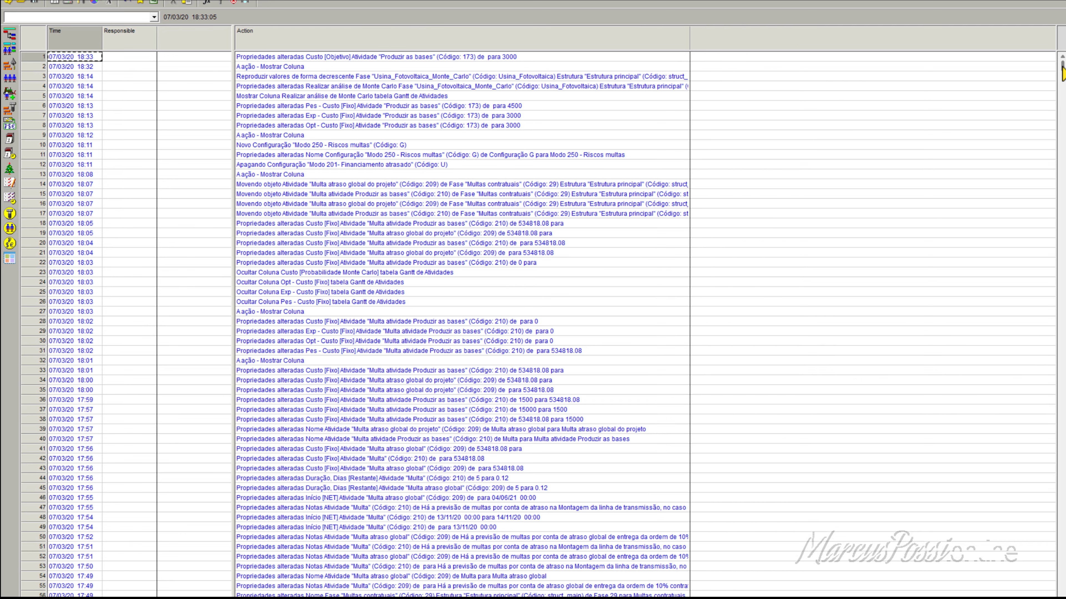
mouse_move(1063, 68)
mouse_down()
mouse_move(997, 374)
mouse_move(1064, 67)
mouse_up()
scroll(1011, 582, down, 15)
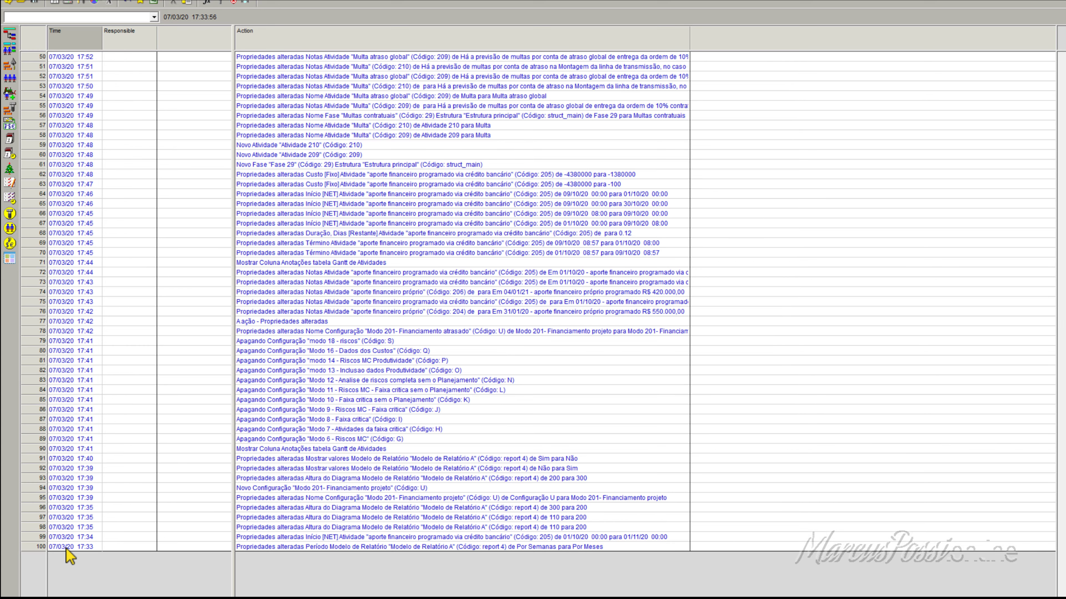
click(68, 548)
scroll(545, 323, up, 16)
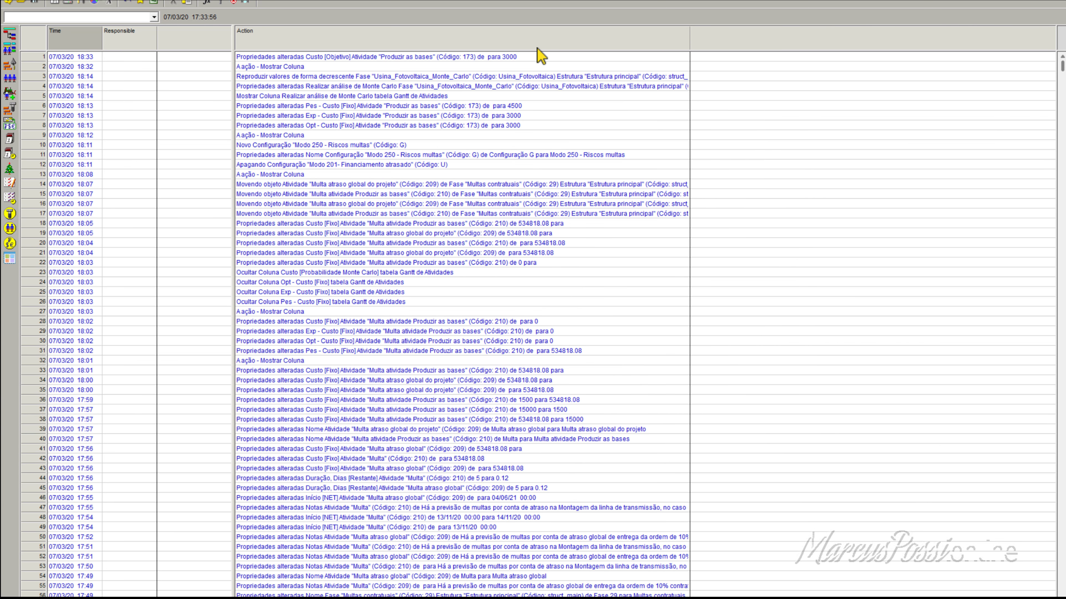
click(89, 56)
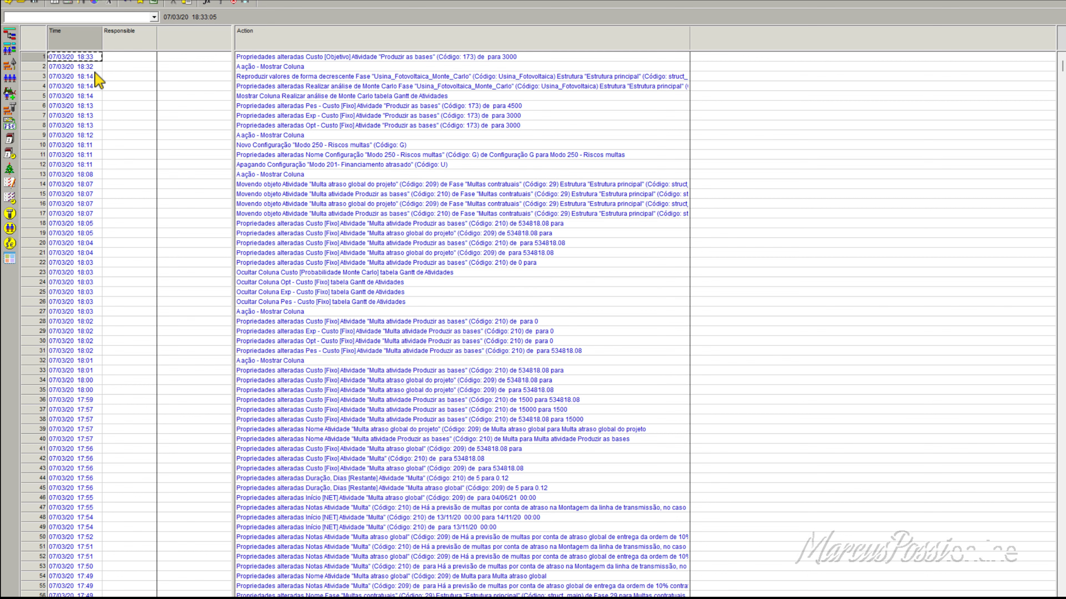
Step: Return to the project components, reopen the Logbook, and examine the action recorded in the newest entry
click(9, 46)
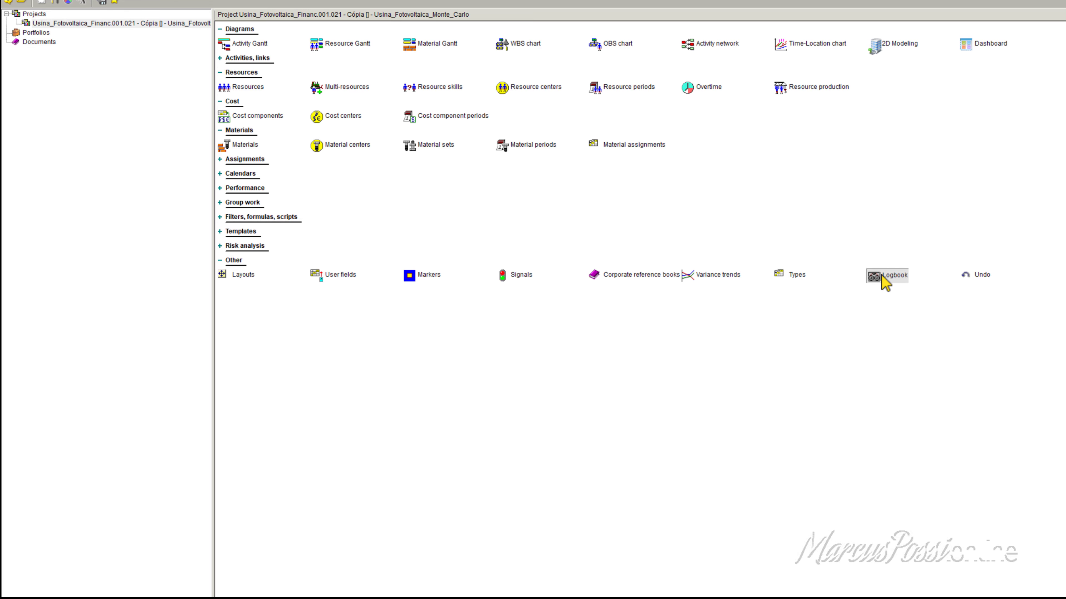
click(885, 277)
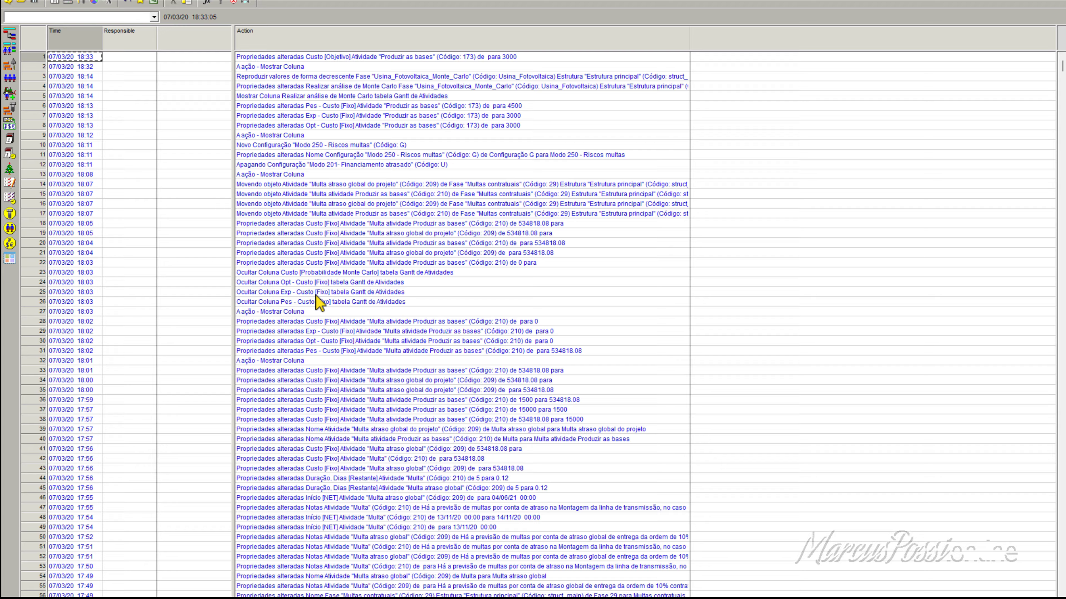
click(271, 57)
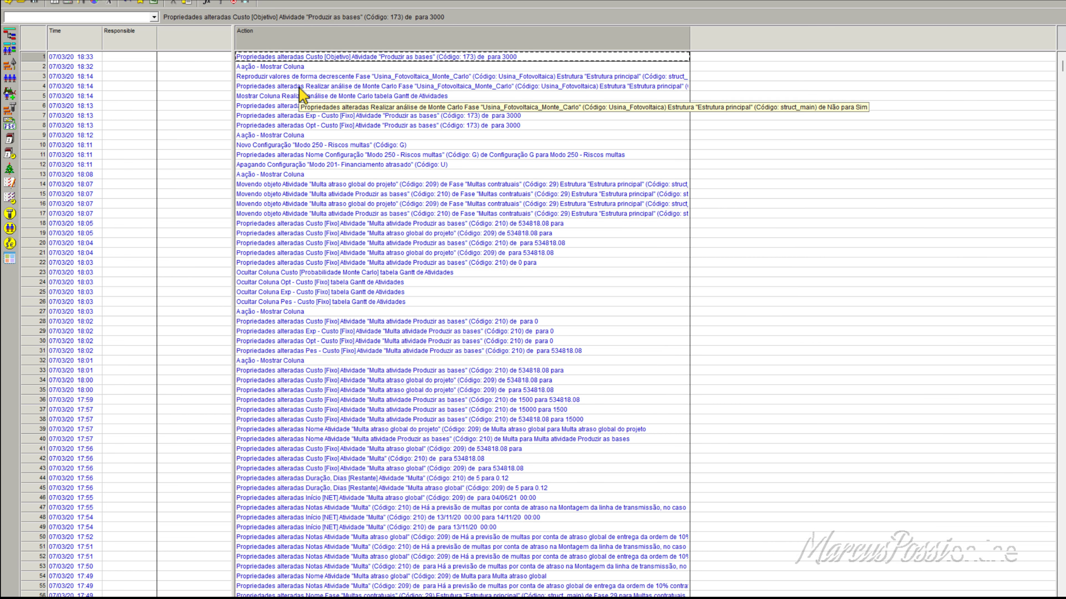
Step: Examine the second and third Logbook entries and widen the Action column to fit their long descriptions
click(256, 67)
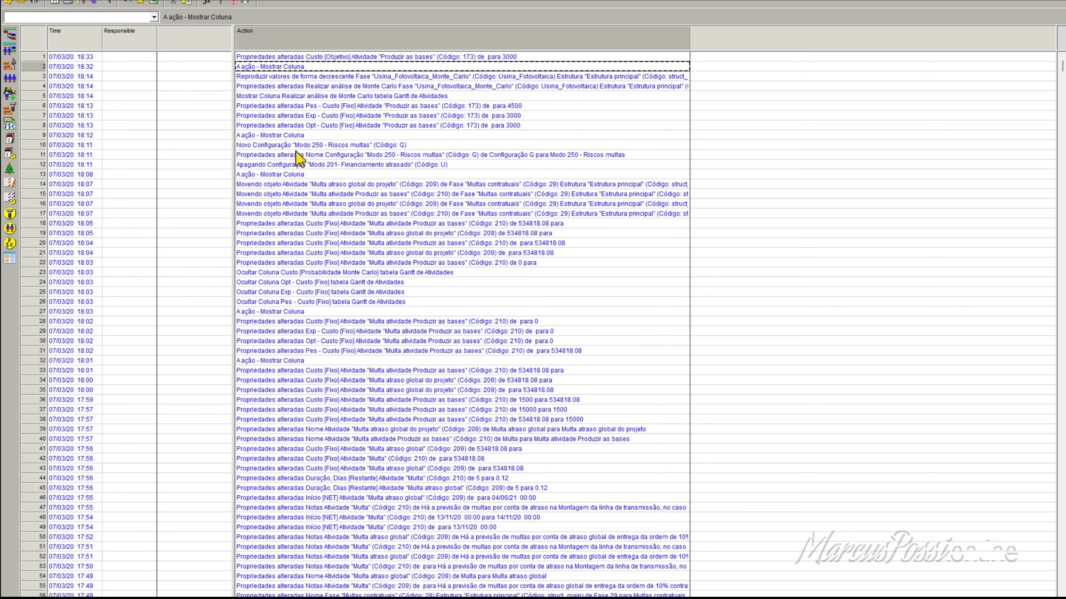
click(277, 77)
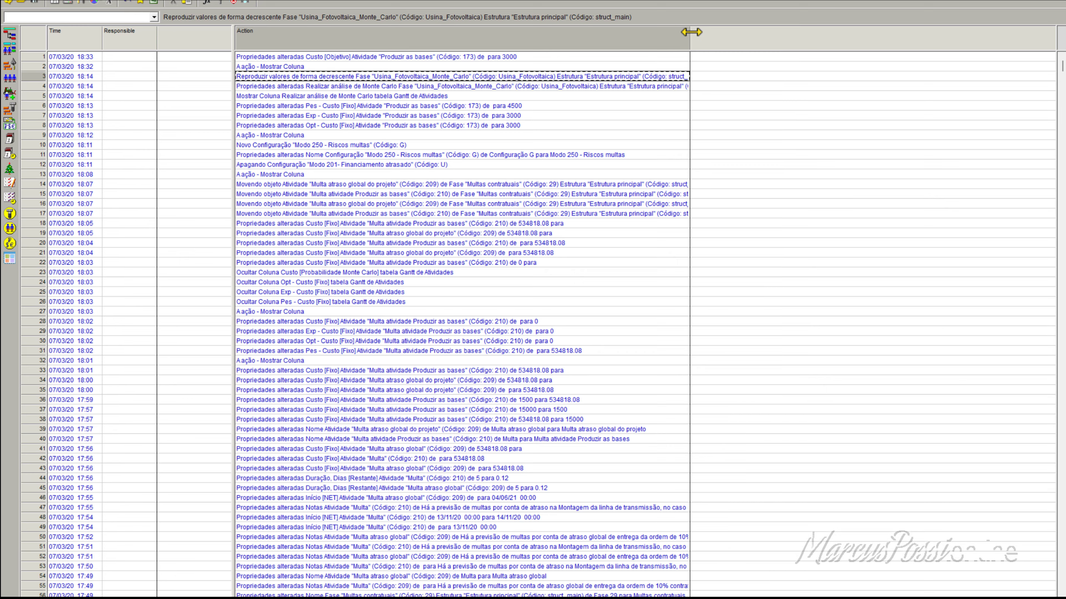
drag(692, 32, 906, 32)
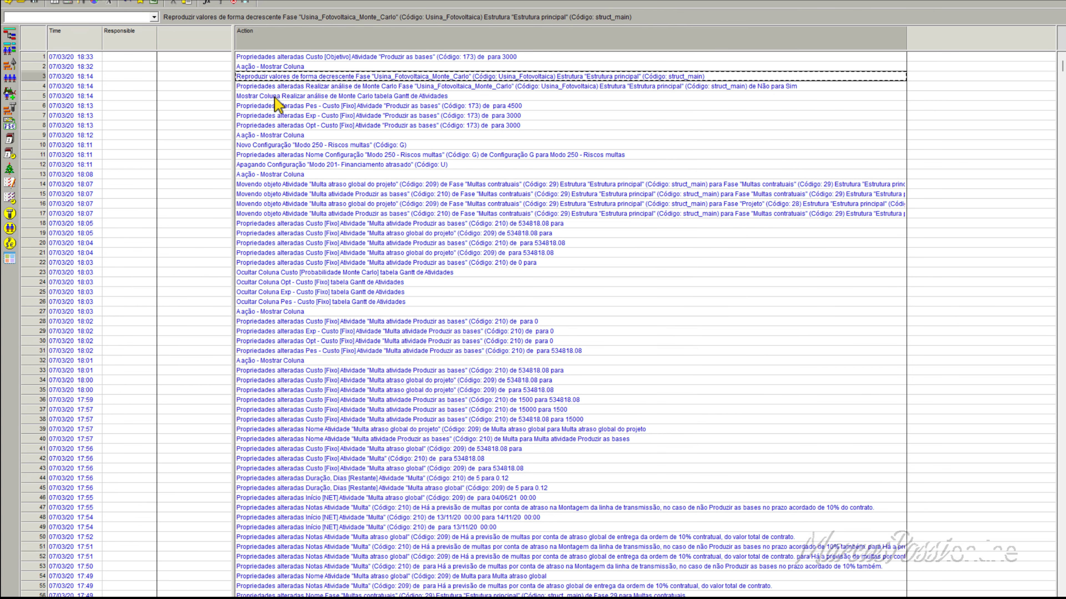
Step: Review the recorded actions from the third Logbook entry down to the oldest one and close the Logbook
key(Down)
key(Down)
key(Down)
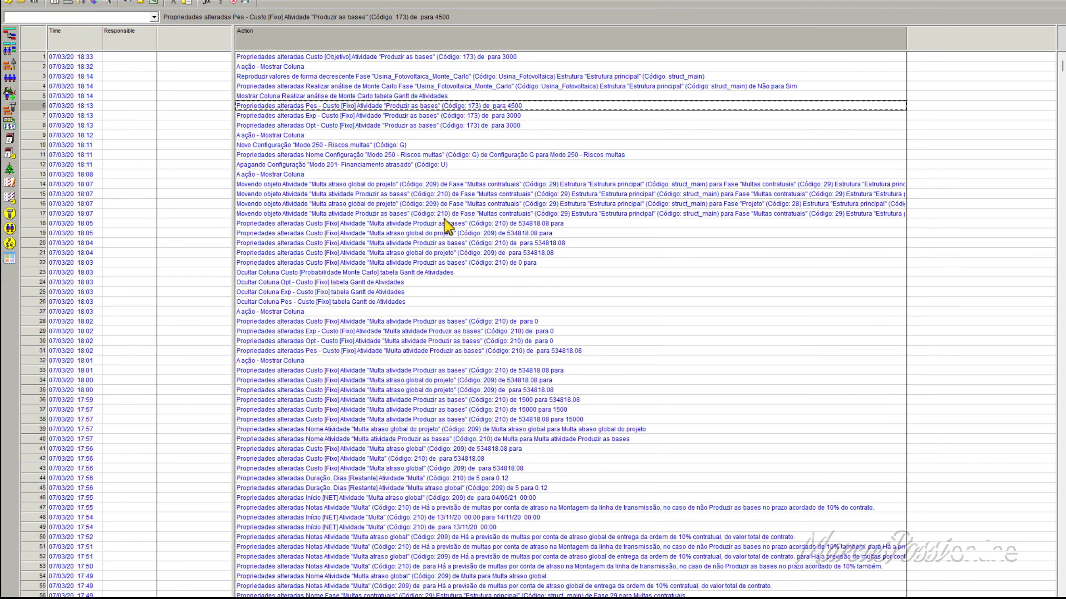
scroll(447, 227, down, 16)
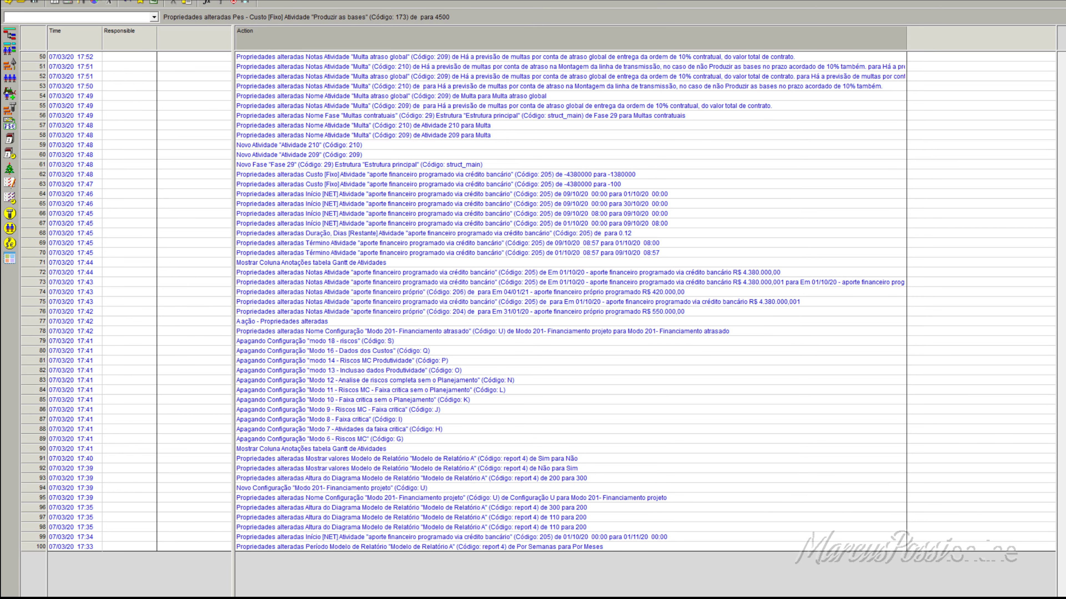
click(1039, 1)
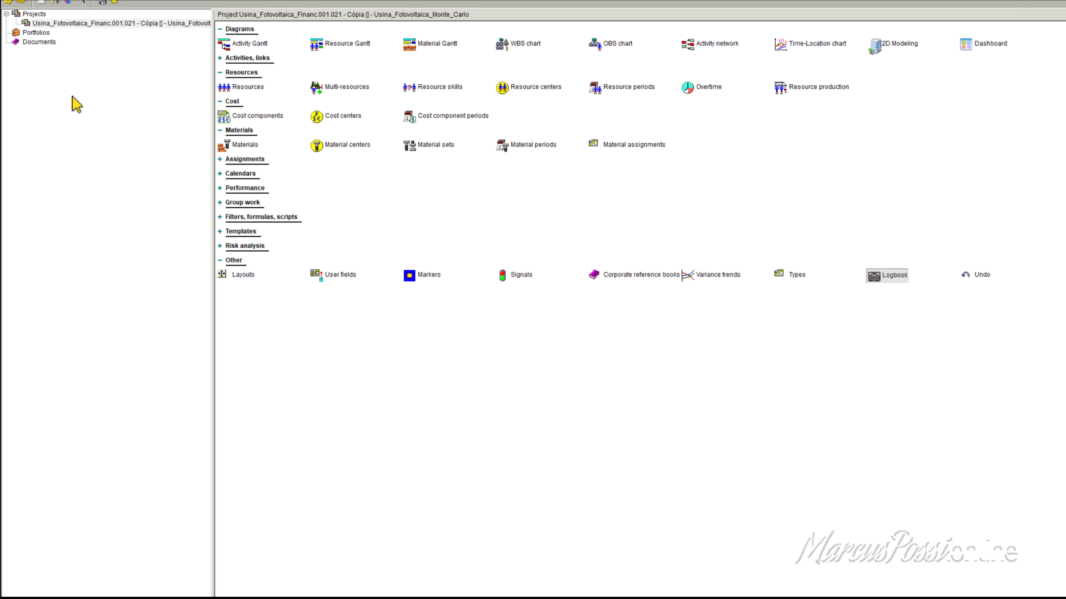
Step: Open the save-as window for the Usina_Fotovoltaica project, look through the My projects and GHANA2025 storages, and close it without saving
right_click(91, 26)
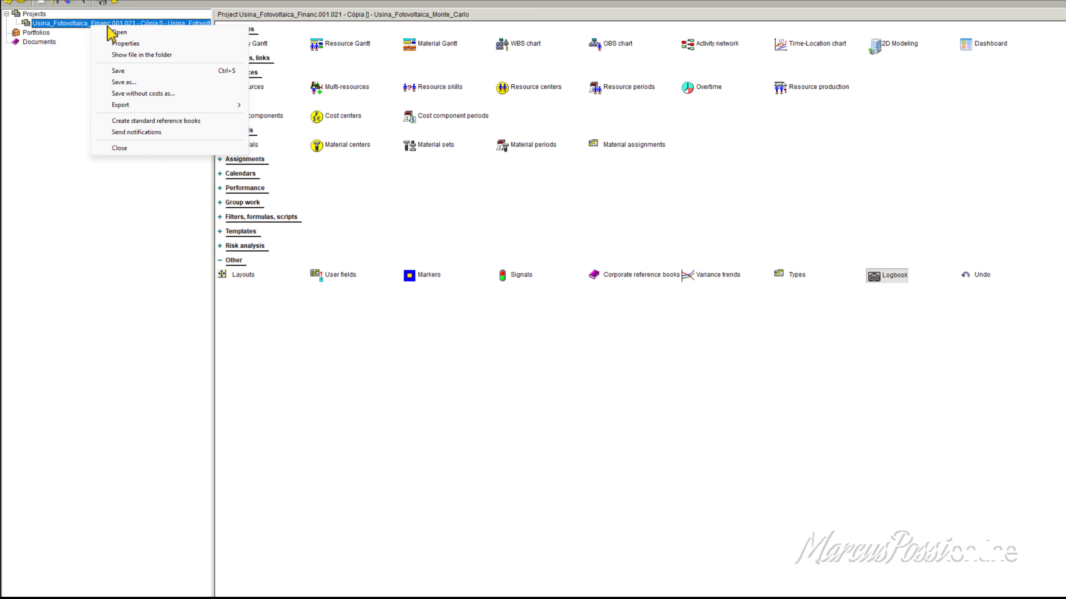
click(126, 82)
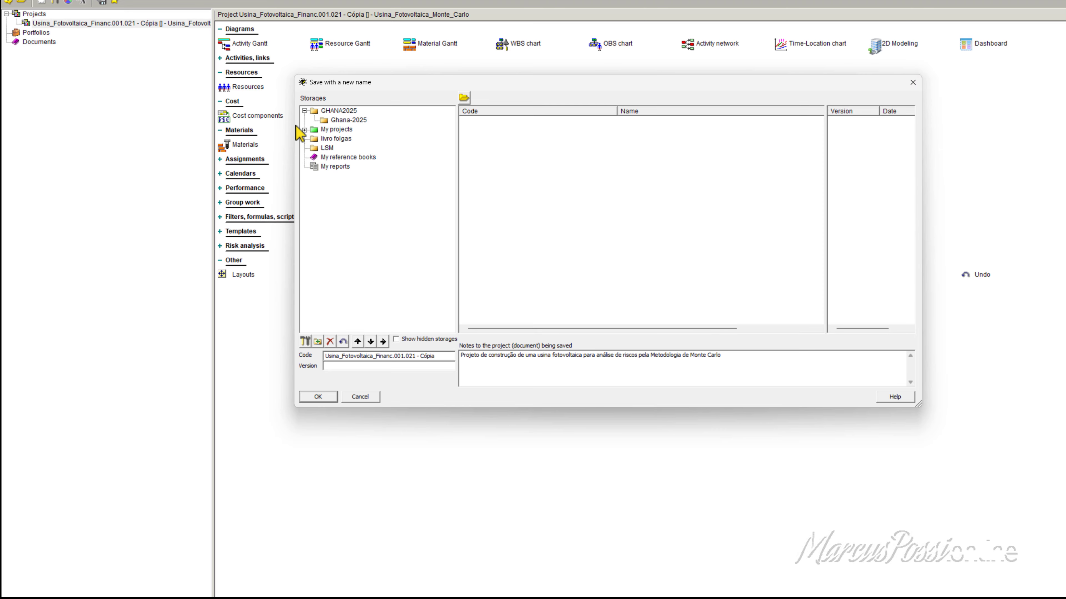
click(305, 129)
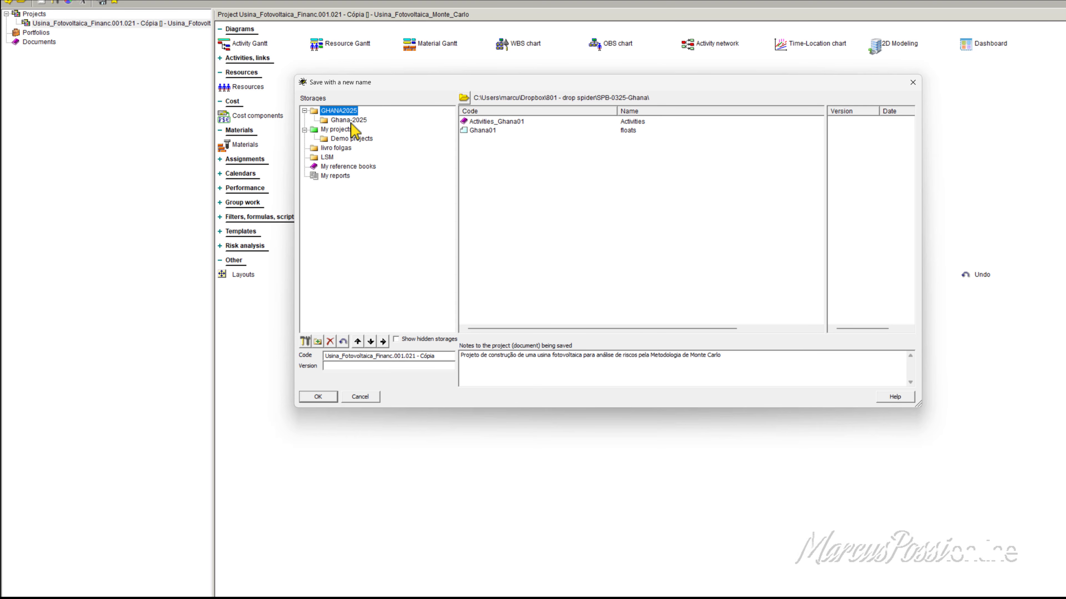
click(914, 86)
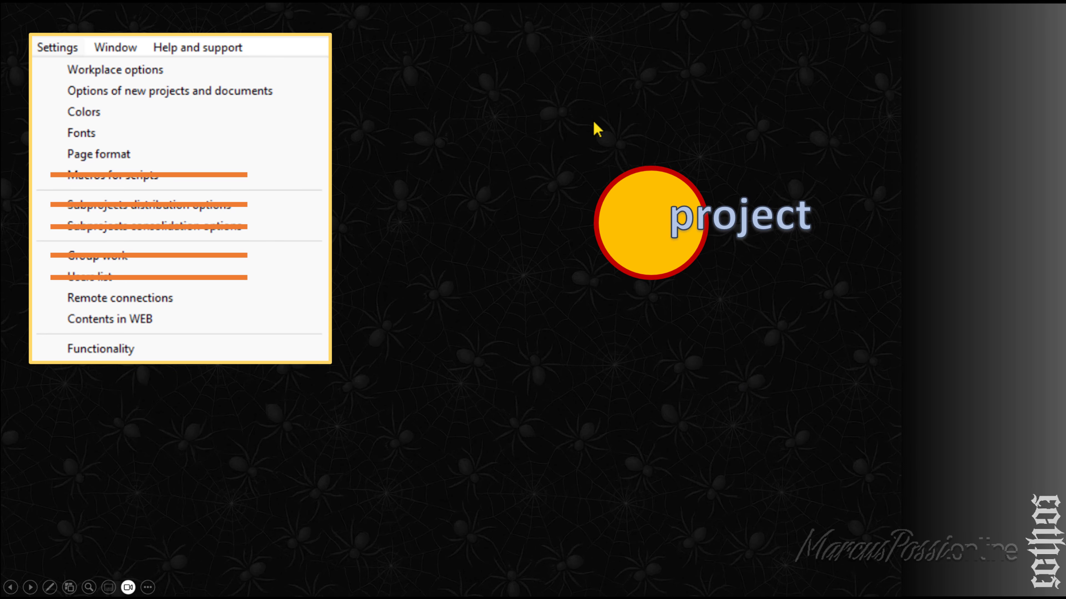
key(Right)
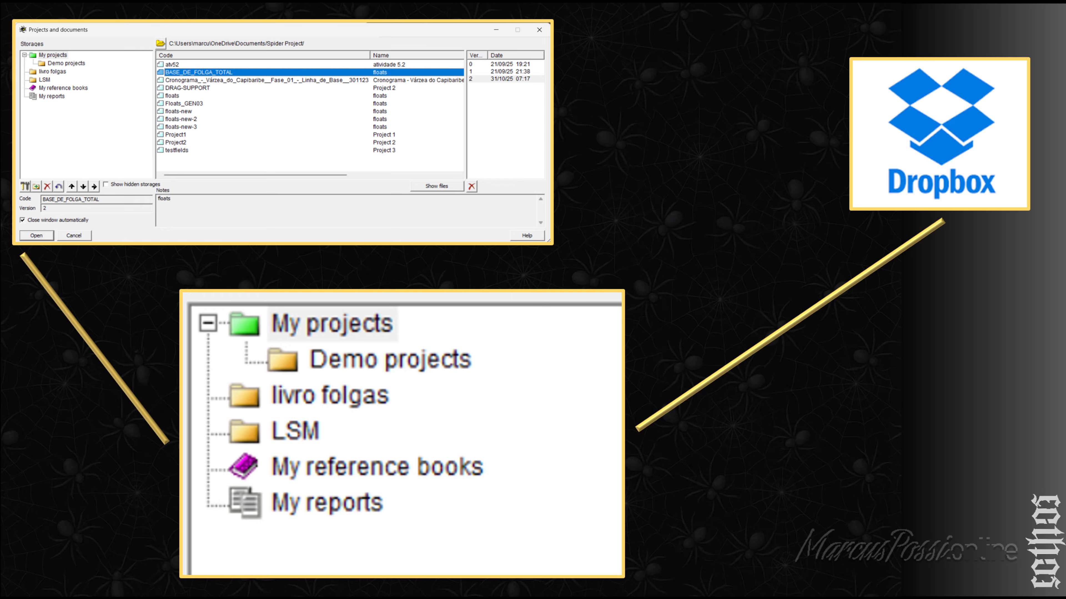
click(661, 143)
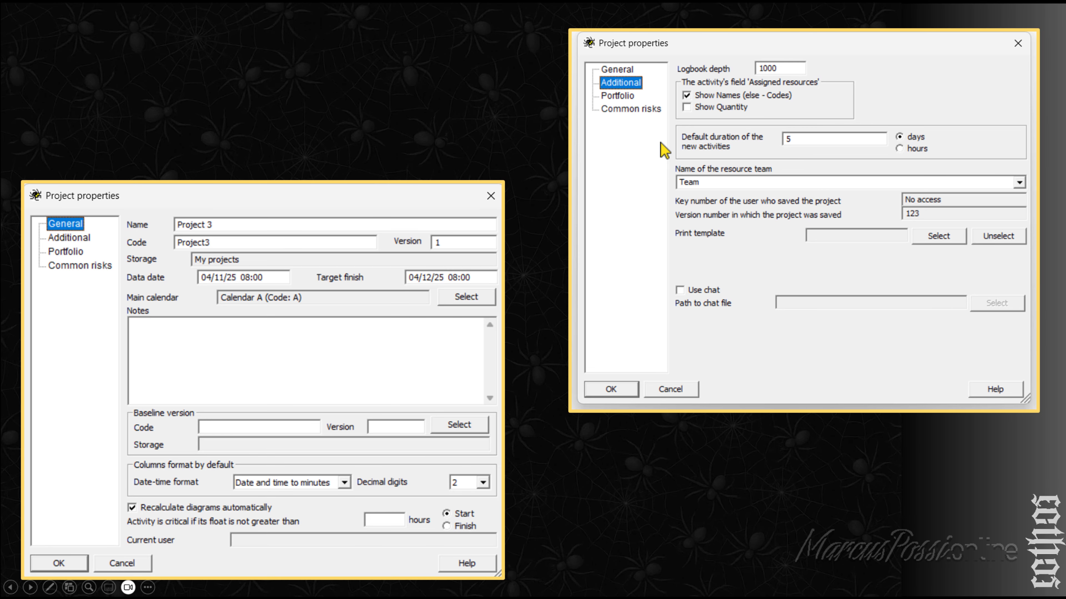
click(816, 198)
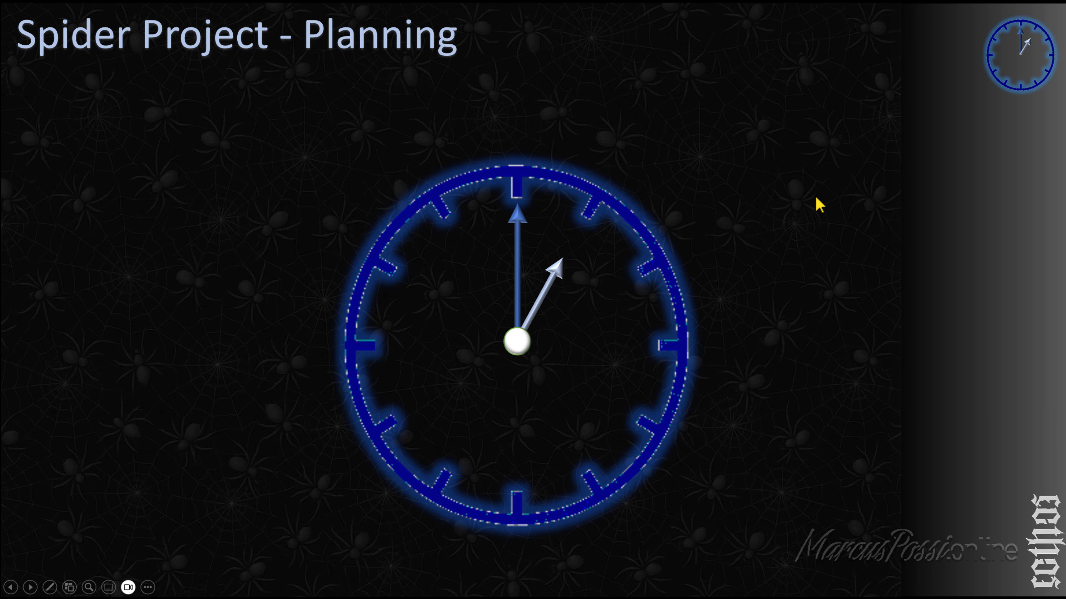